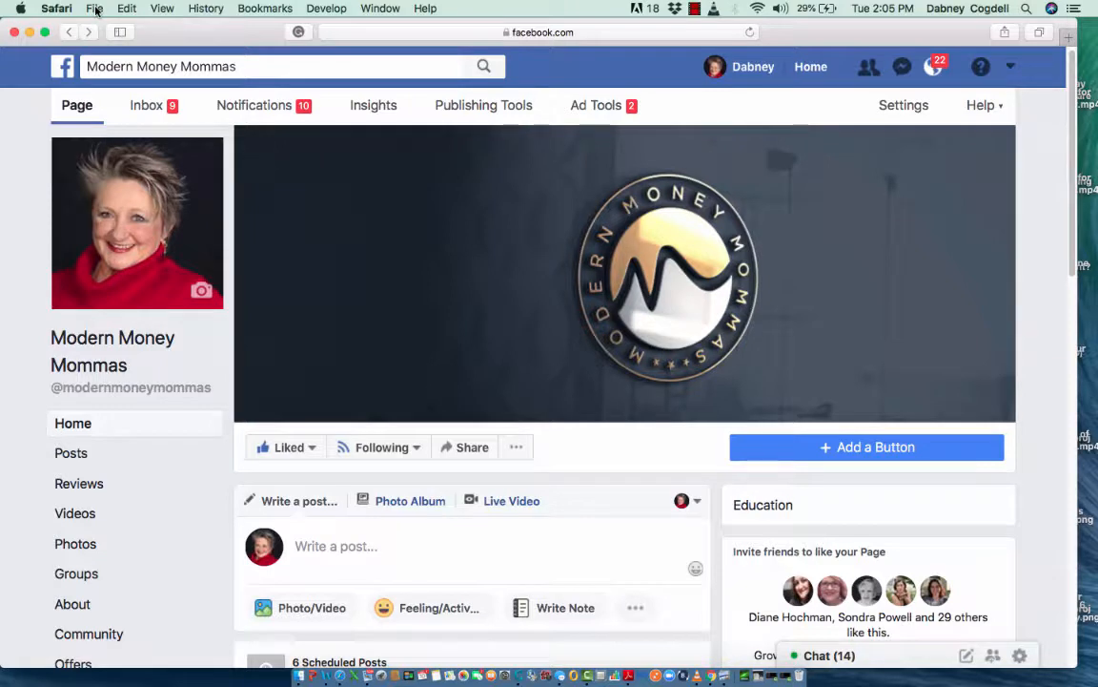
Step: Open a new browser tab and search Google for "ads manager"
click(95, 10)
mouse_move(162, 8)
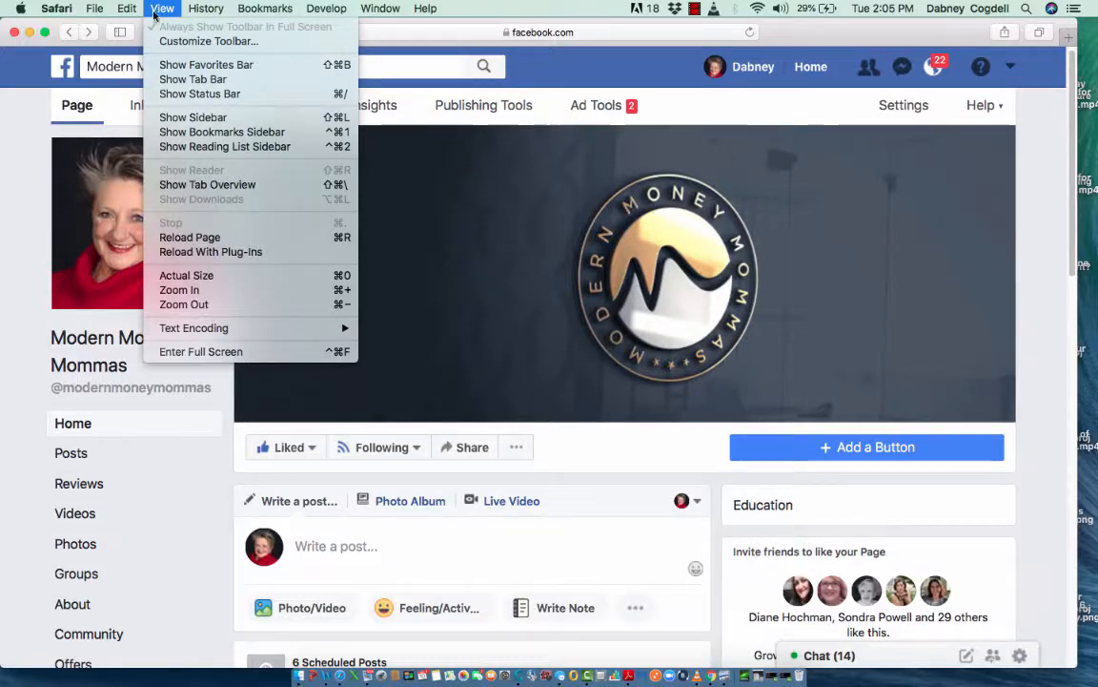
mouse_move(80, 7)
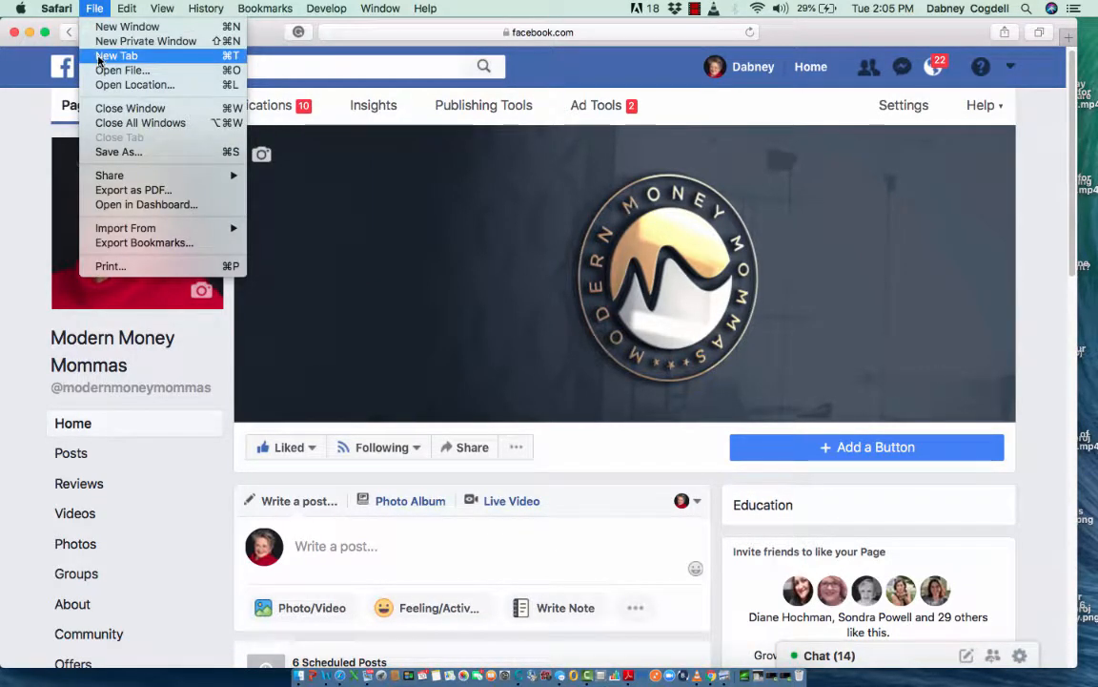
click(99, 57)
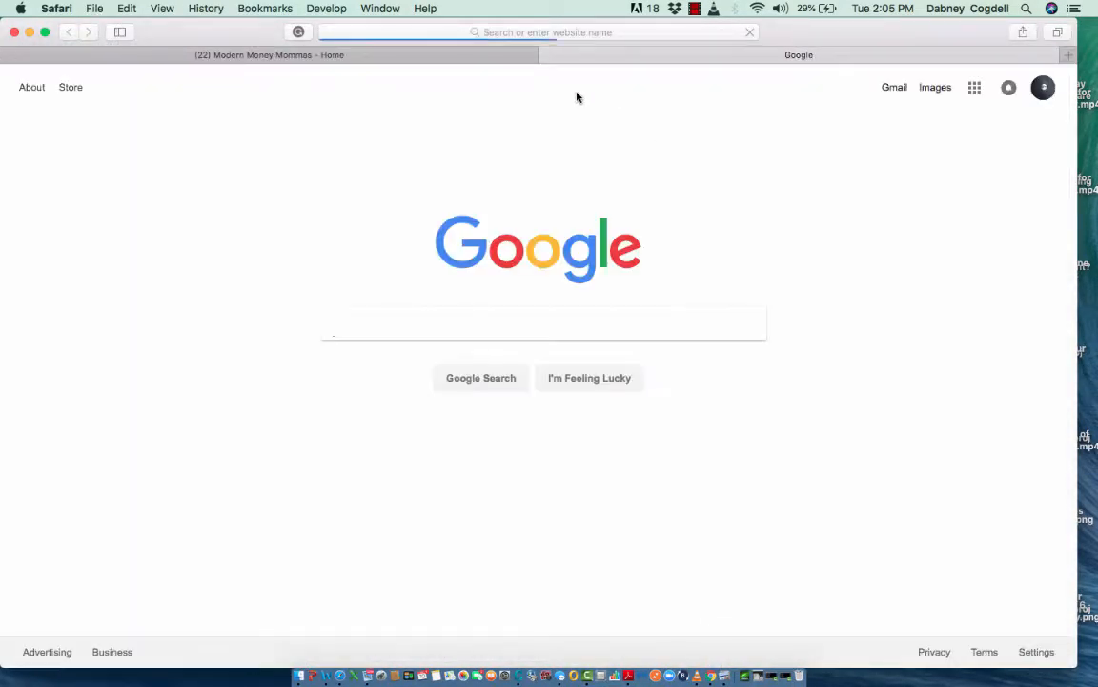
text(ads )
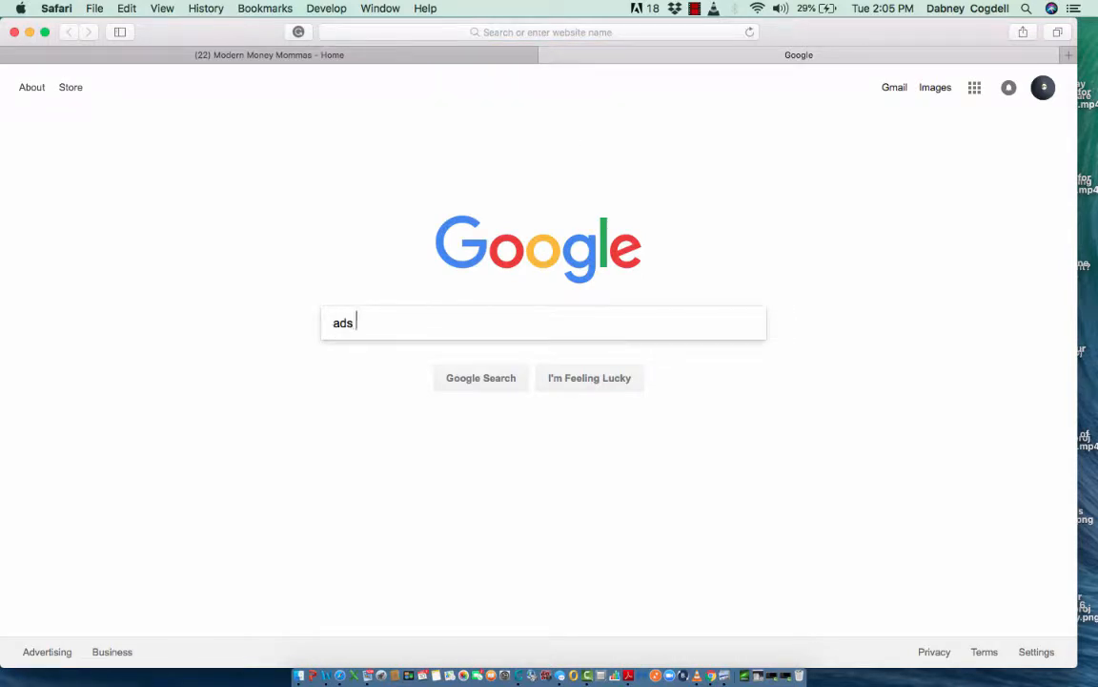
text(manager)
key(Return)
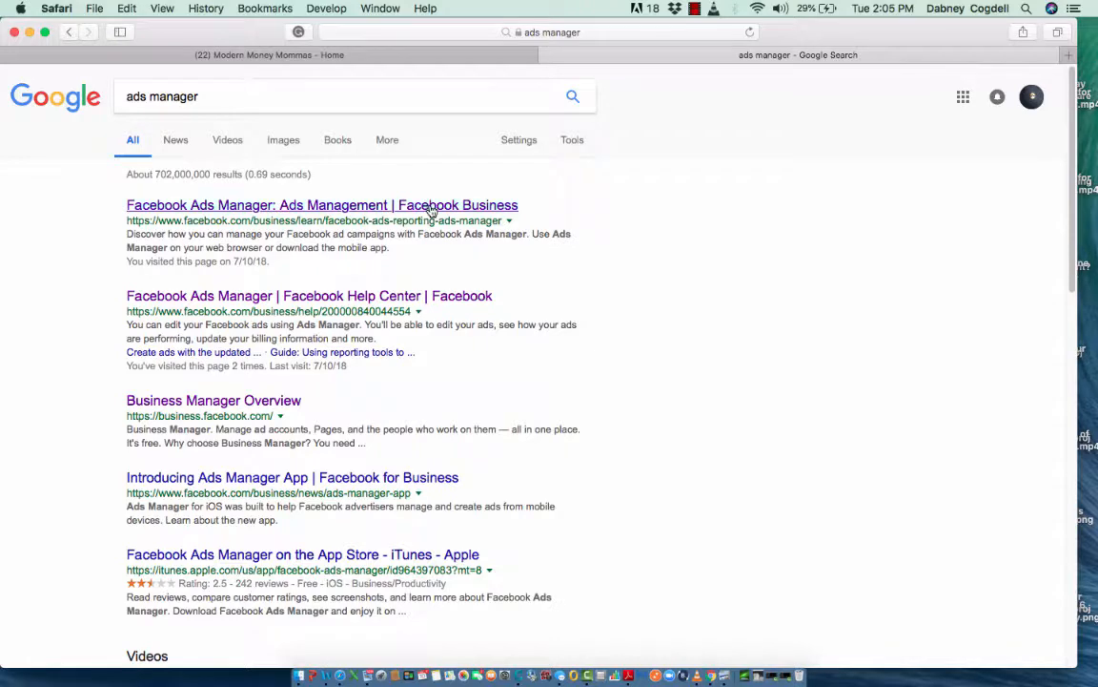
Step: Open the Facebook Ads Manager result on Facebook Business and start creating an ad, dismissing the unfinished draft
click(430, 209)
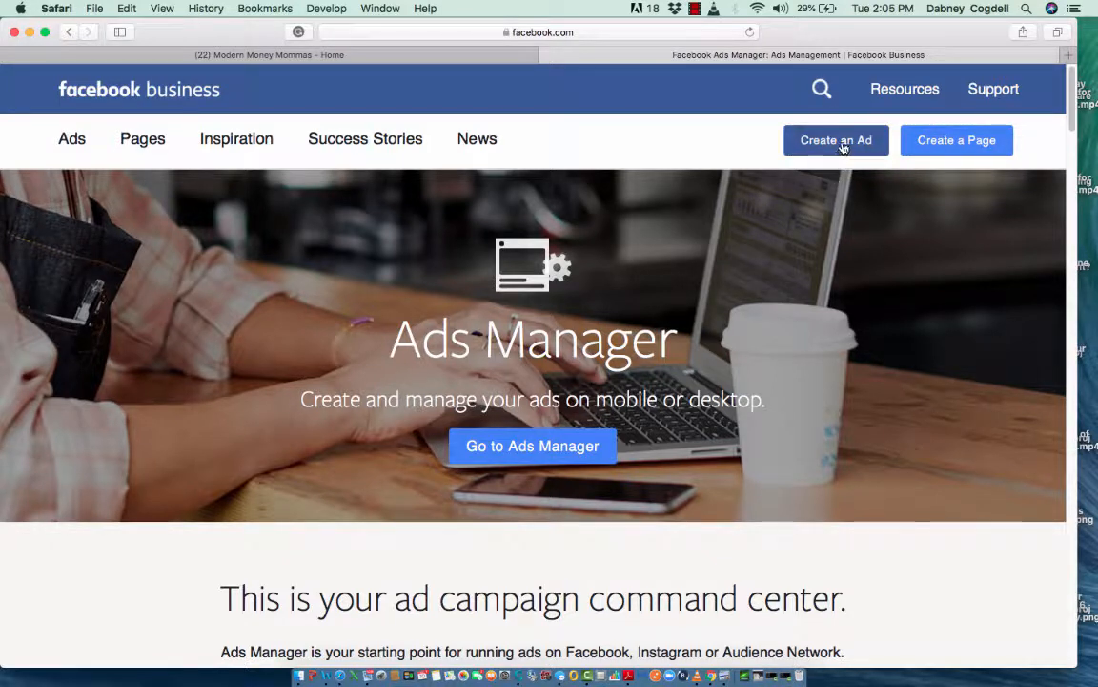
click(843, 146)
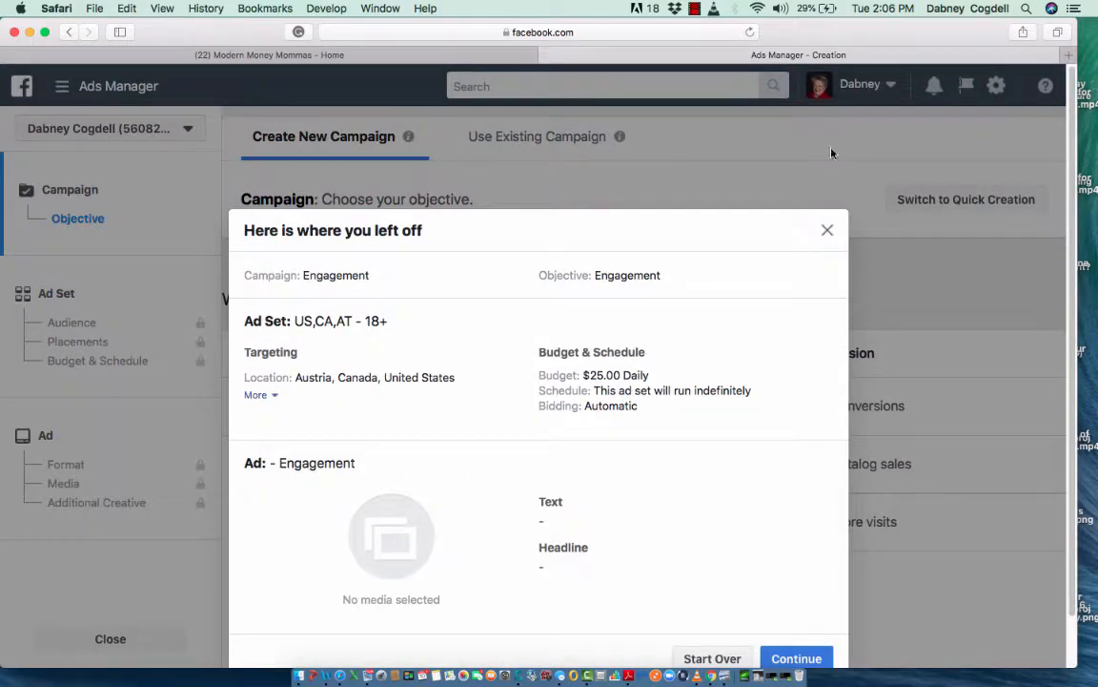
click(827, 231)
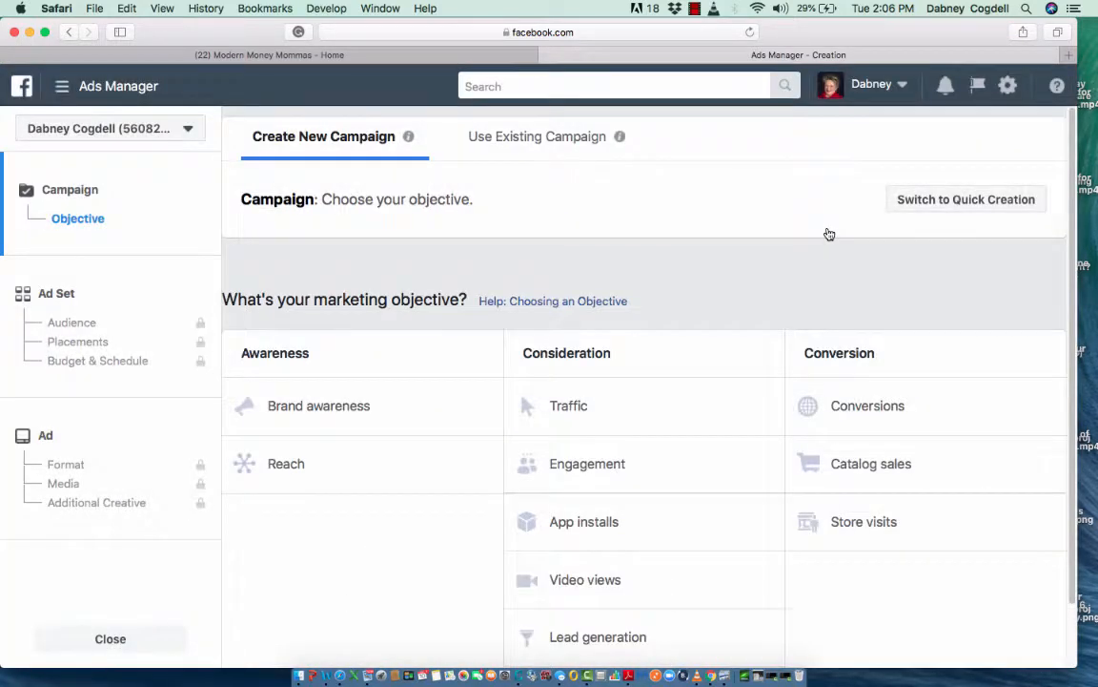
Step: Choose the Engagement objective with Page likes as its type and continue to the ad set
click(584, 465)
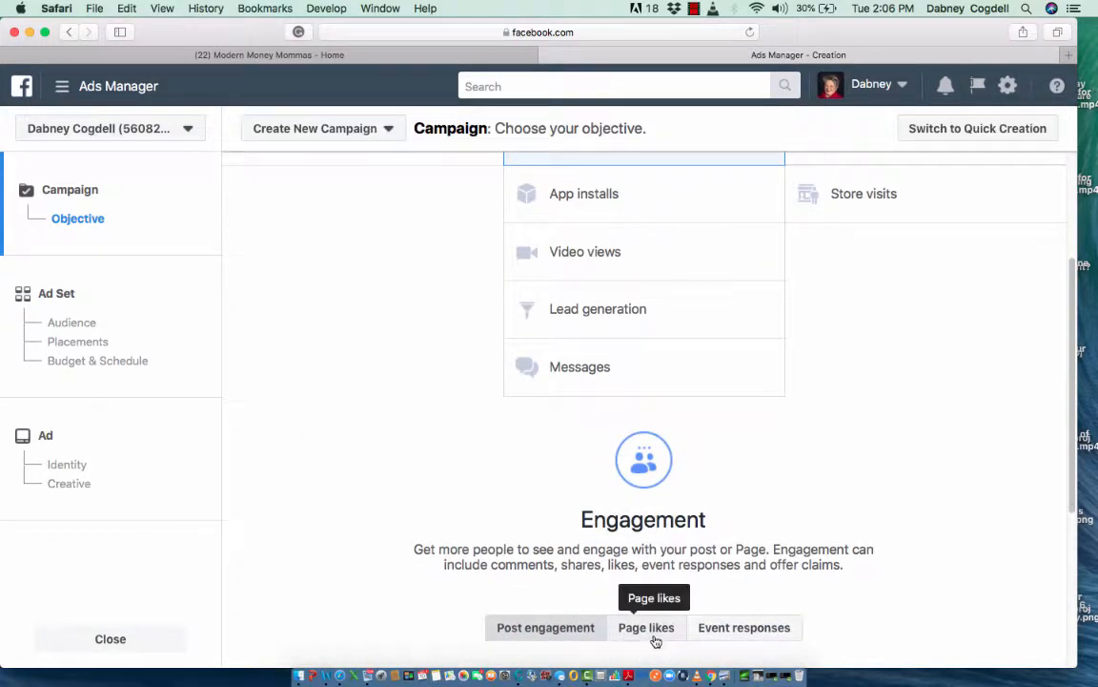
click(656, 628)
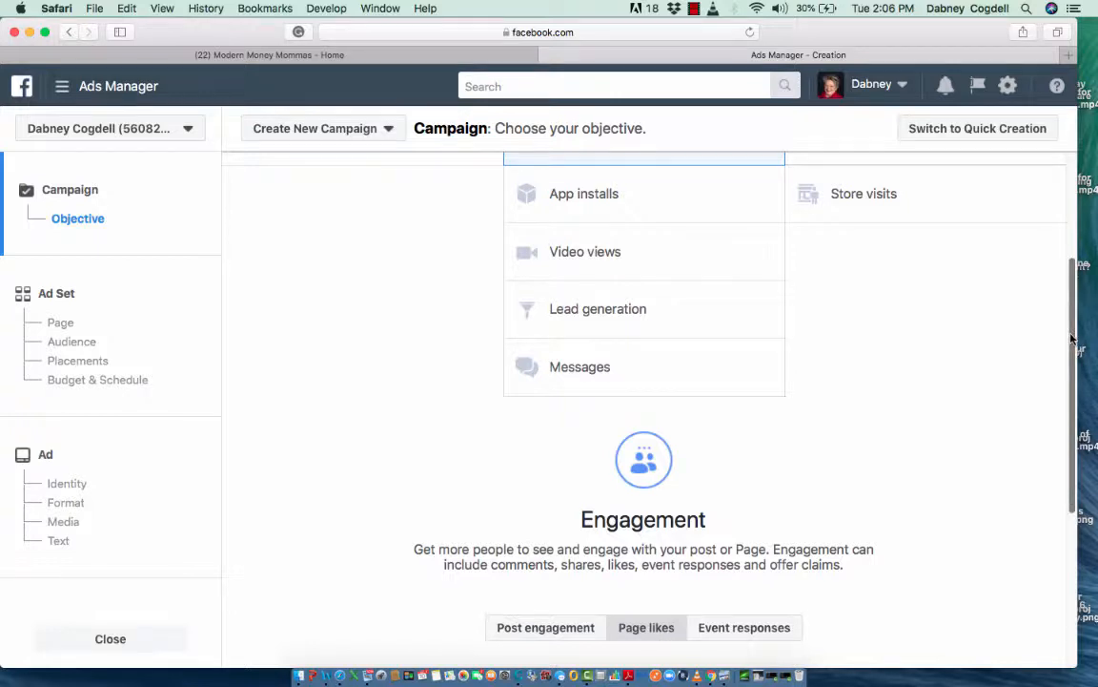
drag(1072, 338, 1083, 489)
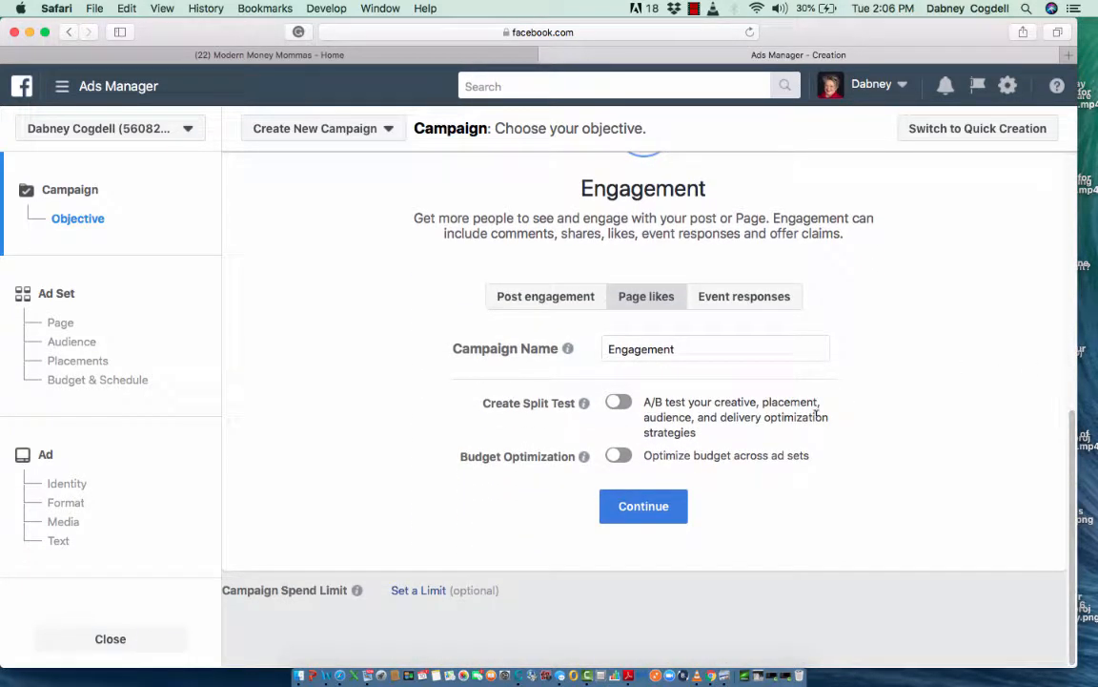
click(644, 508)
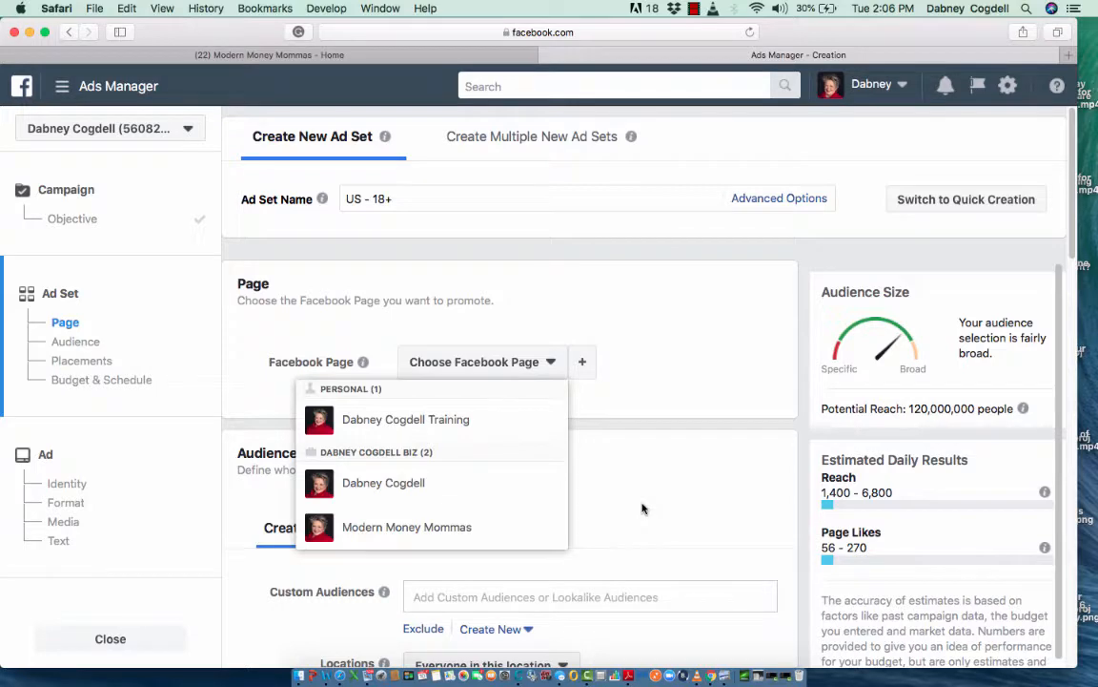
Step: Select Modern Money Mommas as the page to promote and review the choices for how people relate to the audience location
click(486, 526)
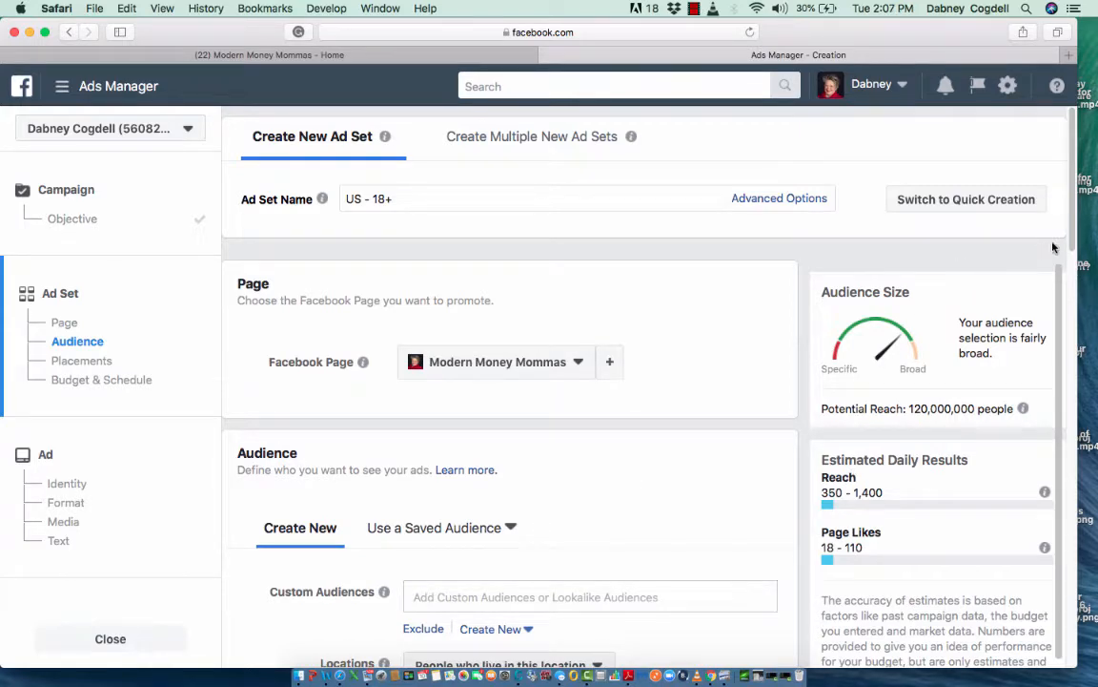
drag(1071, 229, 1071, 286)
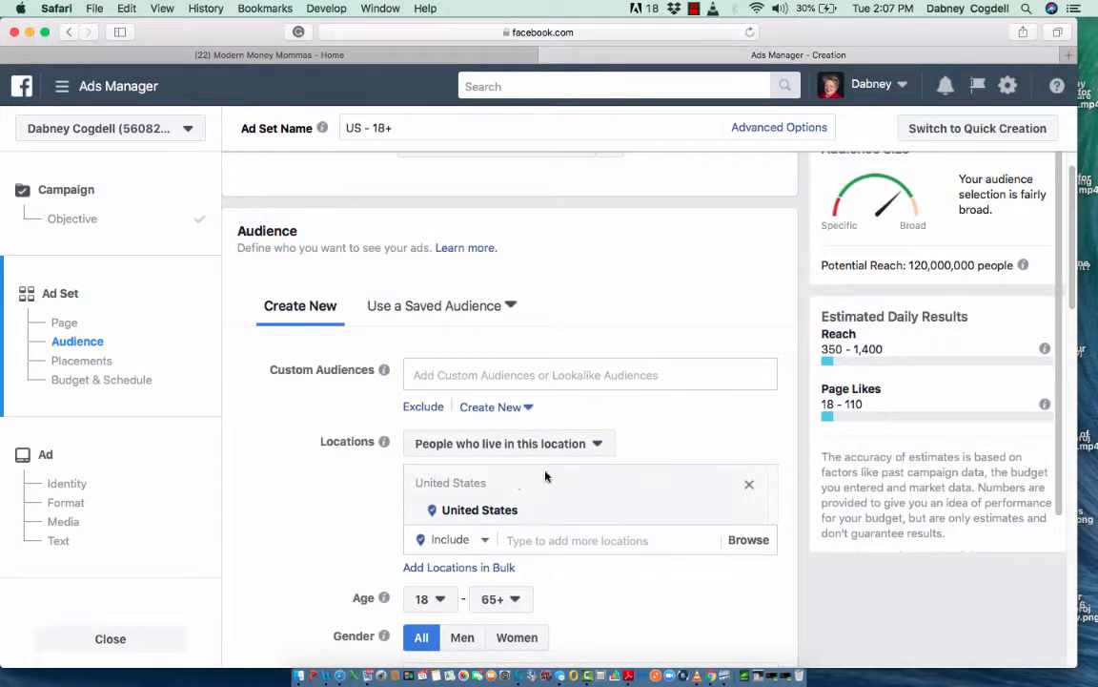
click(598, 445)
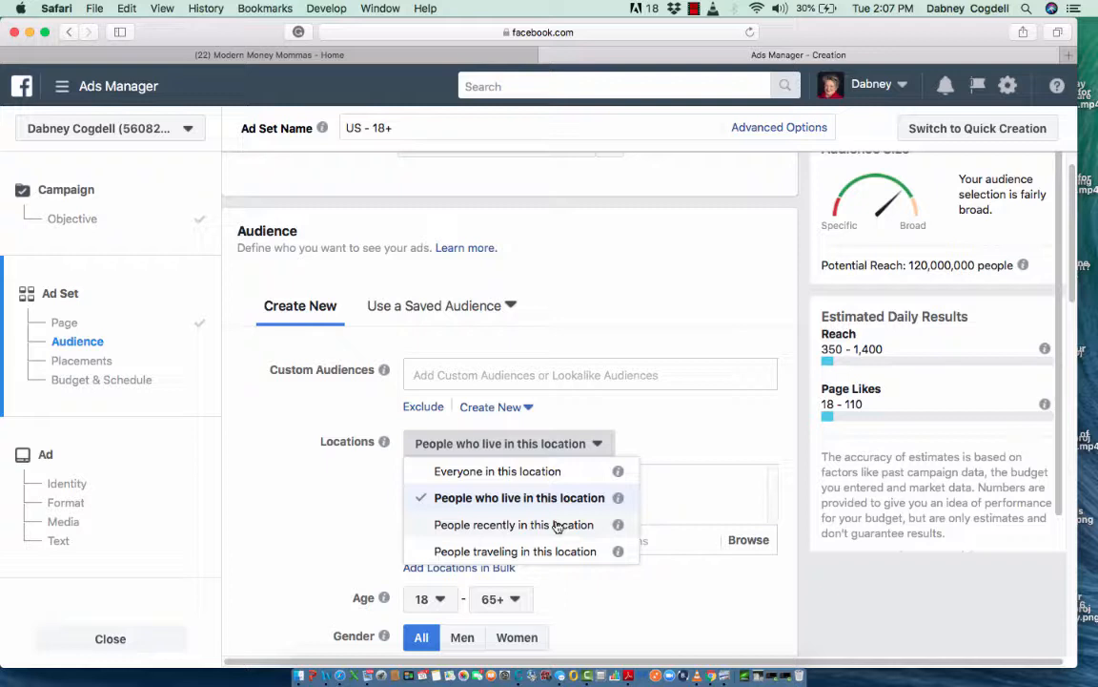
click(674, 424)
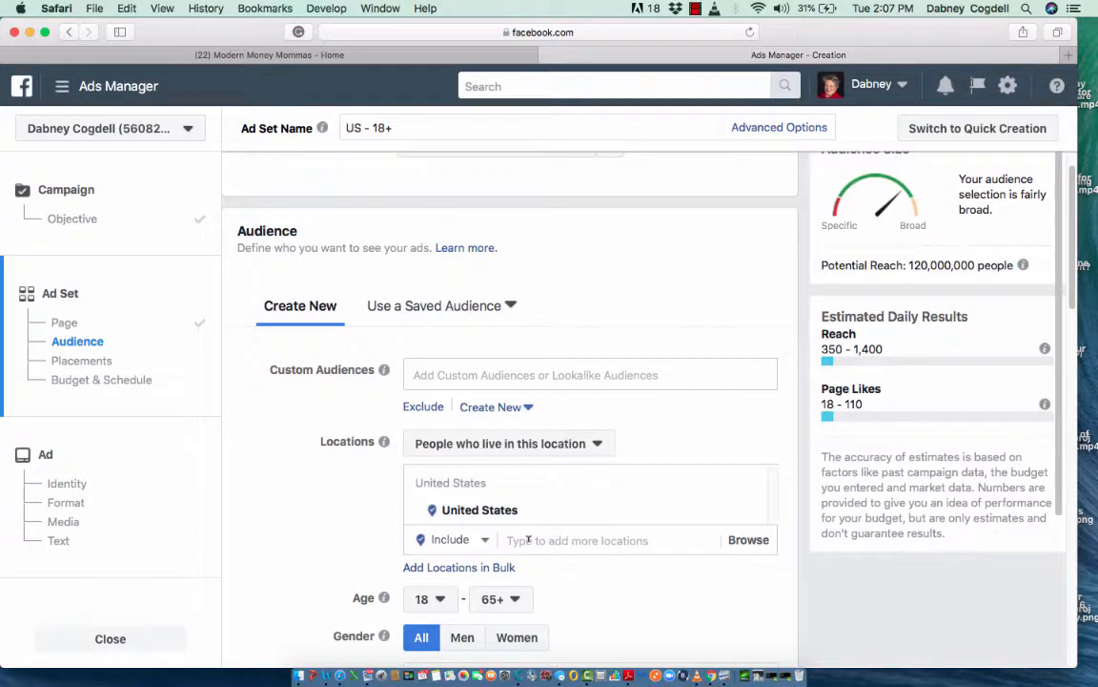
Step: Add the countries Canada and Austria to the audience's included locations
click(528, 540)
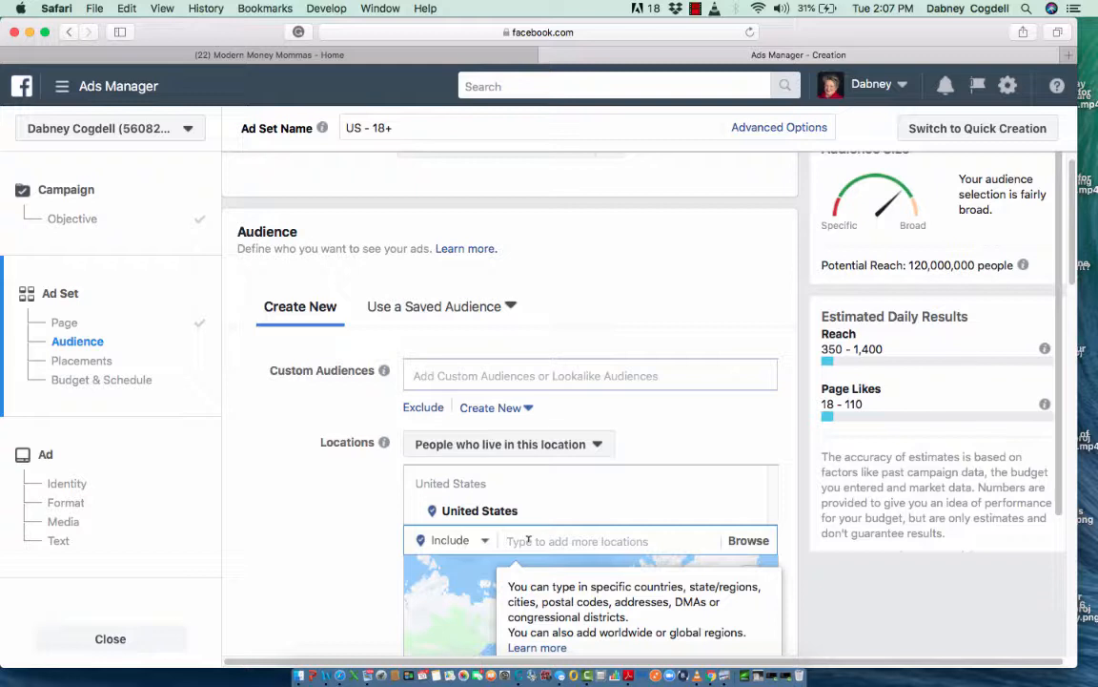
text(Canada)
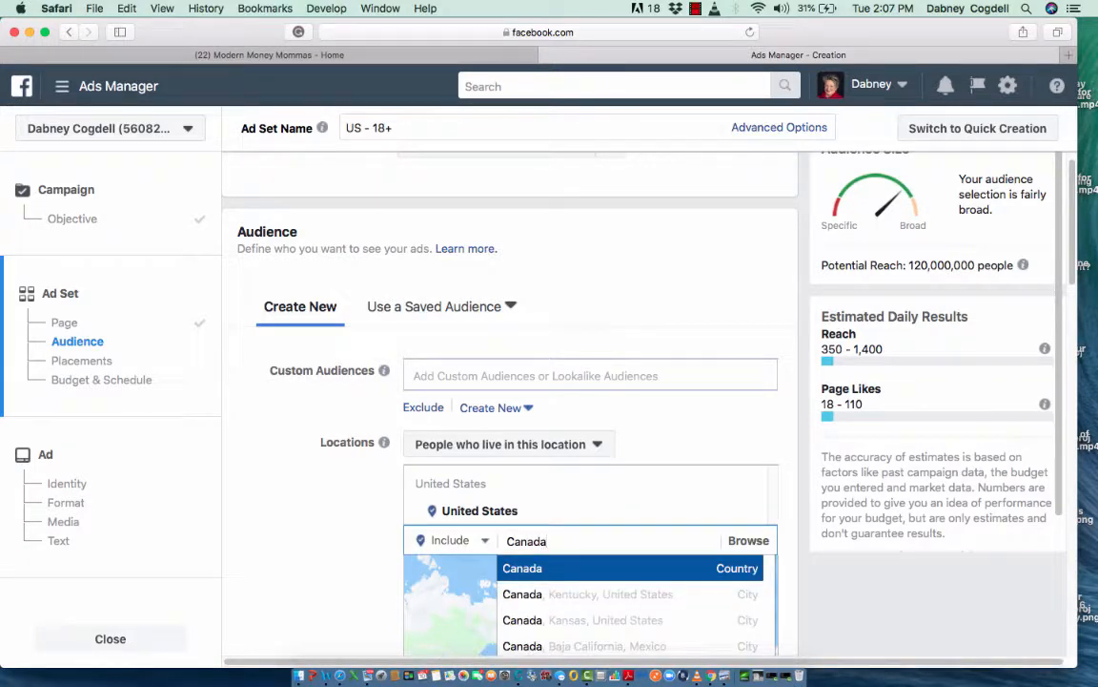
click(524, 568)
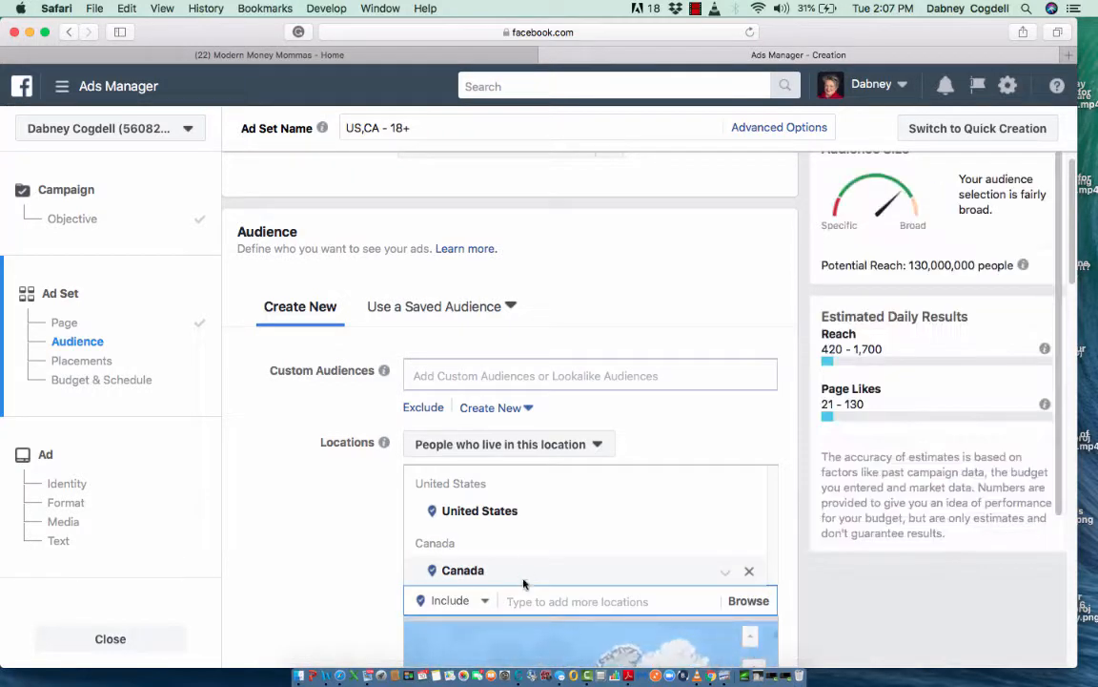
text(Au)
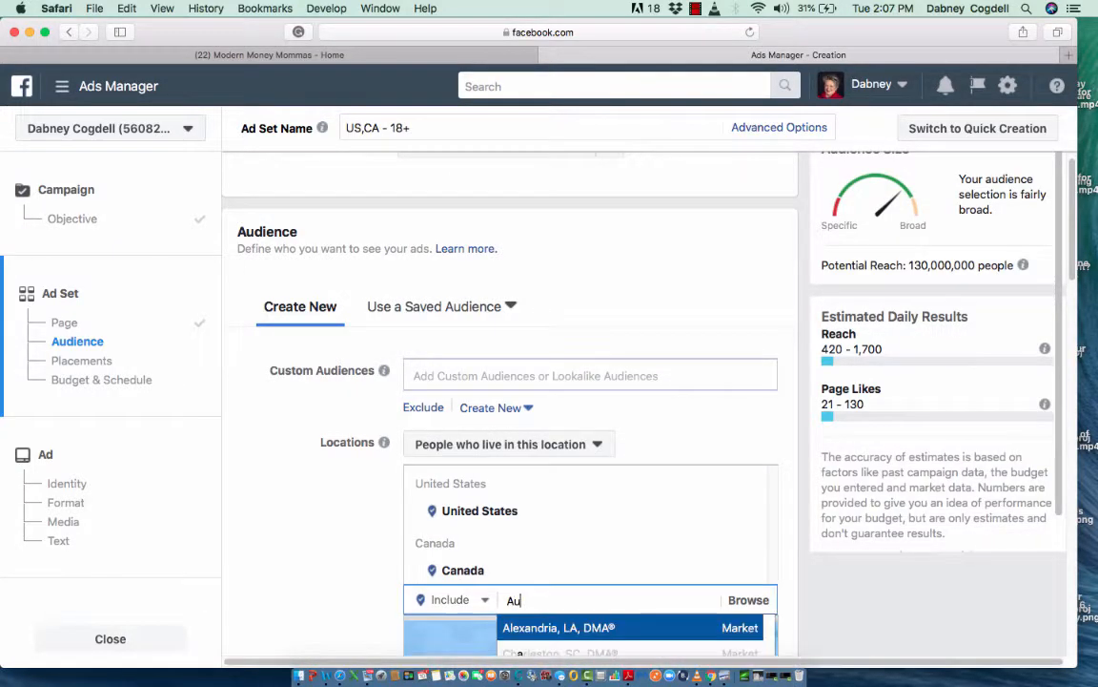
text(st)
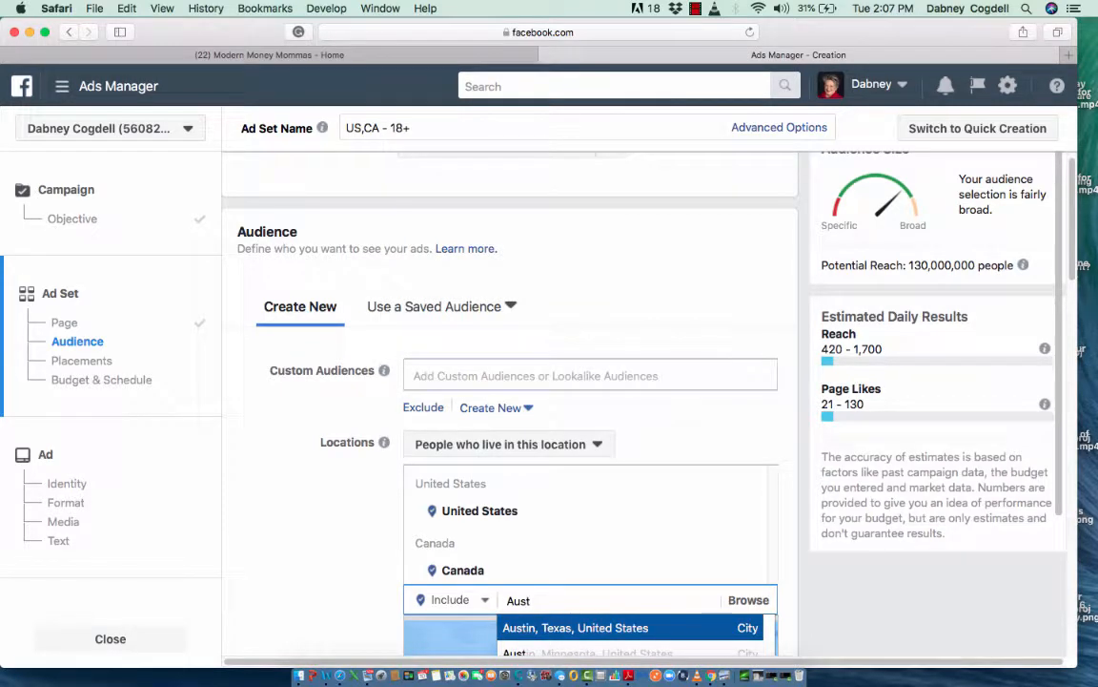
text(r)
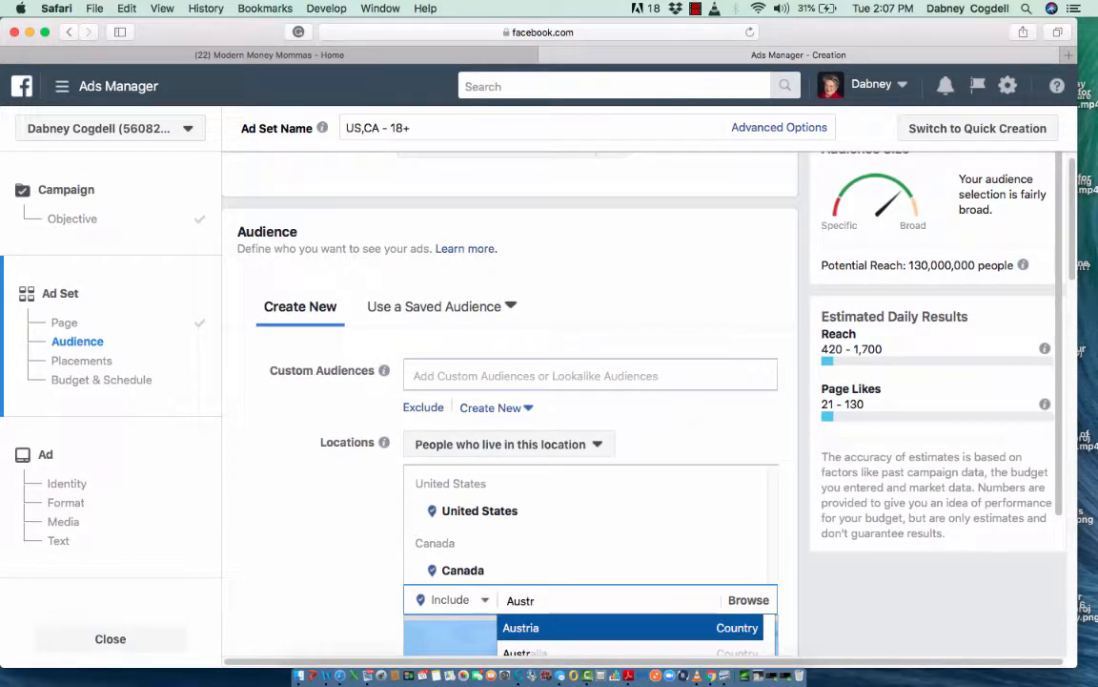
click(523, 627)
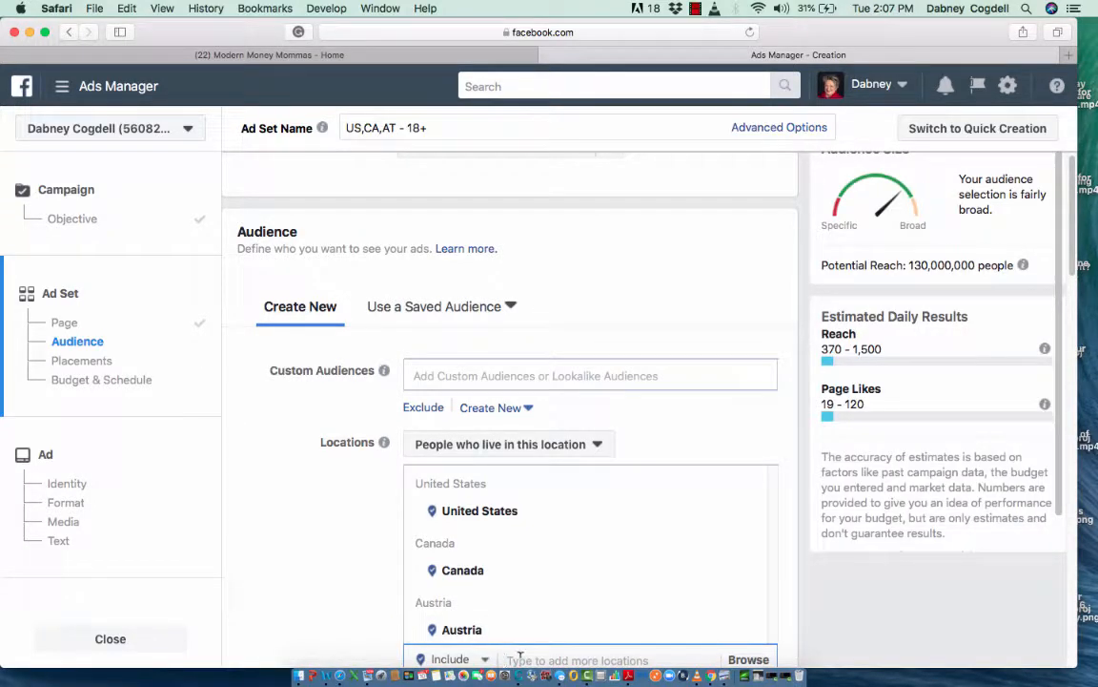
Step: Add the country New Zealand to the audience's included locations
text(New Ze)
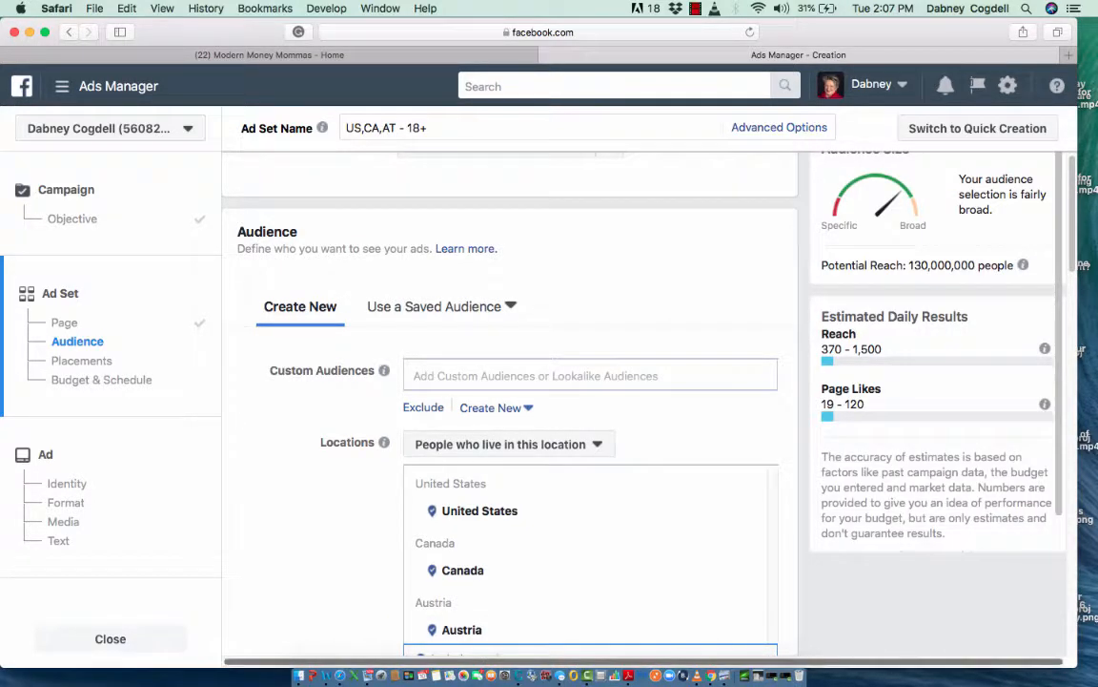
text(aland)
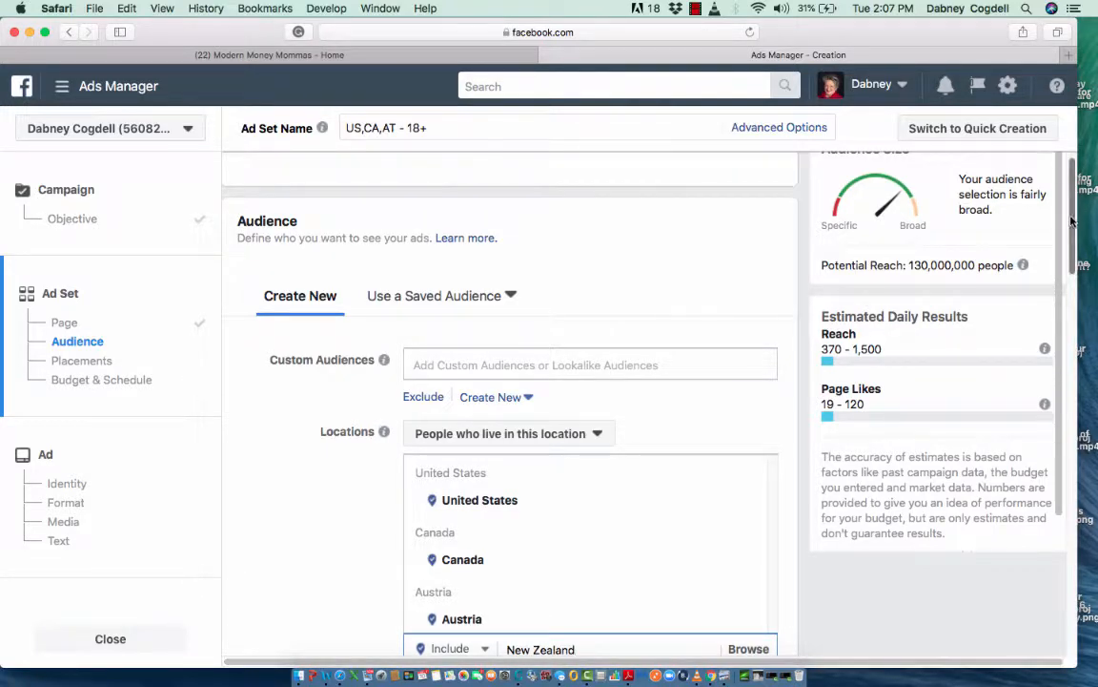
drag(1071, 223, 1071, 261)
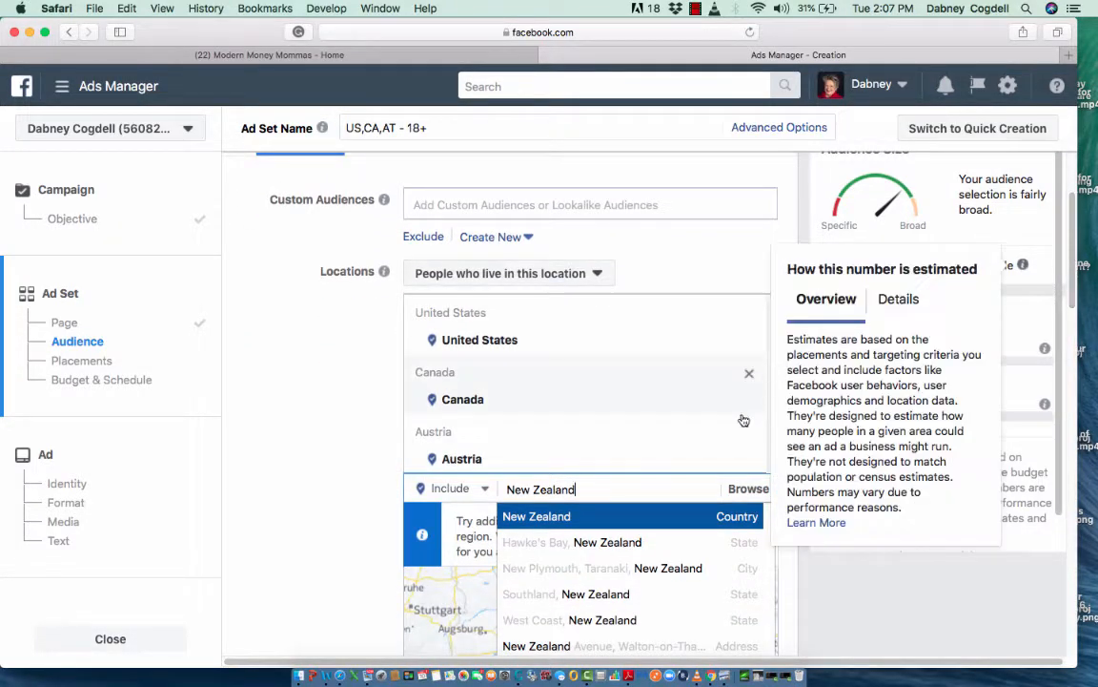
click(740, 525)
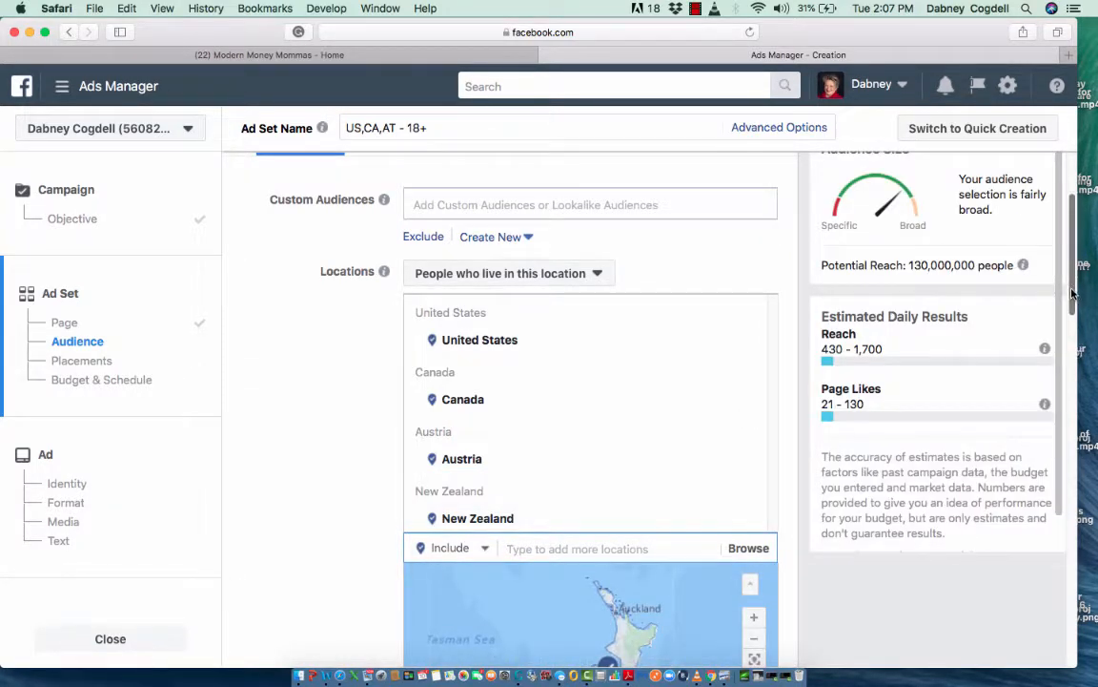
Step: Set the audience's minimum age to 45
drag(1075, 295, 1076, 349)
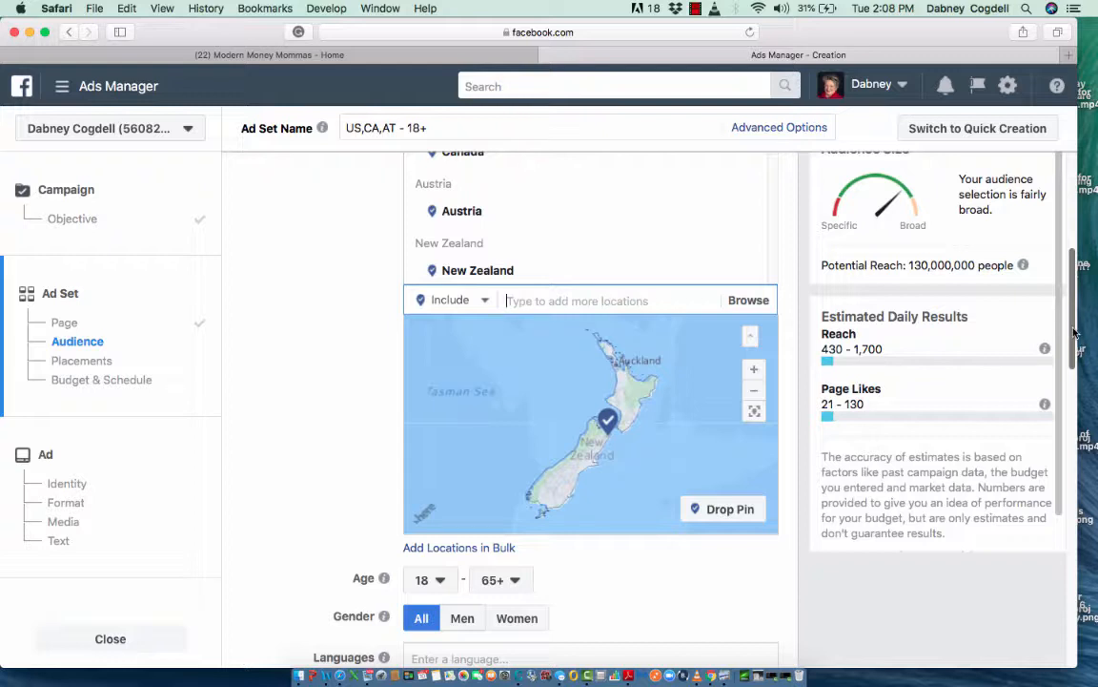
drag(1075, 333, 1079, 353)
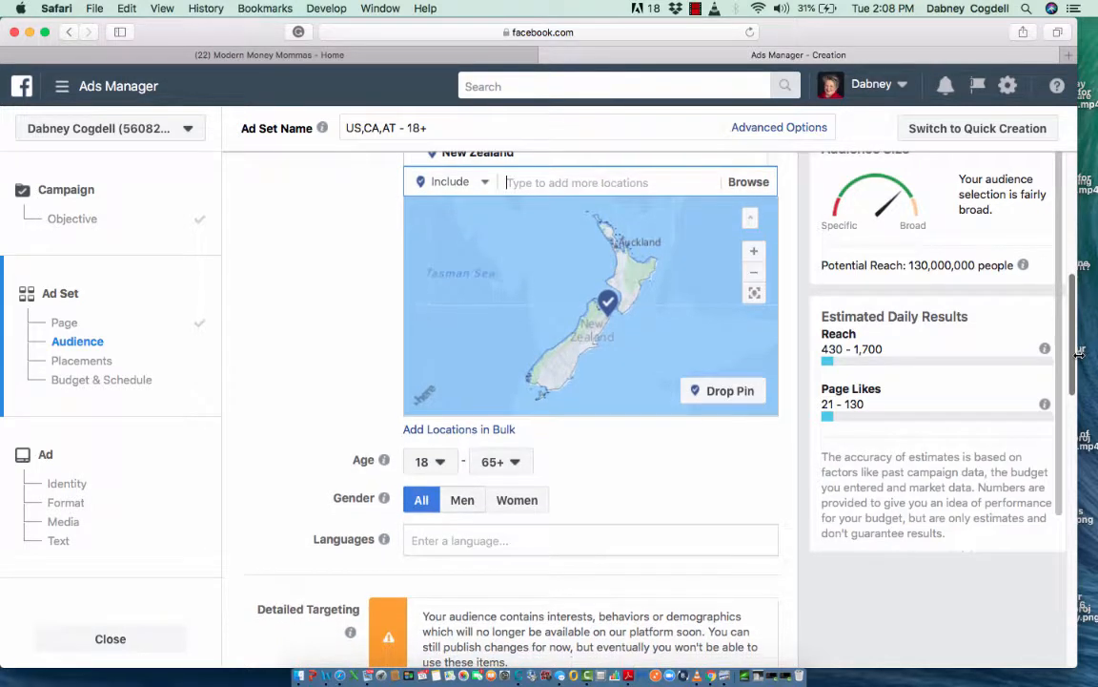
click(440, 463)
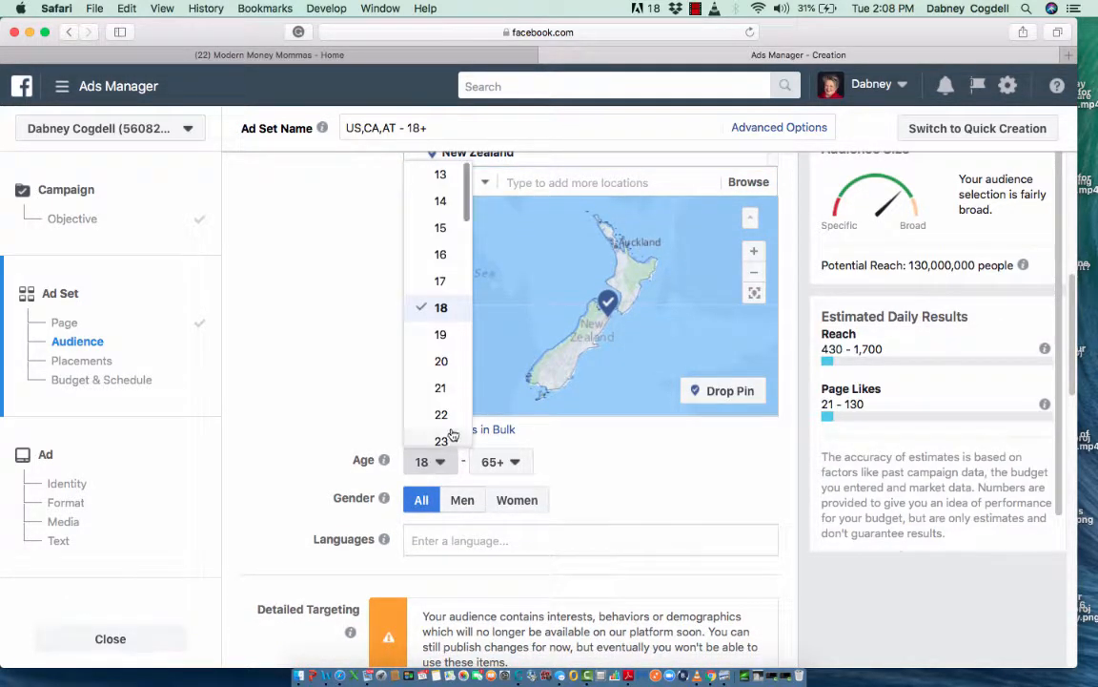
scroll(468, 215, down, 1)
drag(468, 215, 468, 336)
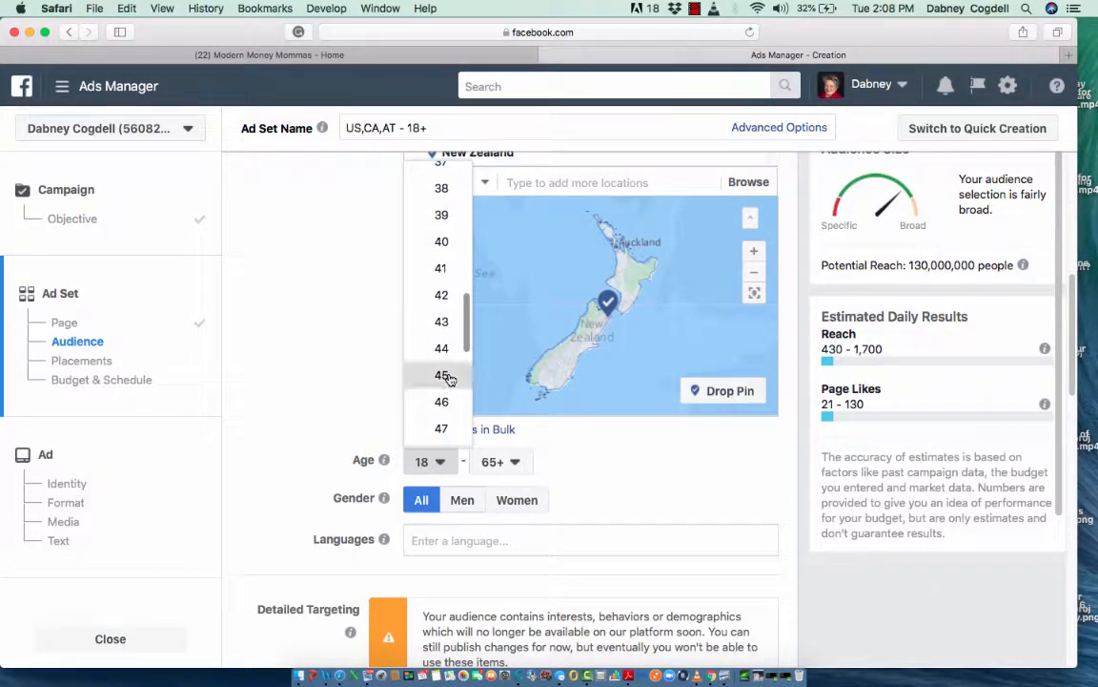
click(444, 376)
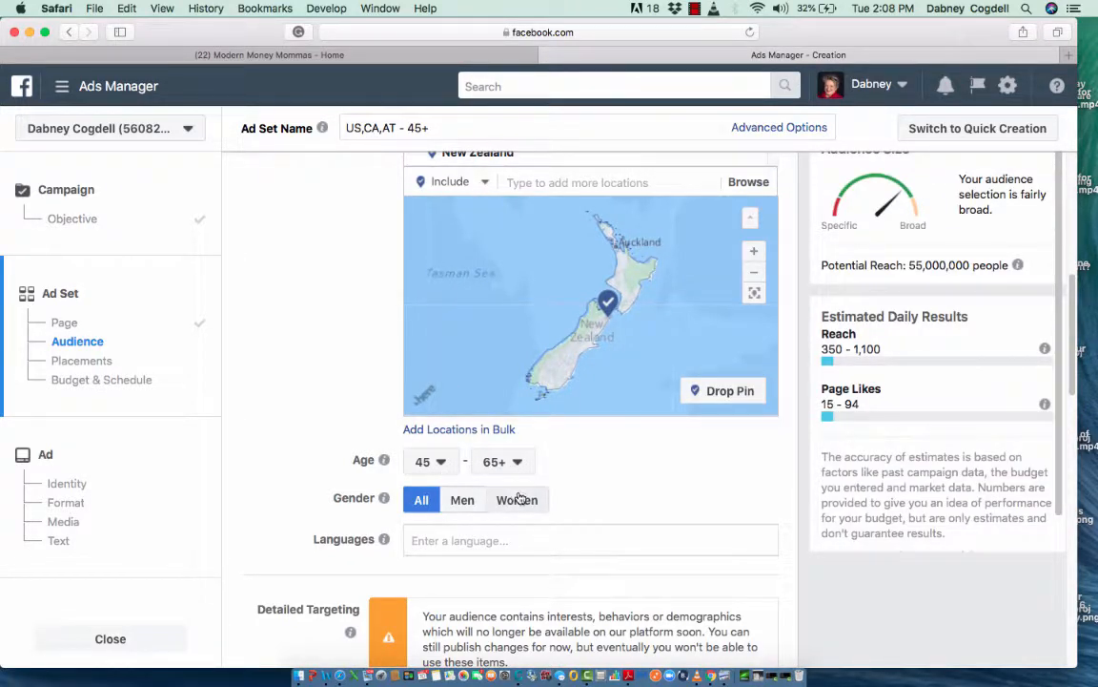
Step: Add English (All) as the audience's language
click(497, 540)
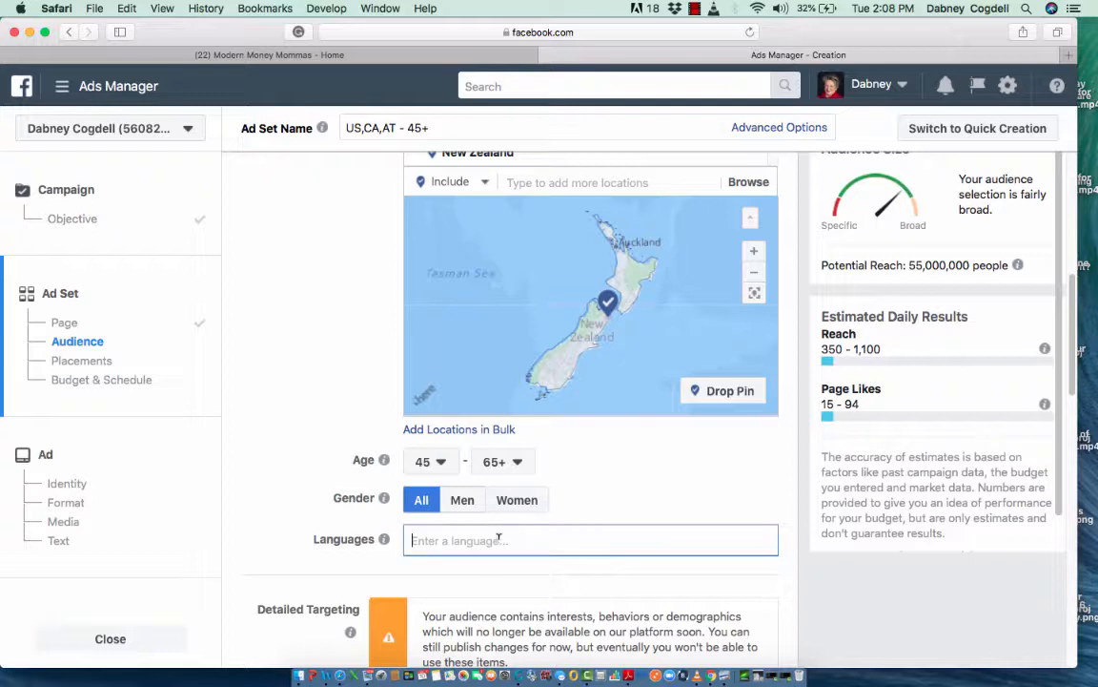
text(En)
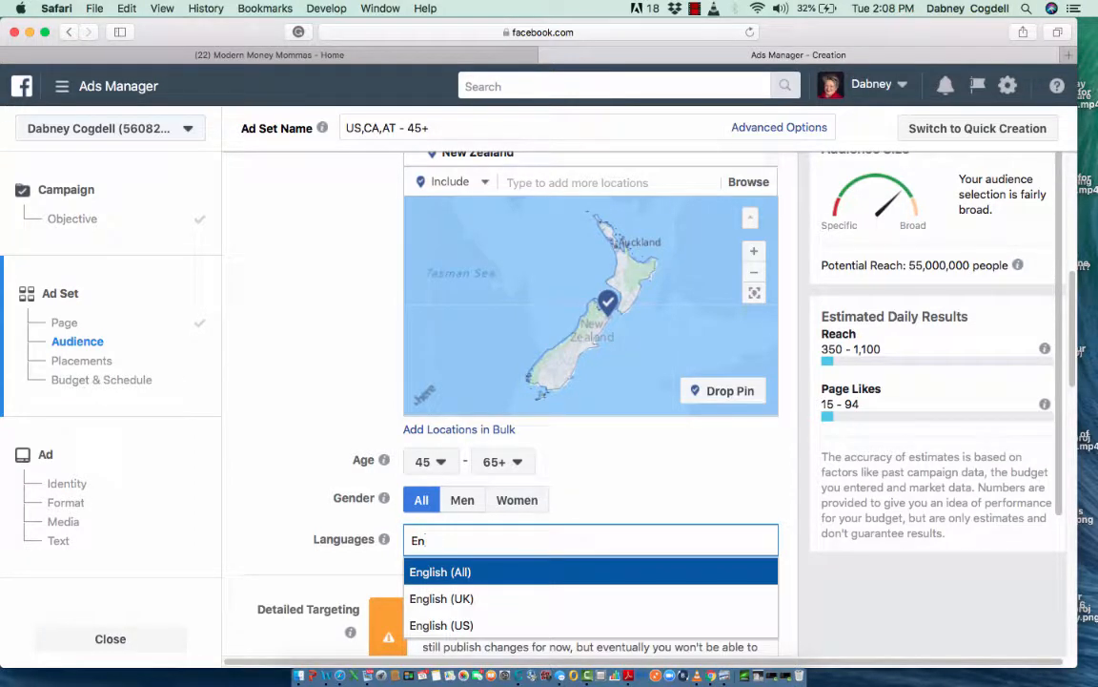
text(glish)
key(Return)
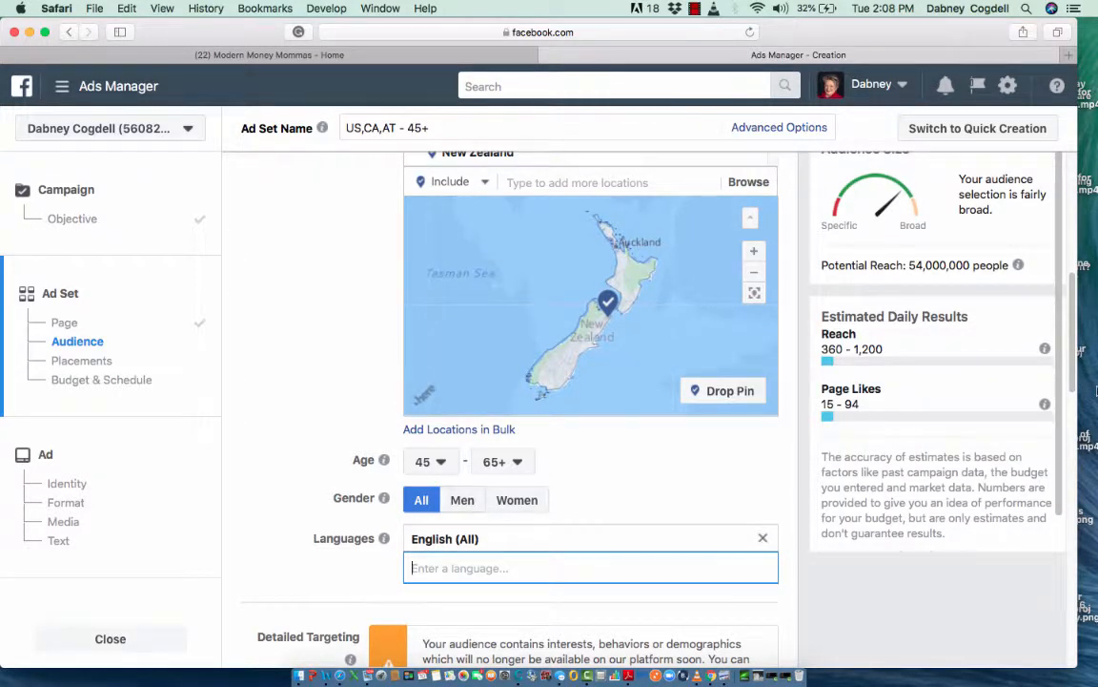
Step: Restrict the audience's gender to Women
scroll(970, 360, down, 3)
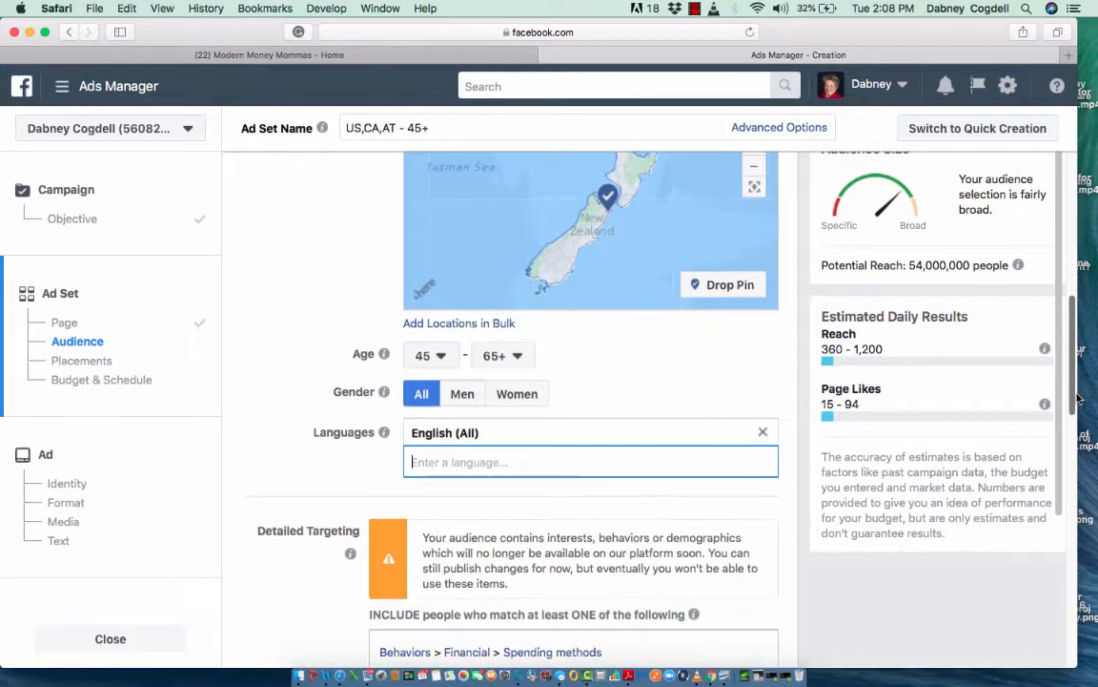
click(516, 394)
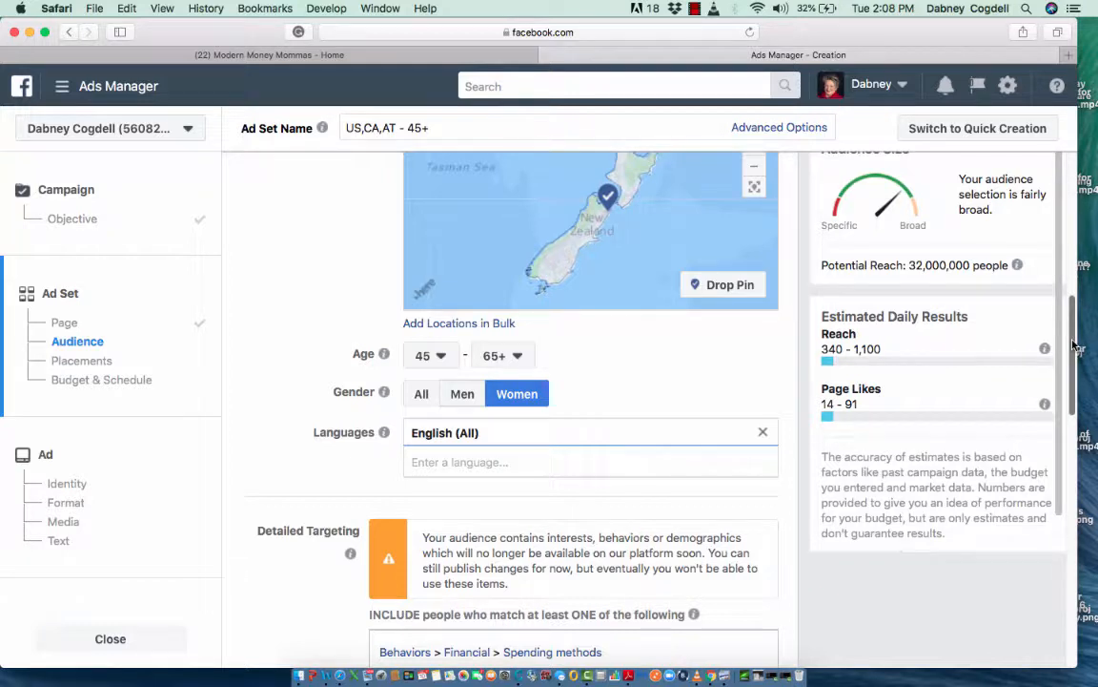
Step: Add Joel Osteen as an included interest in the audience's detailed targeting
drag(1074, 346, 1076, 400)
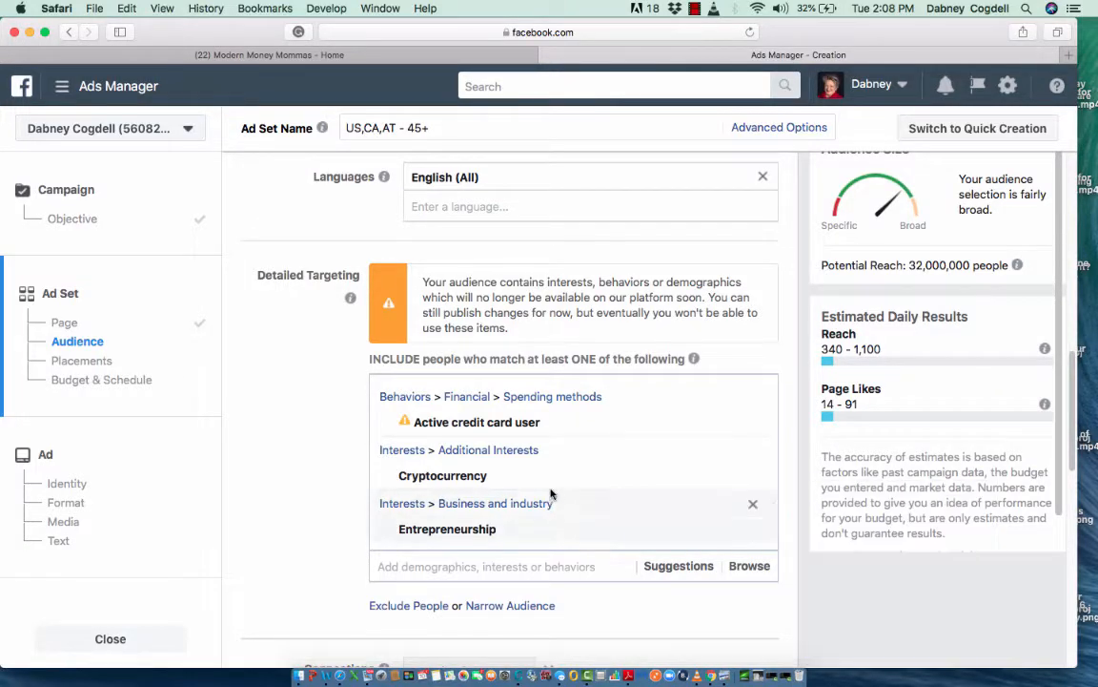
click(530, 452)
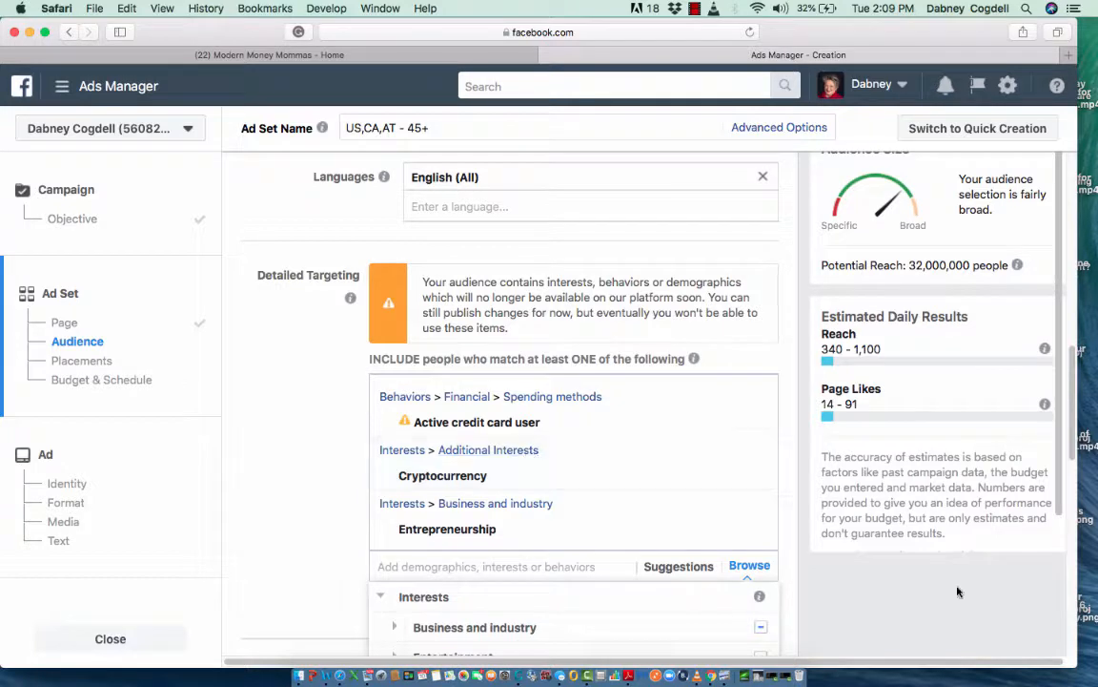
click(530, 561)
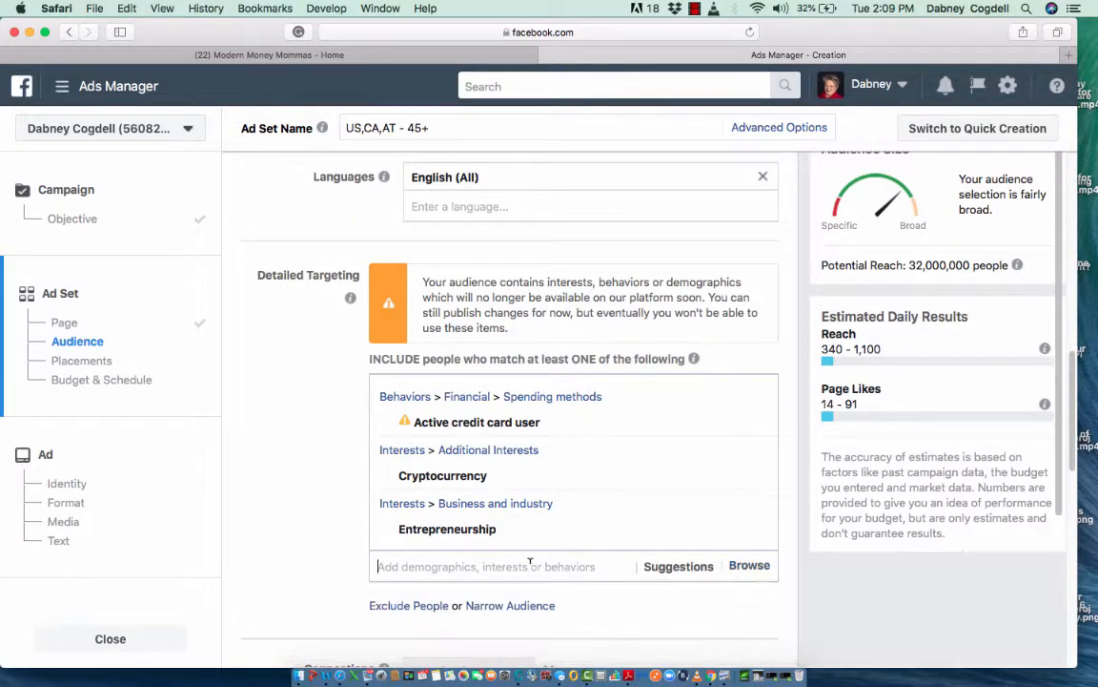
text(Jor)
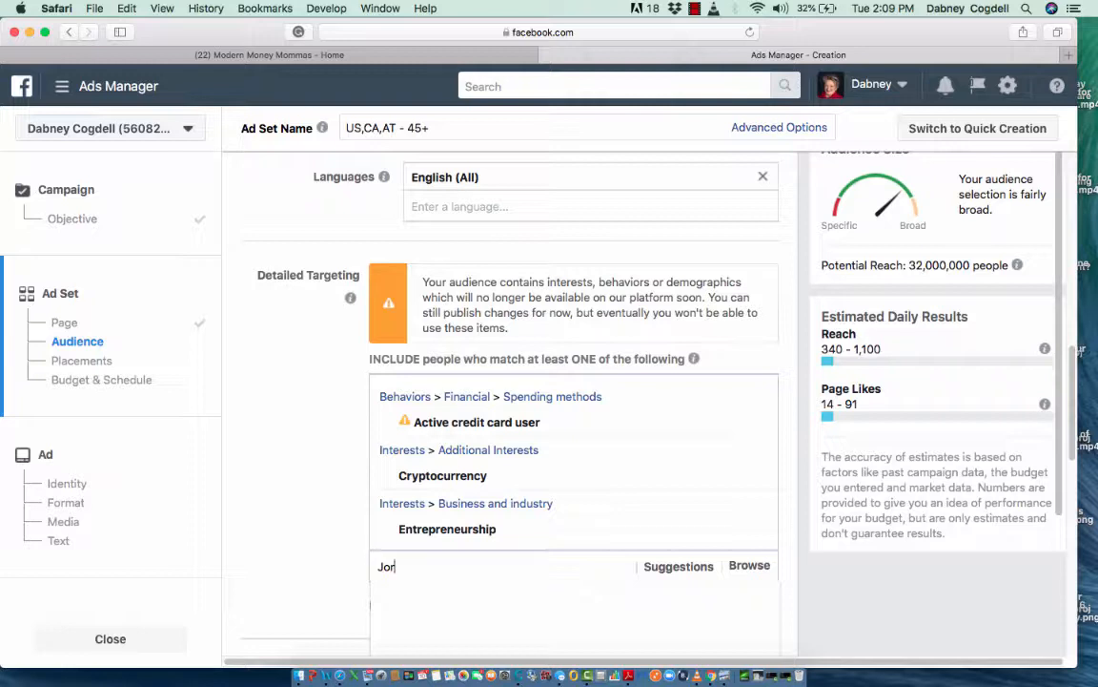
key(BackSpace)
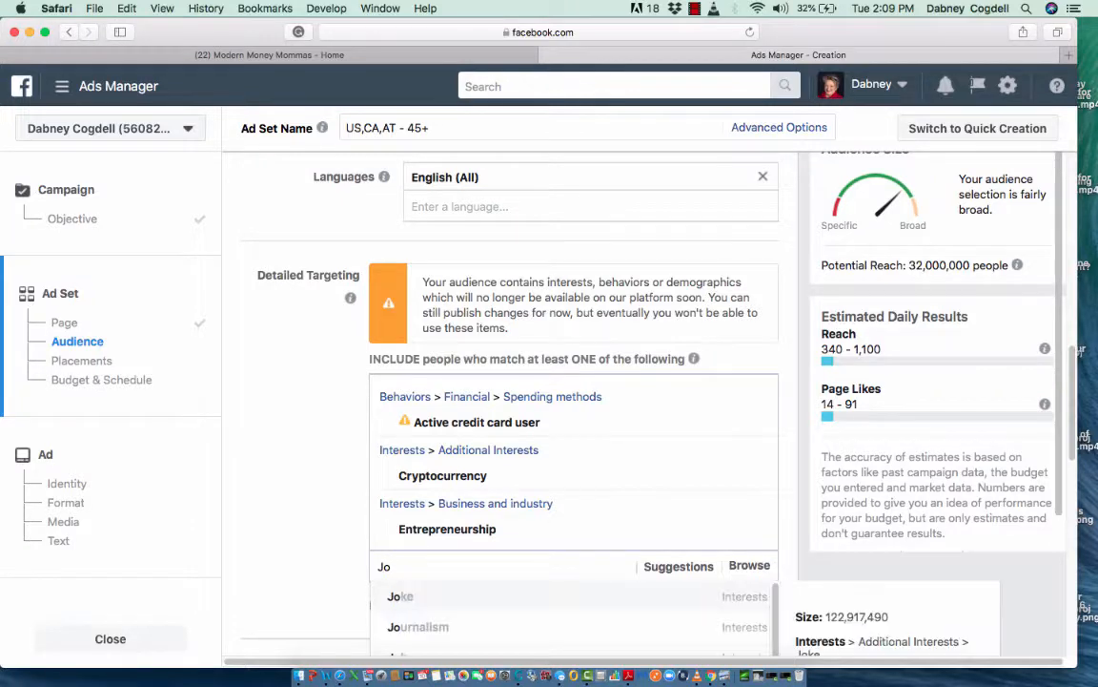
text(el Ost)
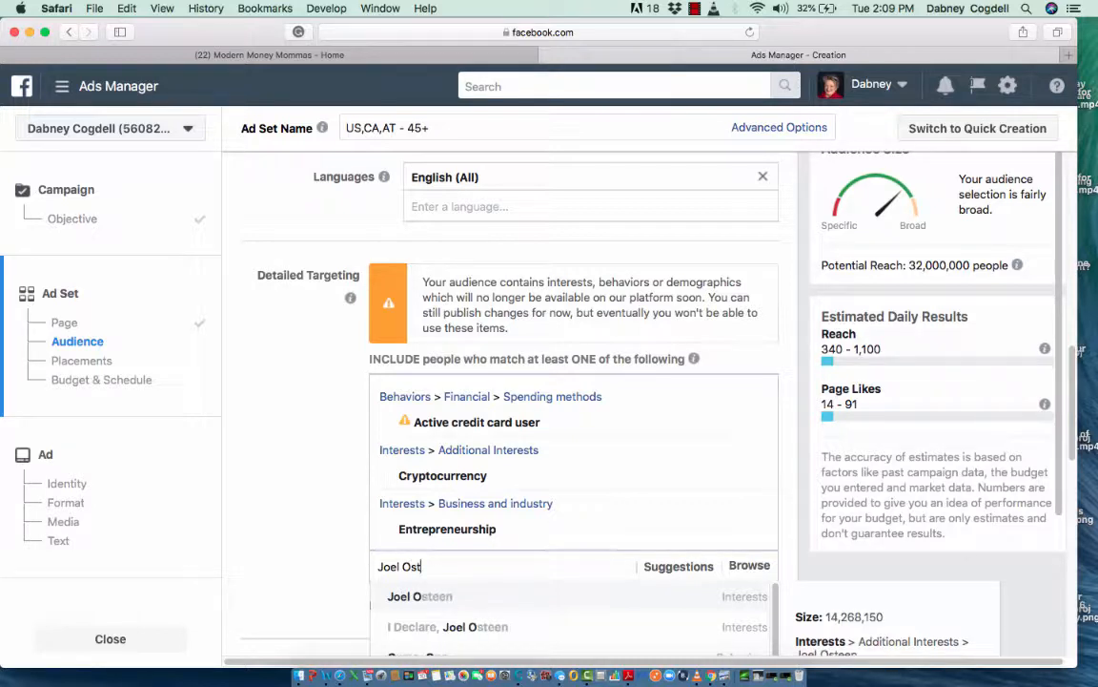
click(440, 595)
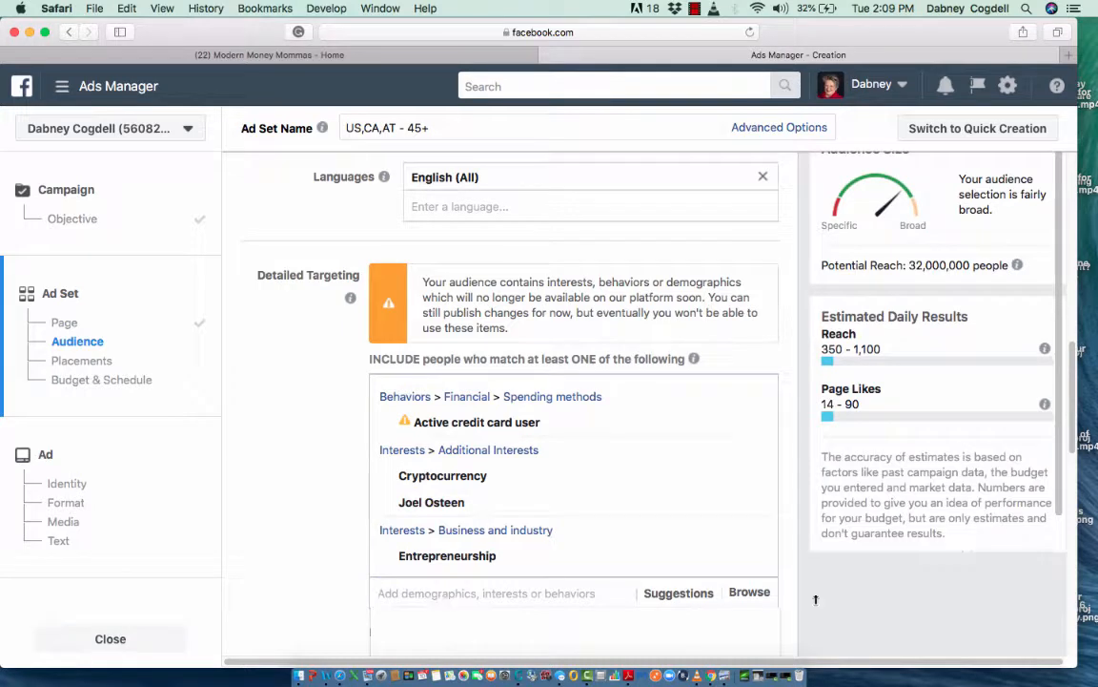
Step: Add John Hagee as an included interest in the detailed targeting
scroll(821, 369, down, 5)
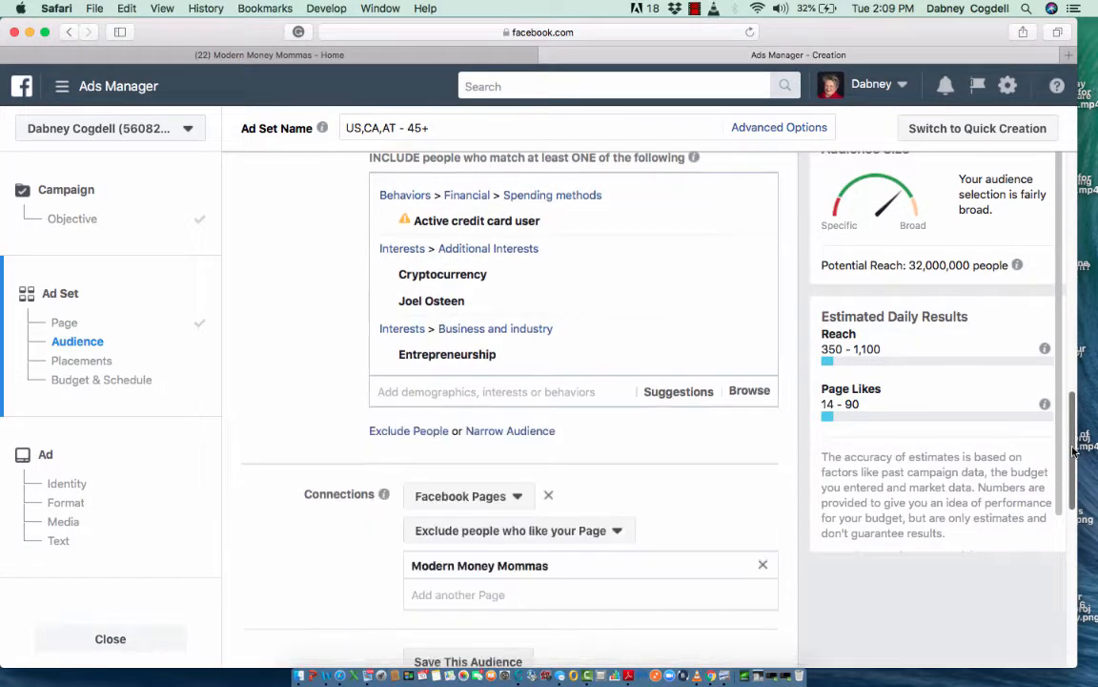
text(Joh)
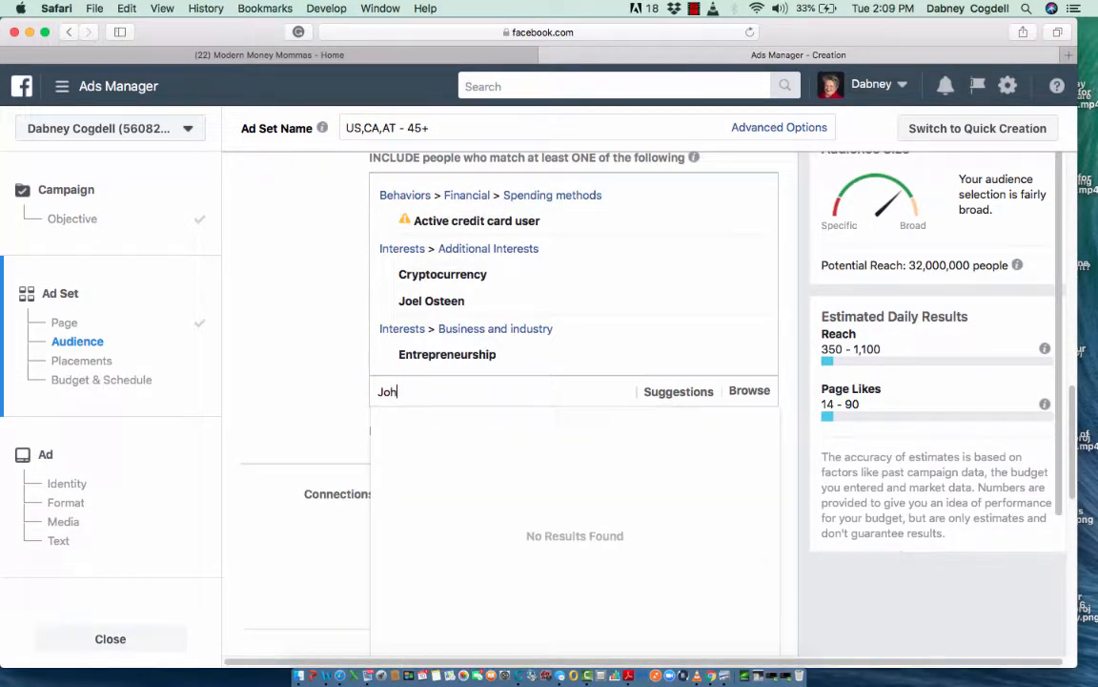
text(n Ha)
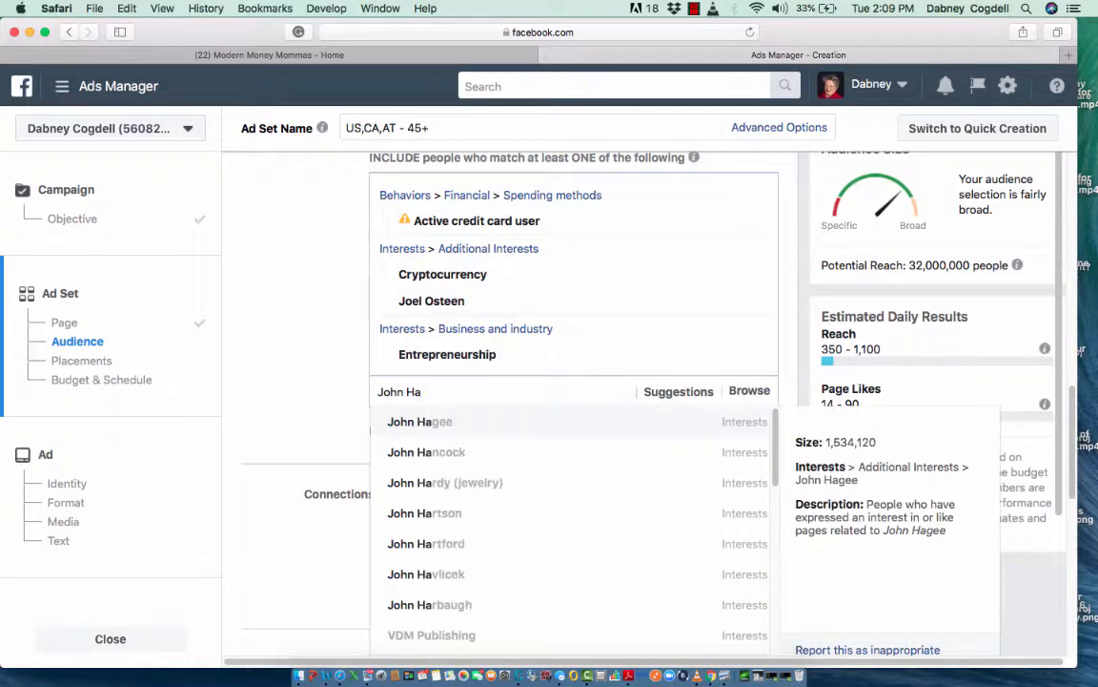
text(g)
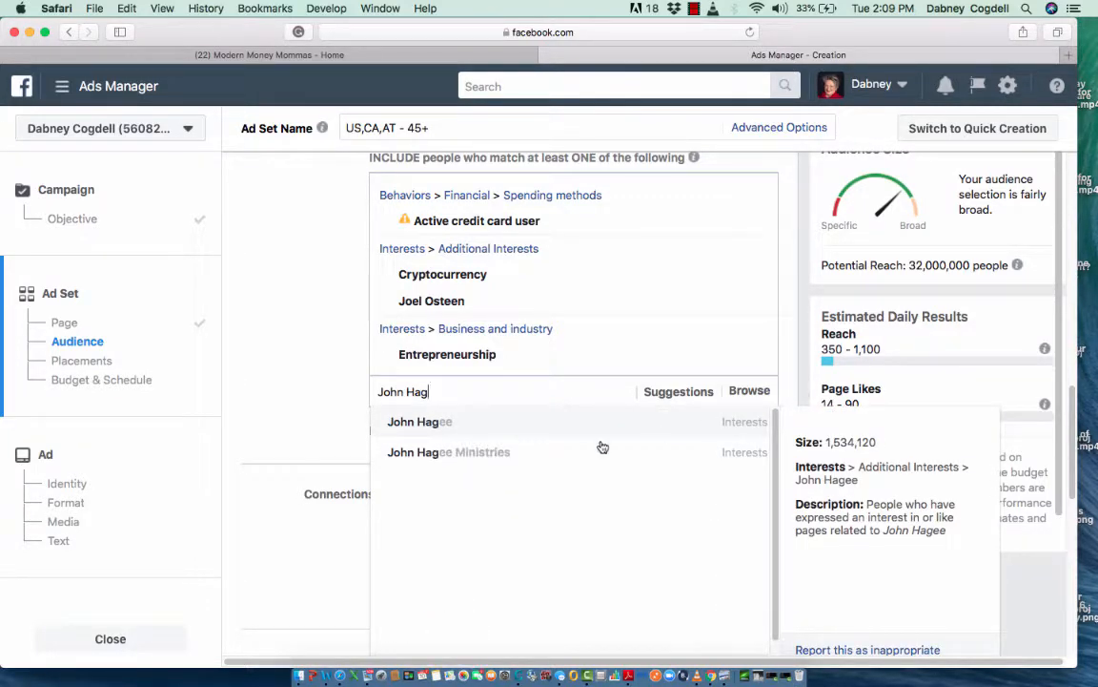
click(433, 420)
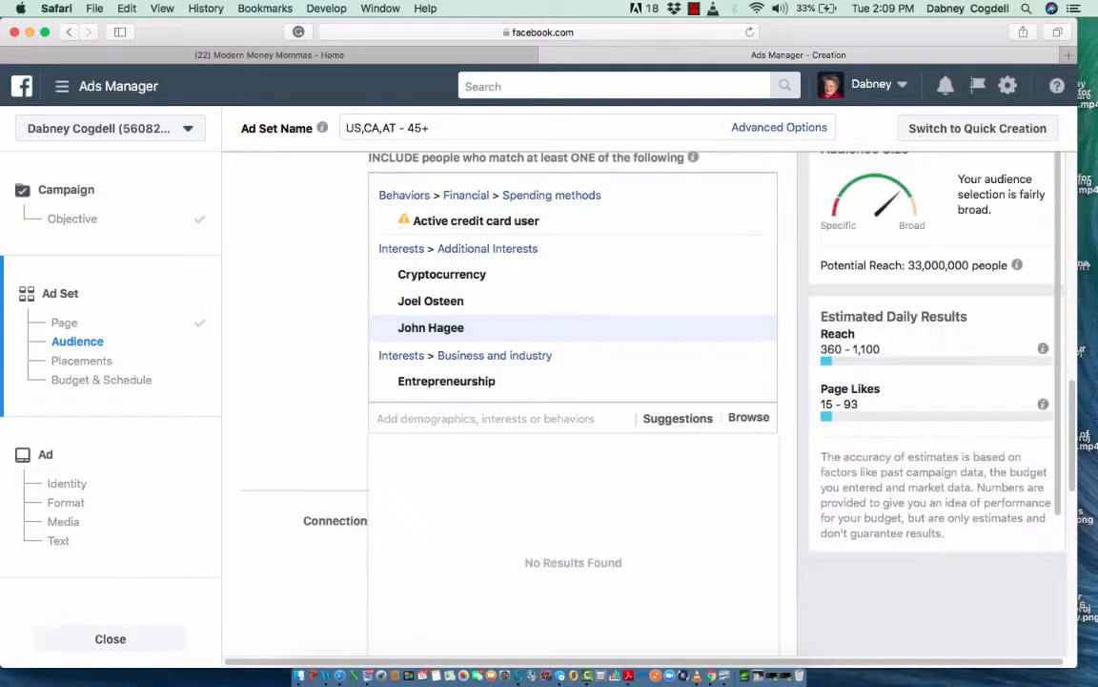
Step: Add John Hagee Ministries to the included detailed targeting interests
text(John)
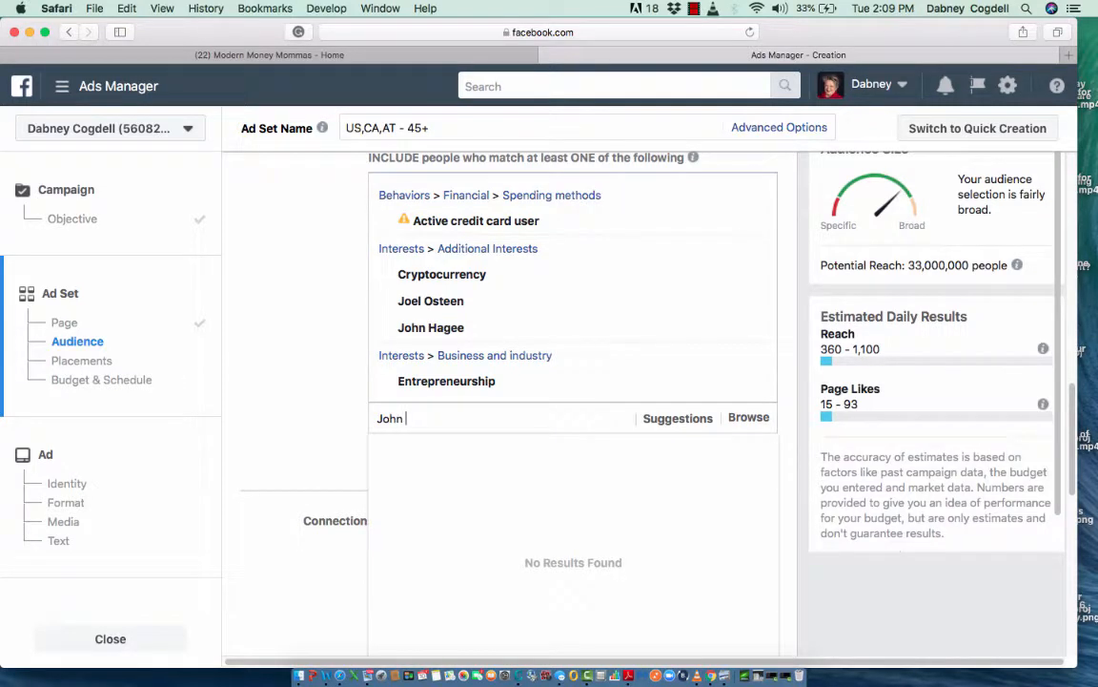
text( Ha)
text(gg)
text(e)
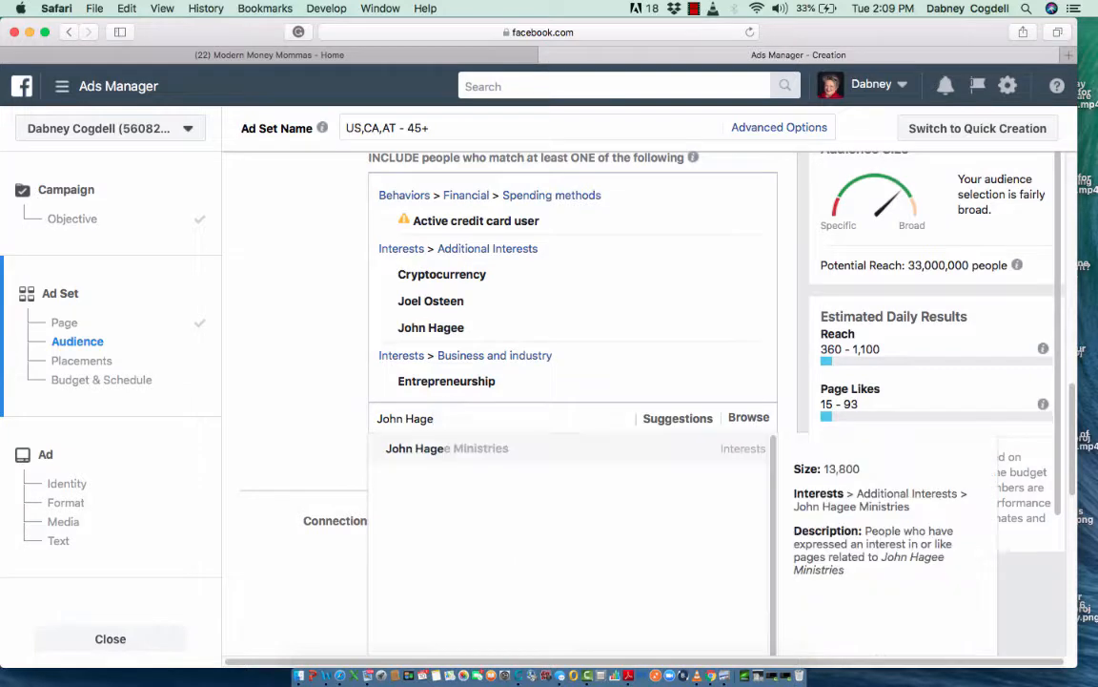
click(432, 448)
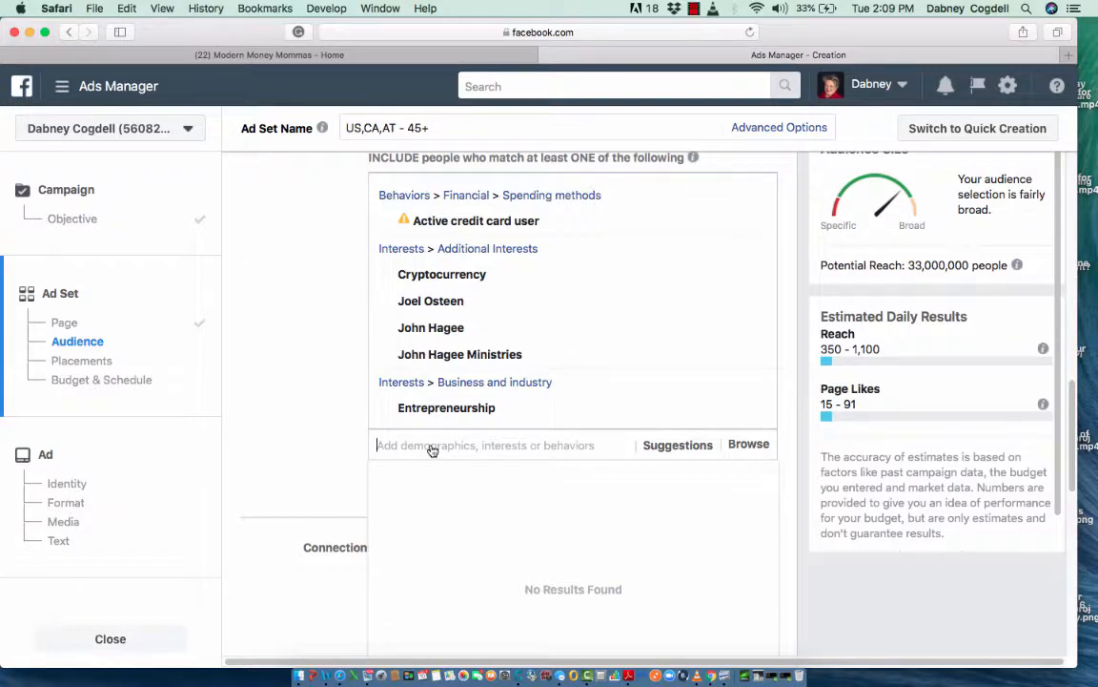
Step: Include the interest Benny Hinn in the audience's detailed targeting
text(Benny)
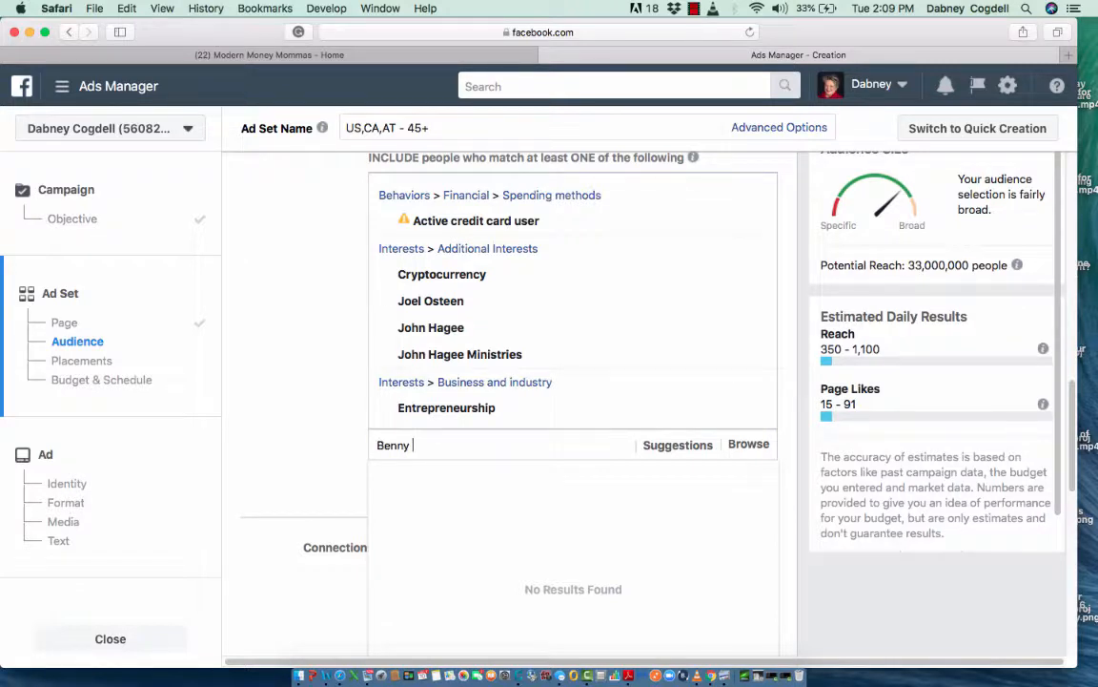
key(BackSpace)
key(BackSpace)
key(BackSpace)
text(Hinn)
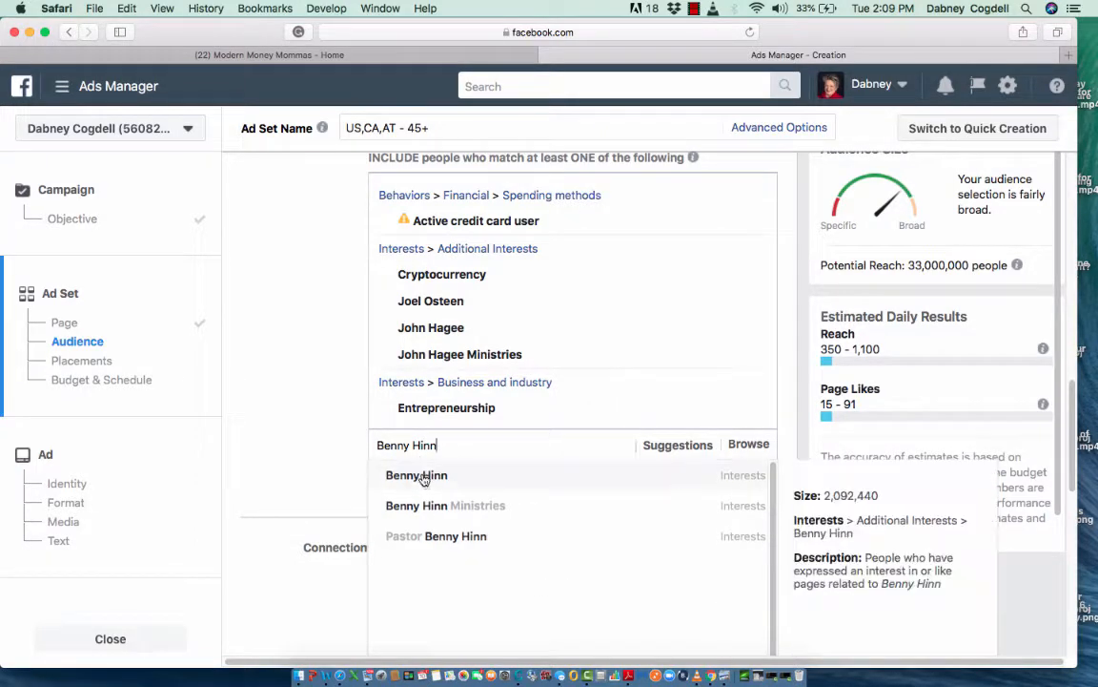
click(425, 478)
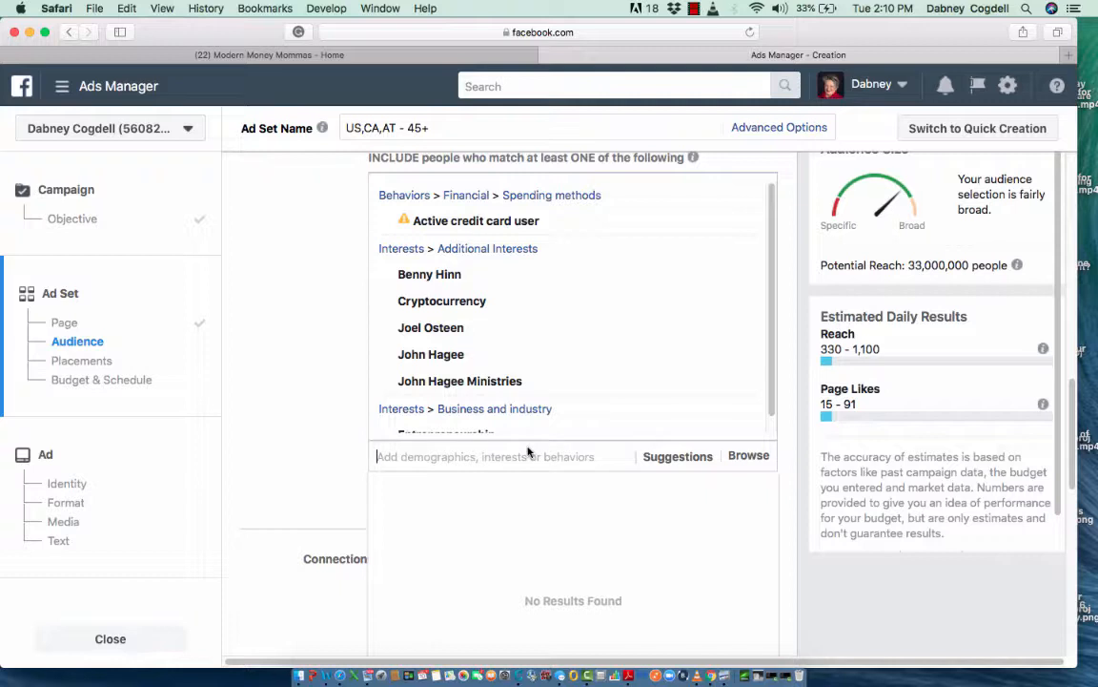
Step: Search the detailed targeting options for ART and add the interest Artist
text(ART)
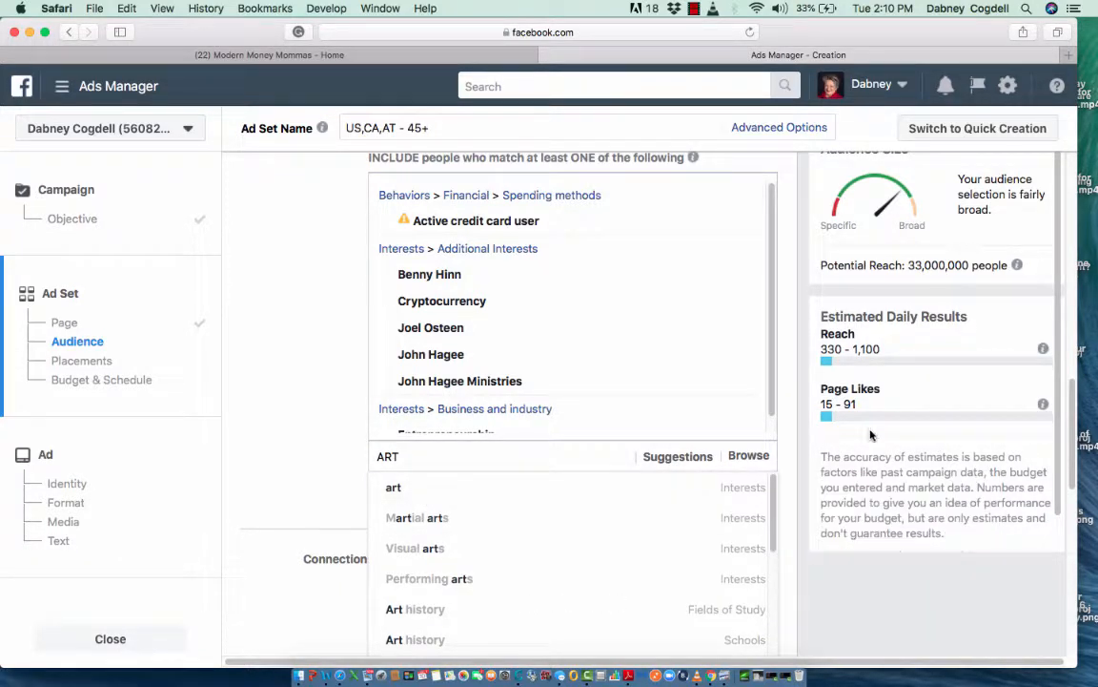
scroll(1077, 505, down, 5)
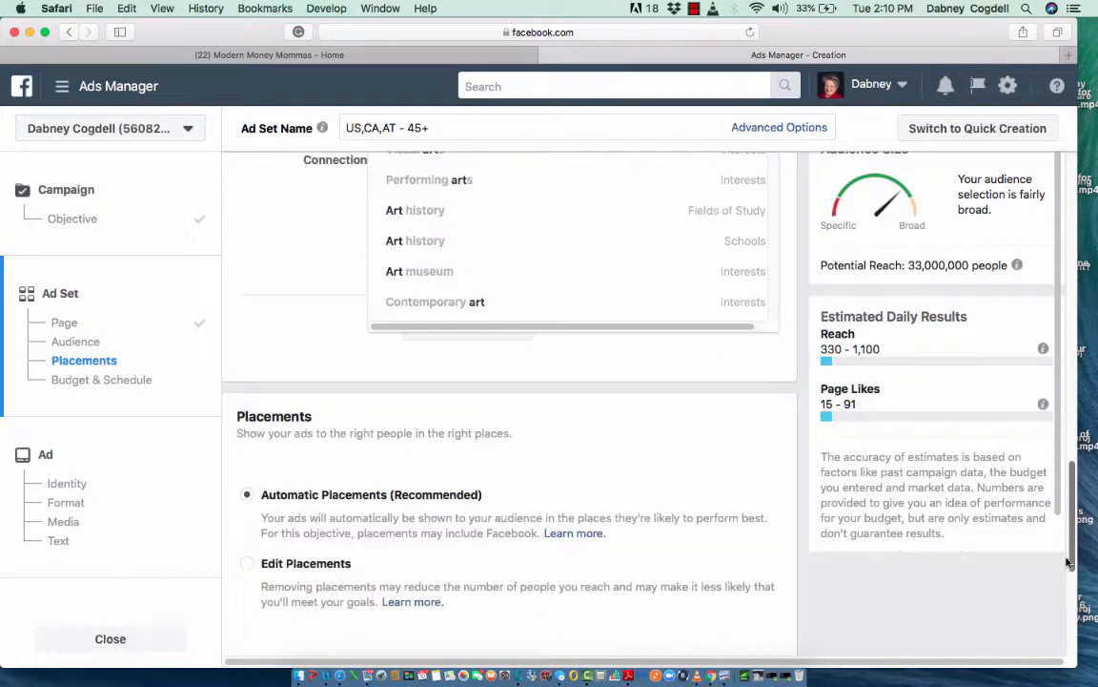
key(BackSpace)
key(BackSpace)
key(BackSpace)
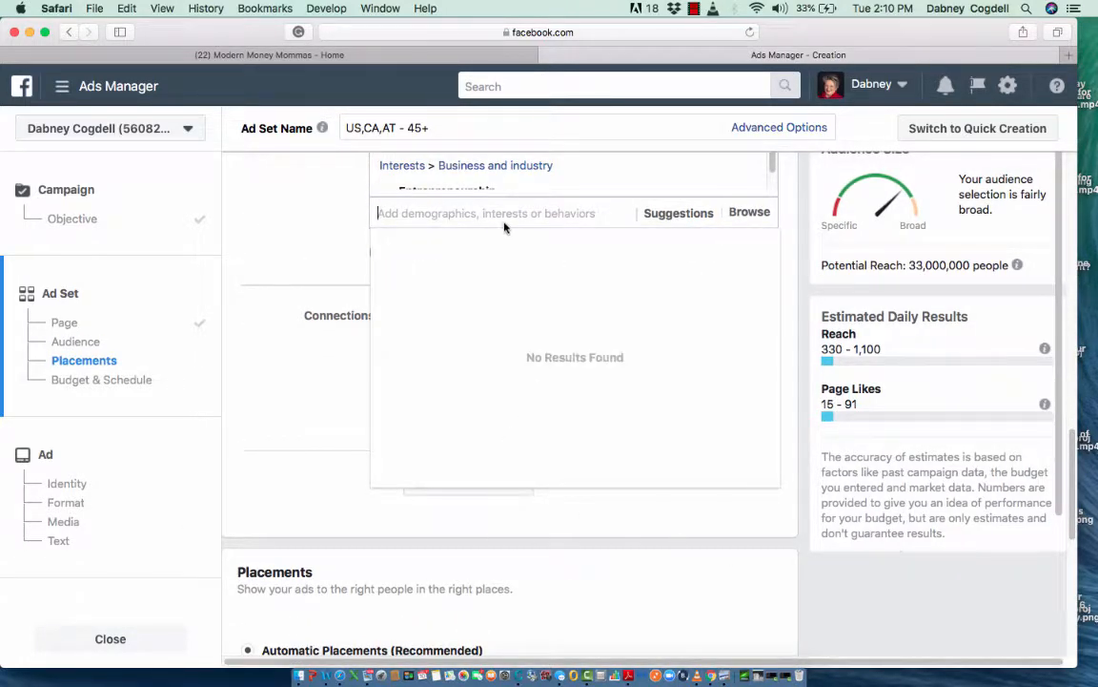
text(ART)
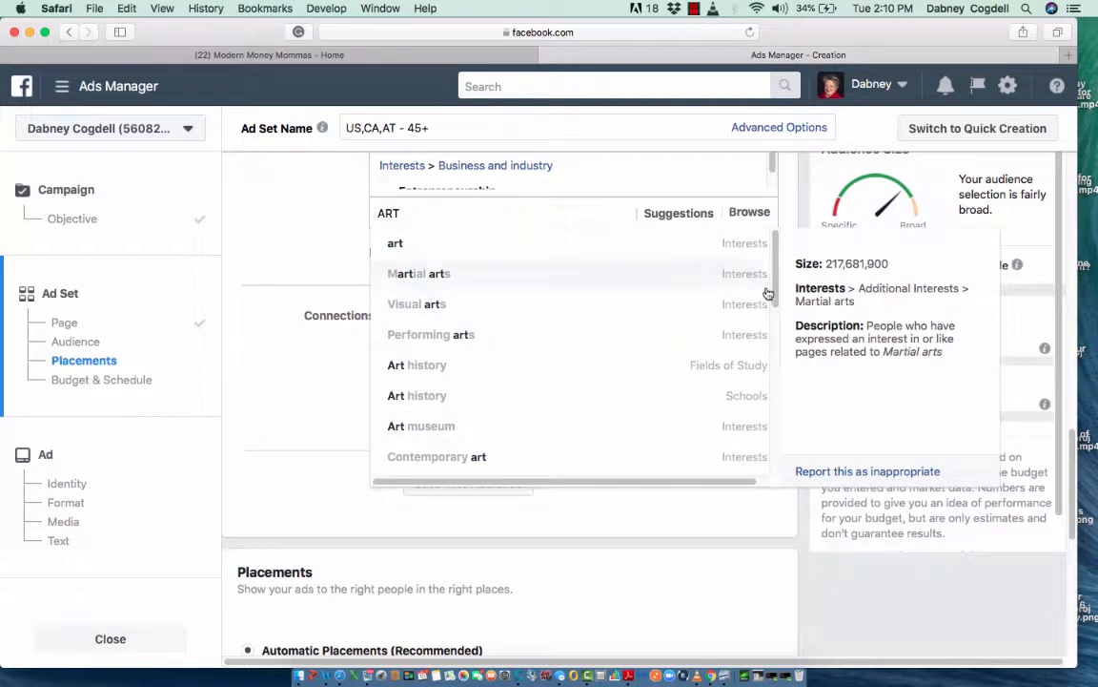
drag(775, 293, 775, 394)
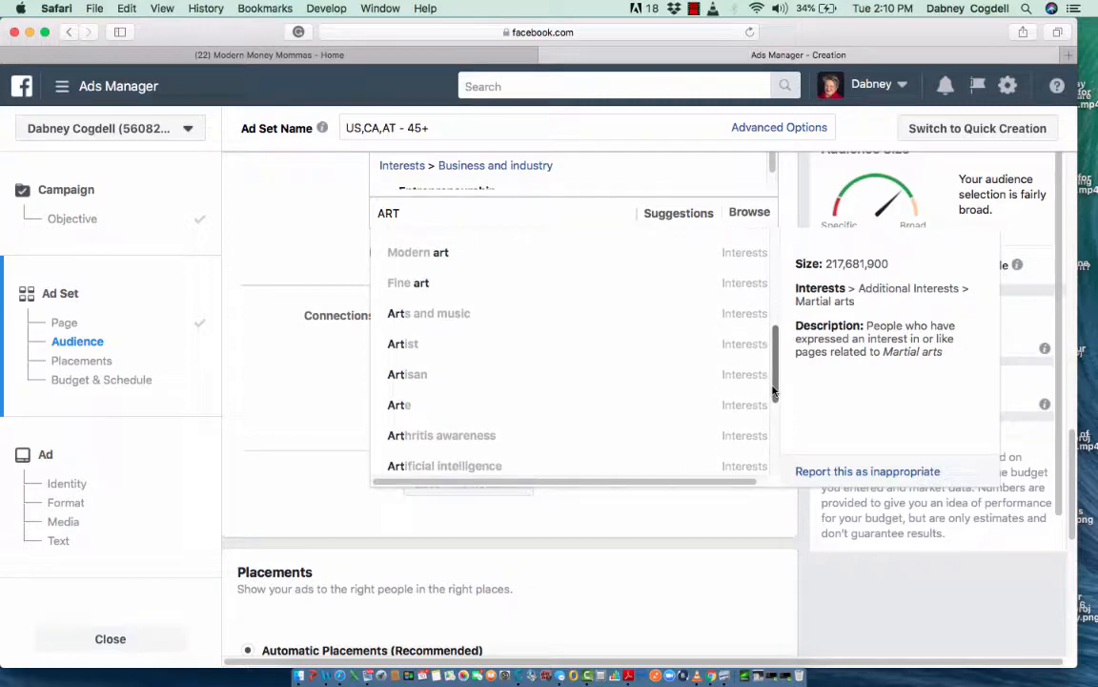
click(419, 350)
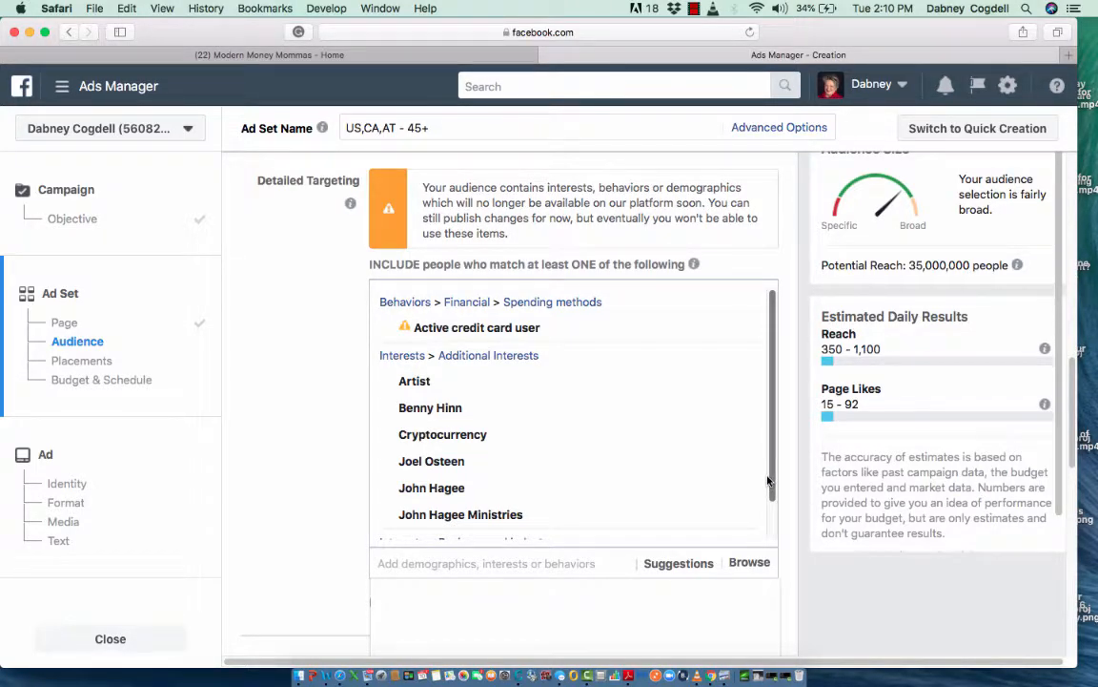
scroll(769, 480, down, 1)
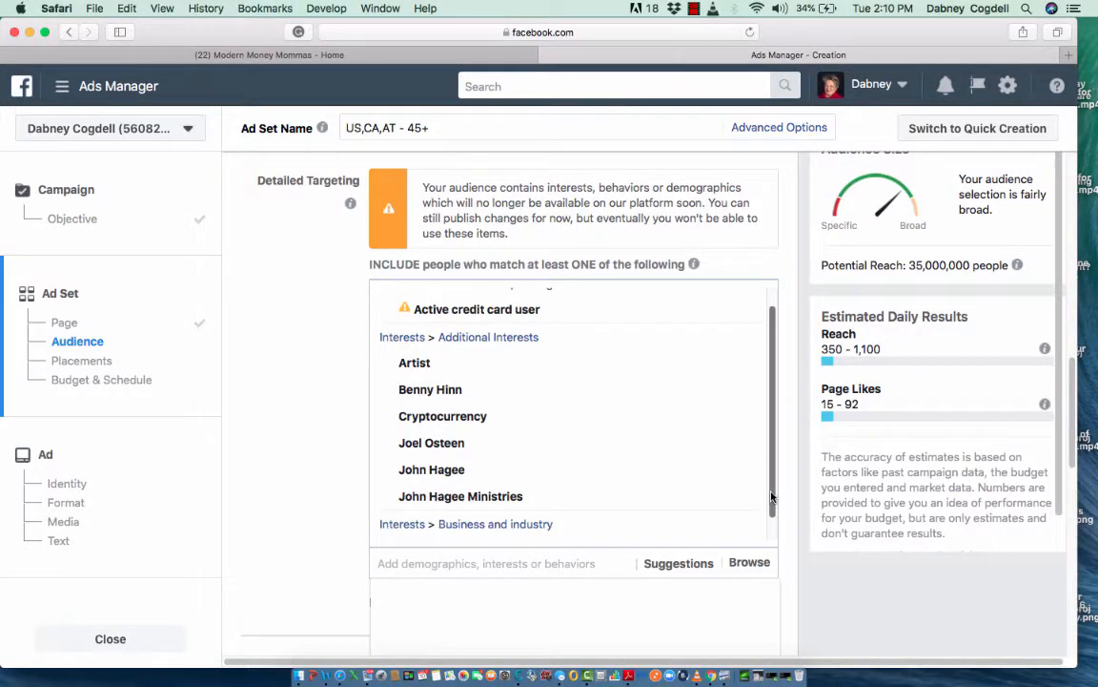
click(505, 562)
text(ART)
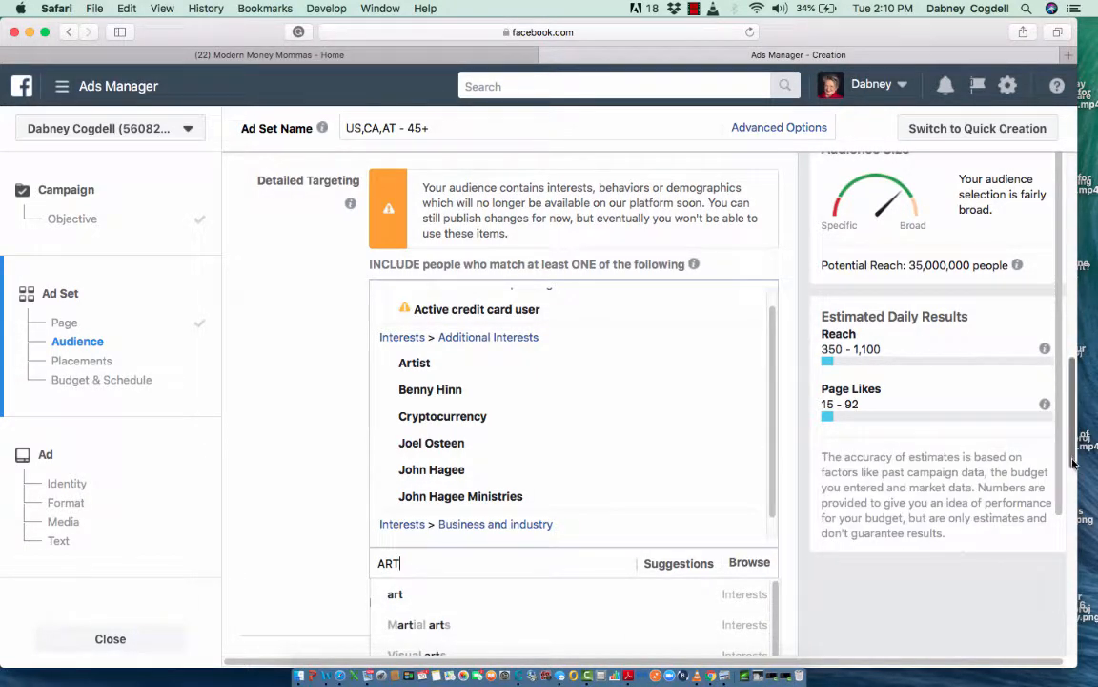
scroll(1075, 462, down, 5)
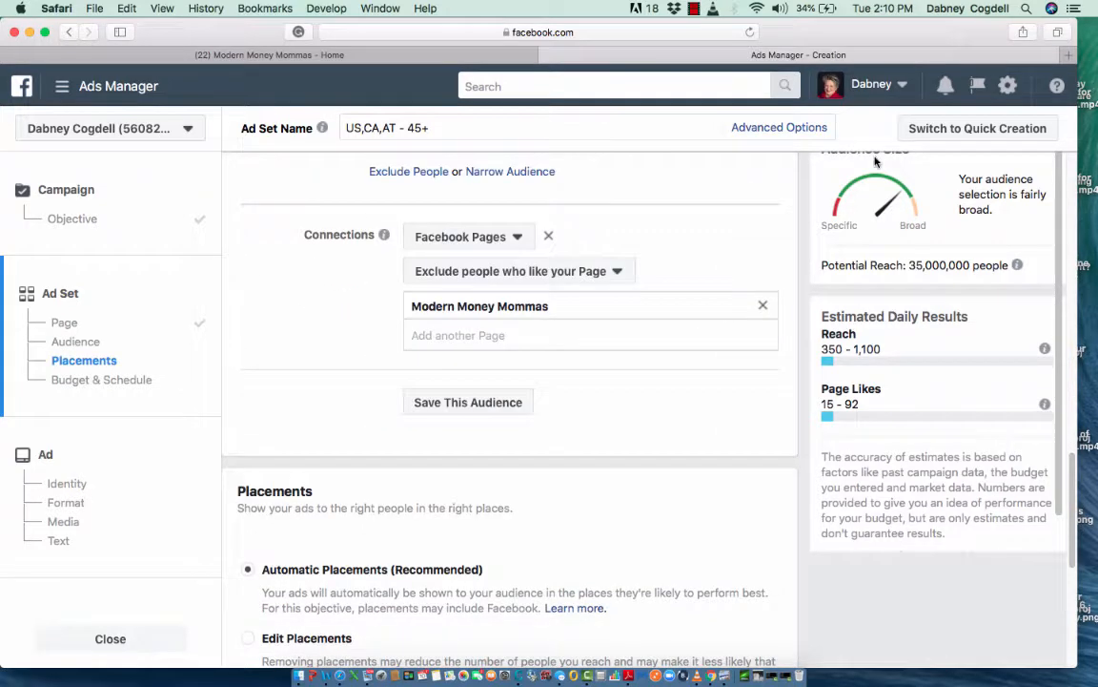
click(642, 333)
text(art)
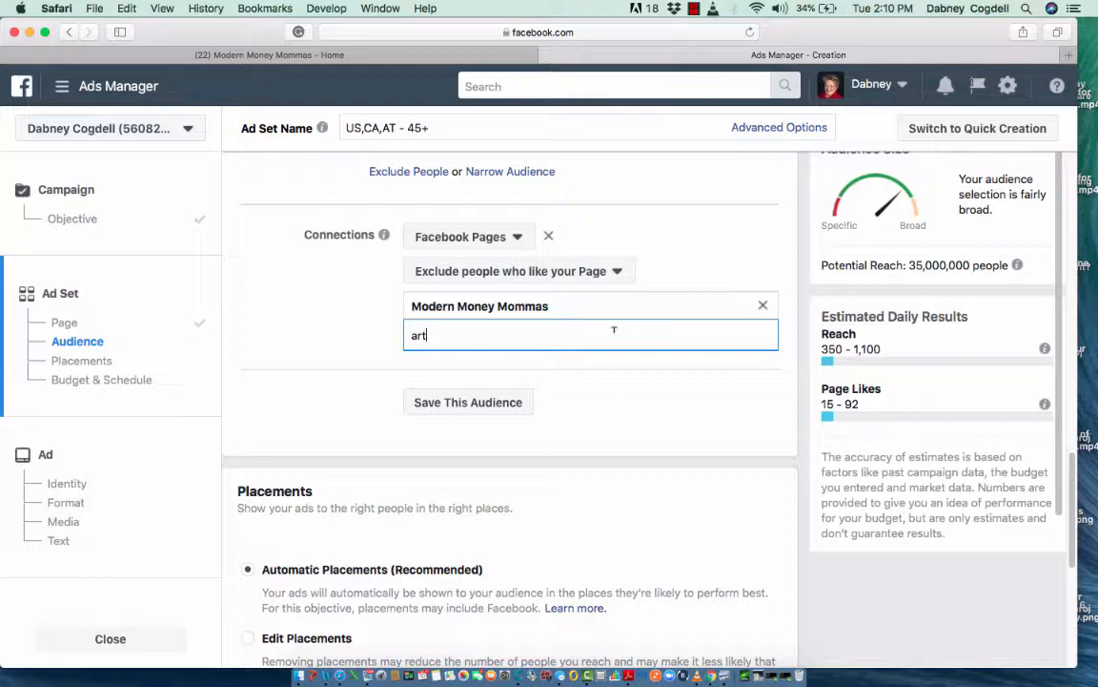
key(BackSpace)
key(BackSpace)
key(BackSpace)
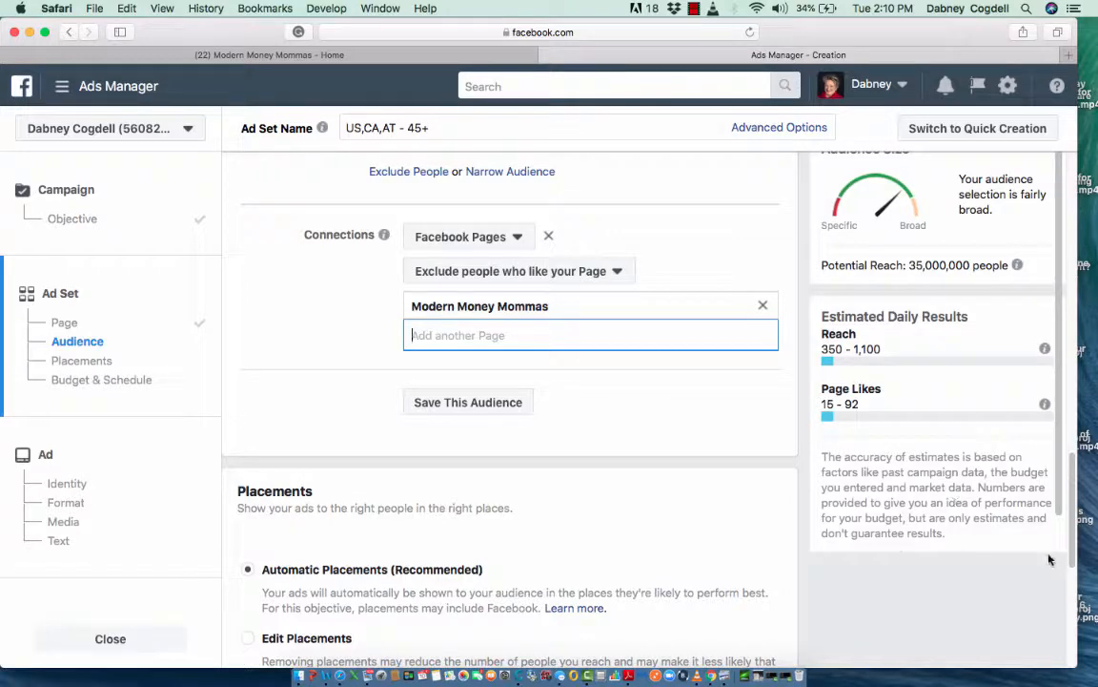
Step: Search the detailed targeting options for Art and add the interest Modern art
scroll(1083, 487, up, 5)
scroll(1083, 486, up, 1)
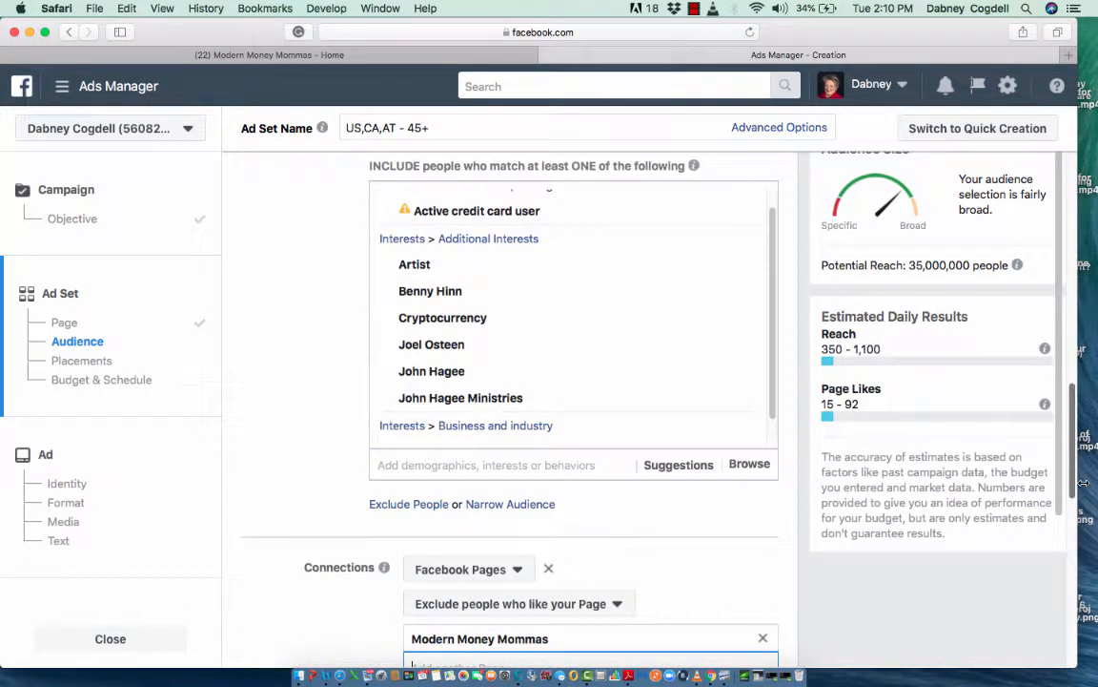
click(473, 464)
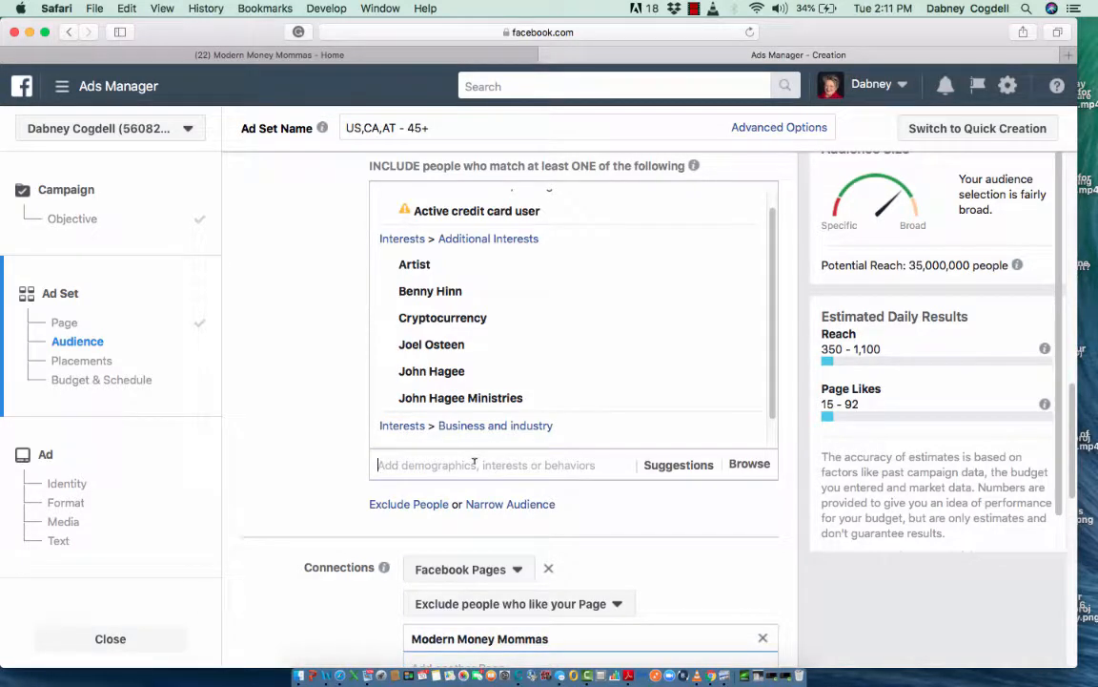
text(Art)
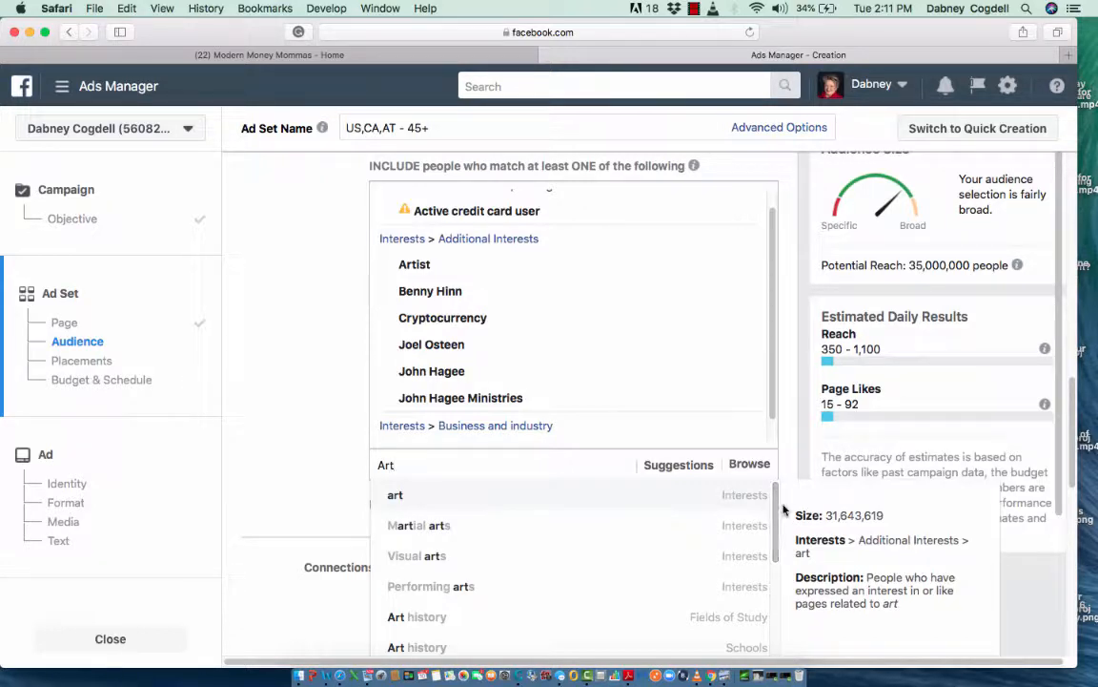
drag(772, 512, 774, 591)
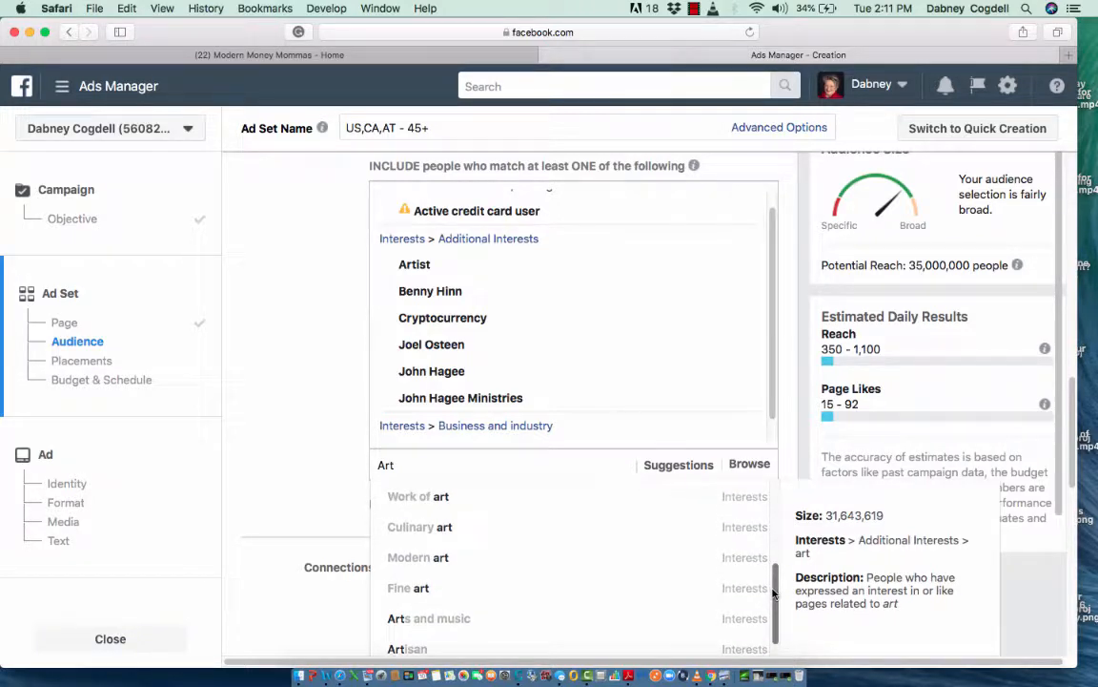
click(426, 561)
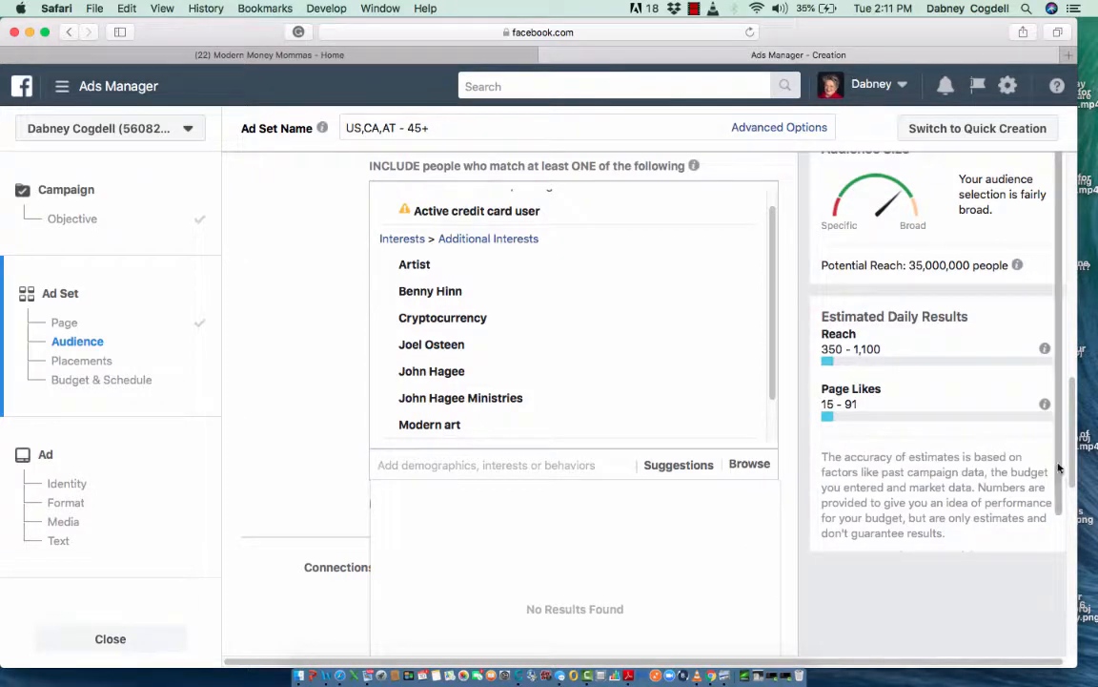
Step: Remove New Zealand, Austria and Canada from the audience's included locations and collapse the location map
scroll(1073, 461, down, 3)
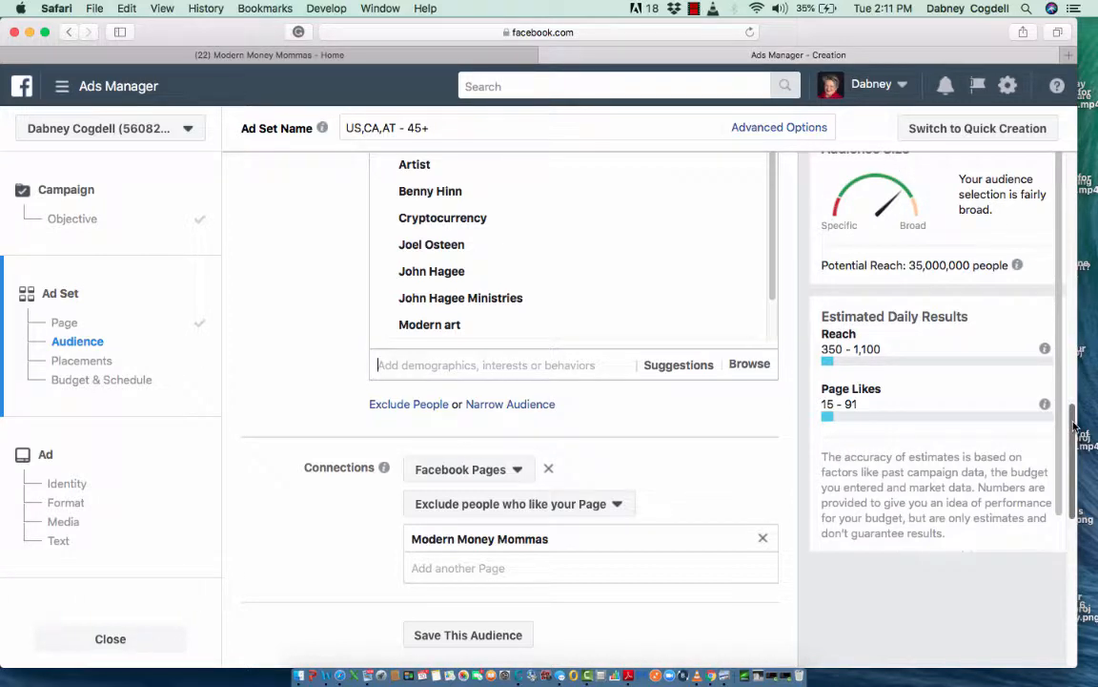
drag(1075, 426, 1075, 437)
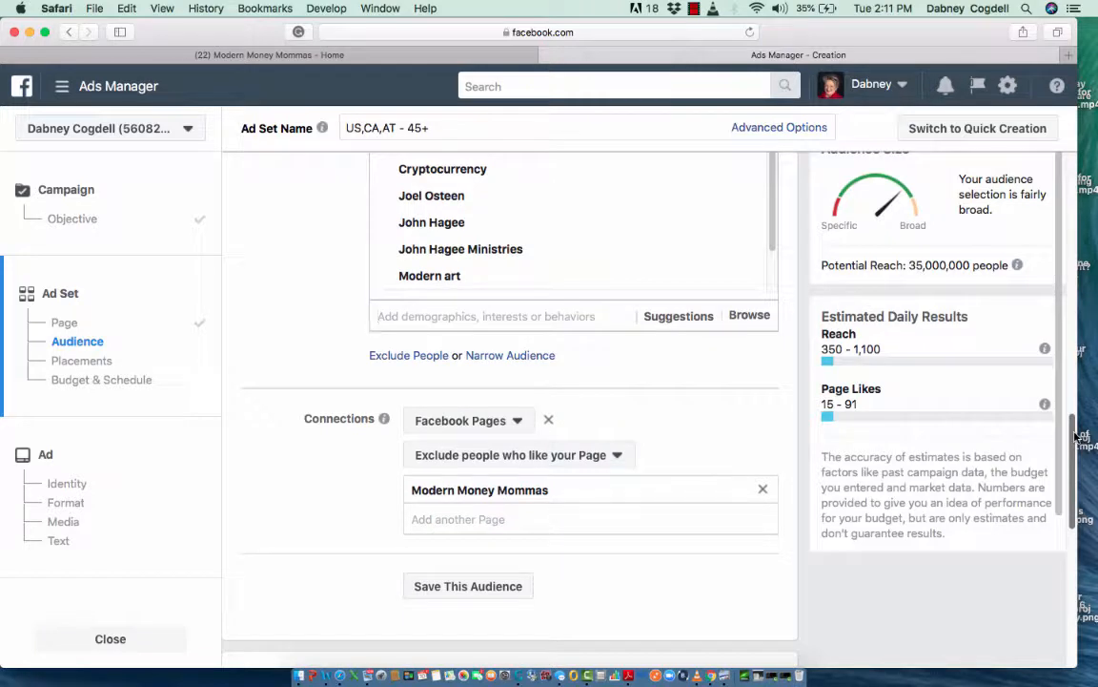
drag(1074, 437, 1060, 221)
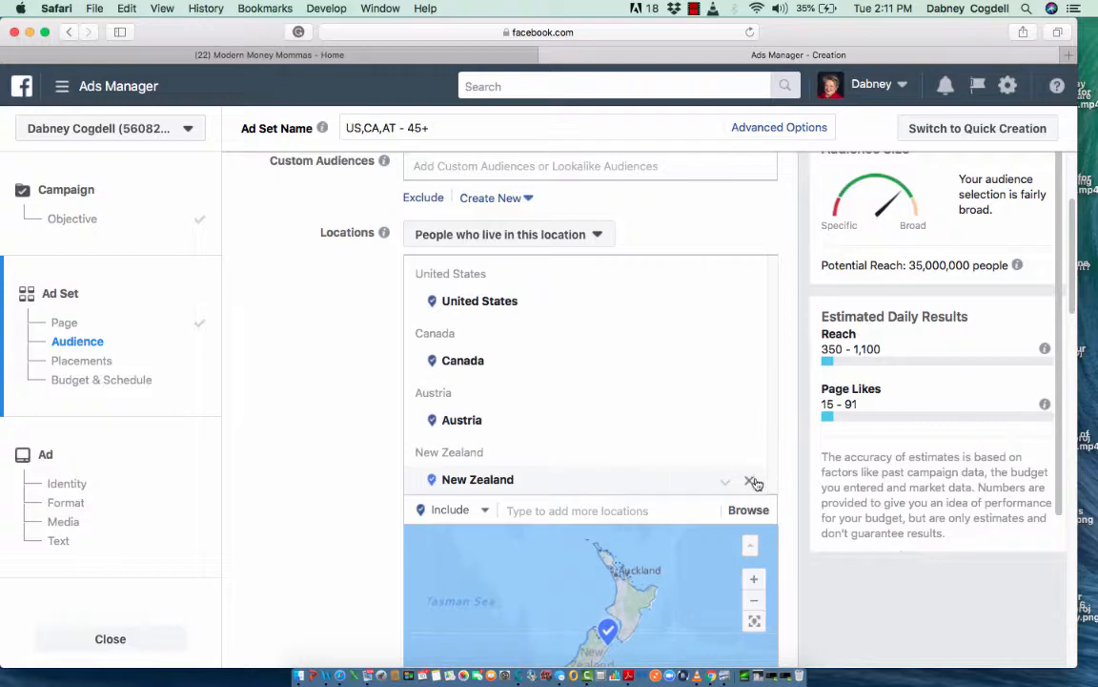
click(750, 484)
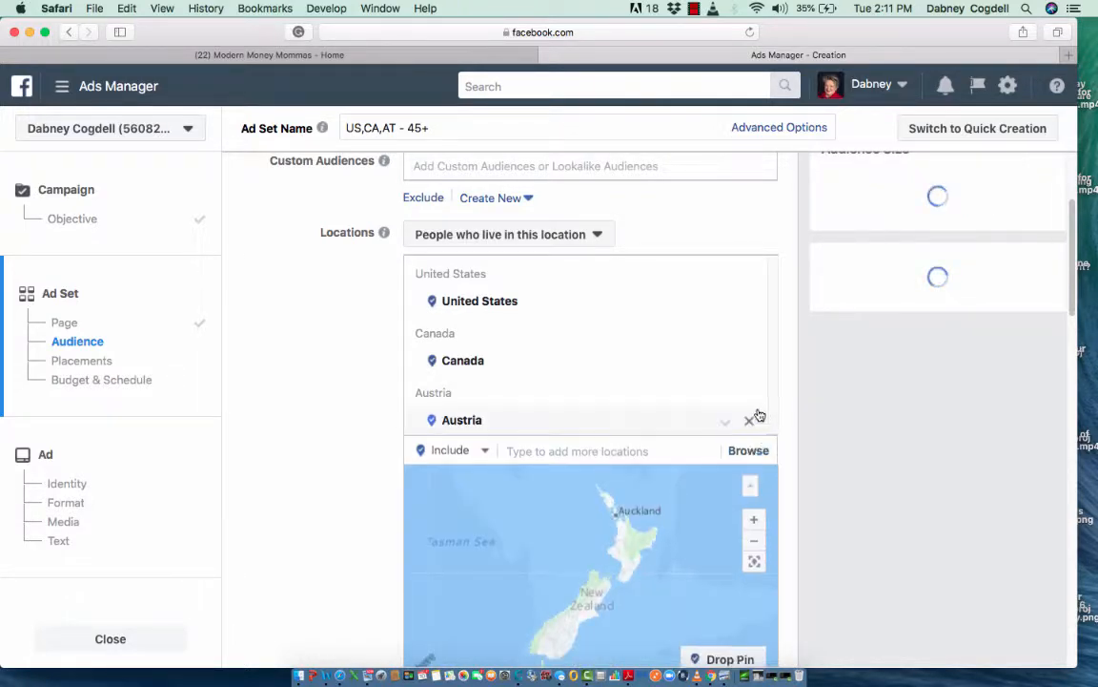
click(751, 421)
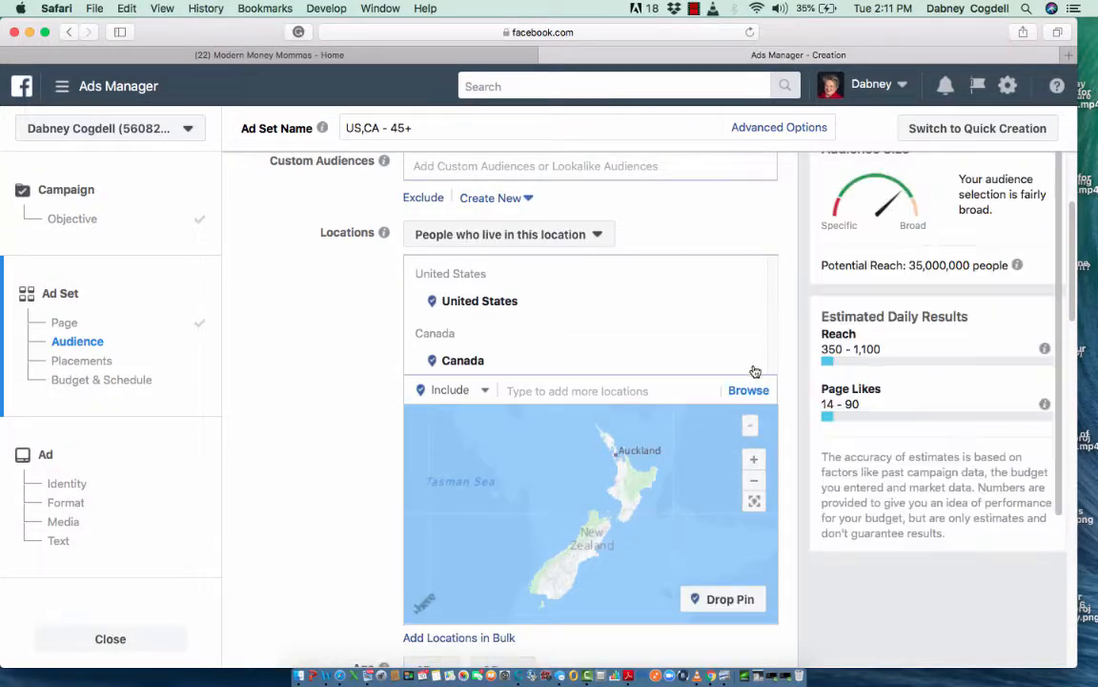
click(749, 364)
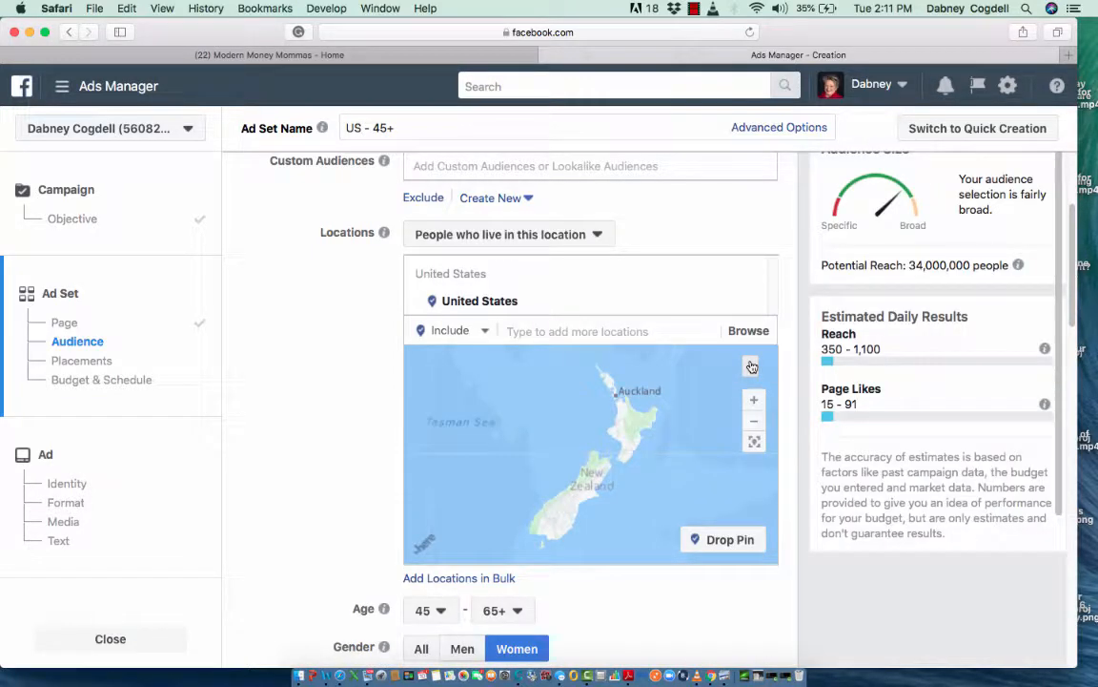
click(751, 367)
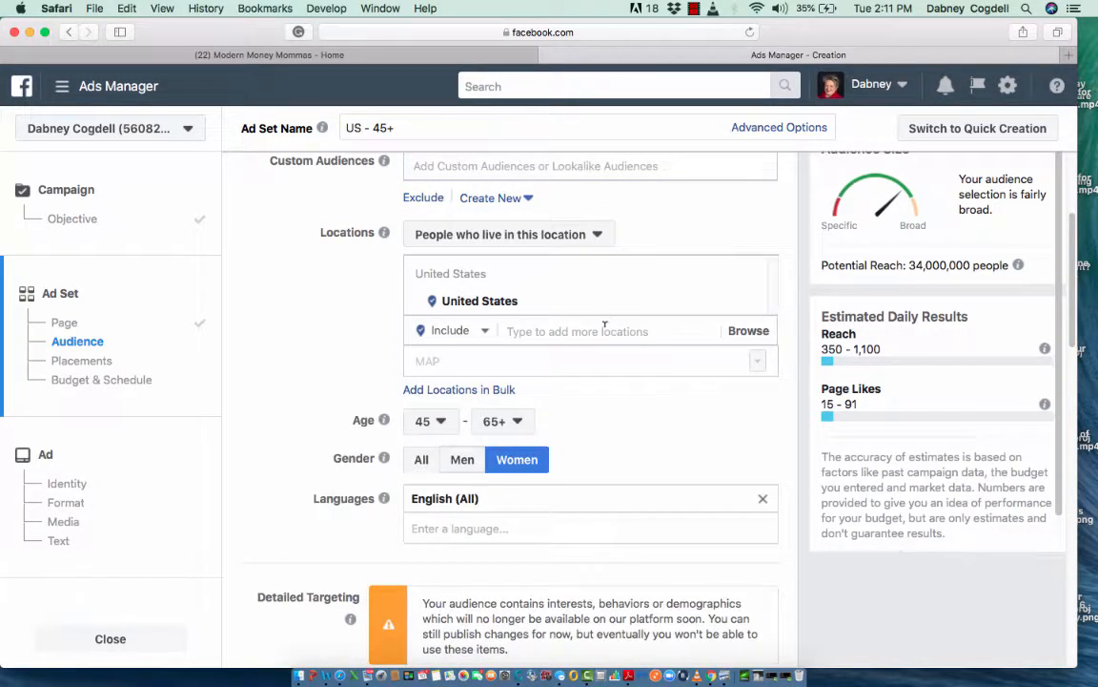
Step: Narrow the audience location to the state of New Jersey, United States
click(605, 326)
text(ne)
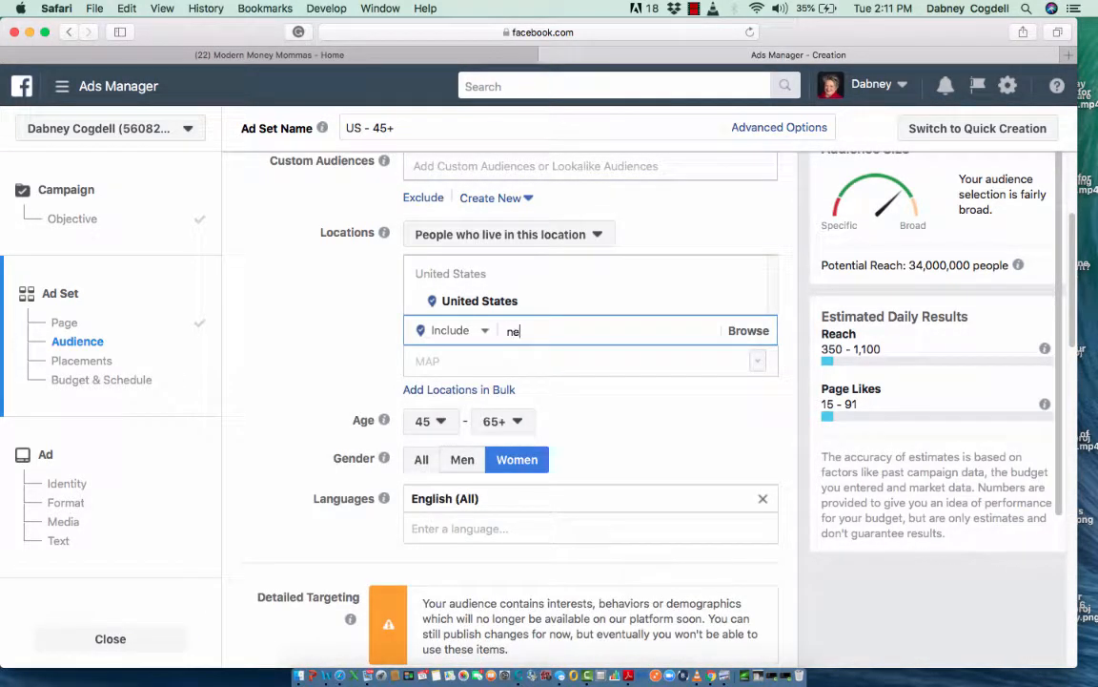
text(w jersey)
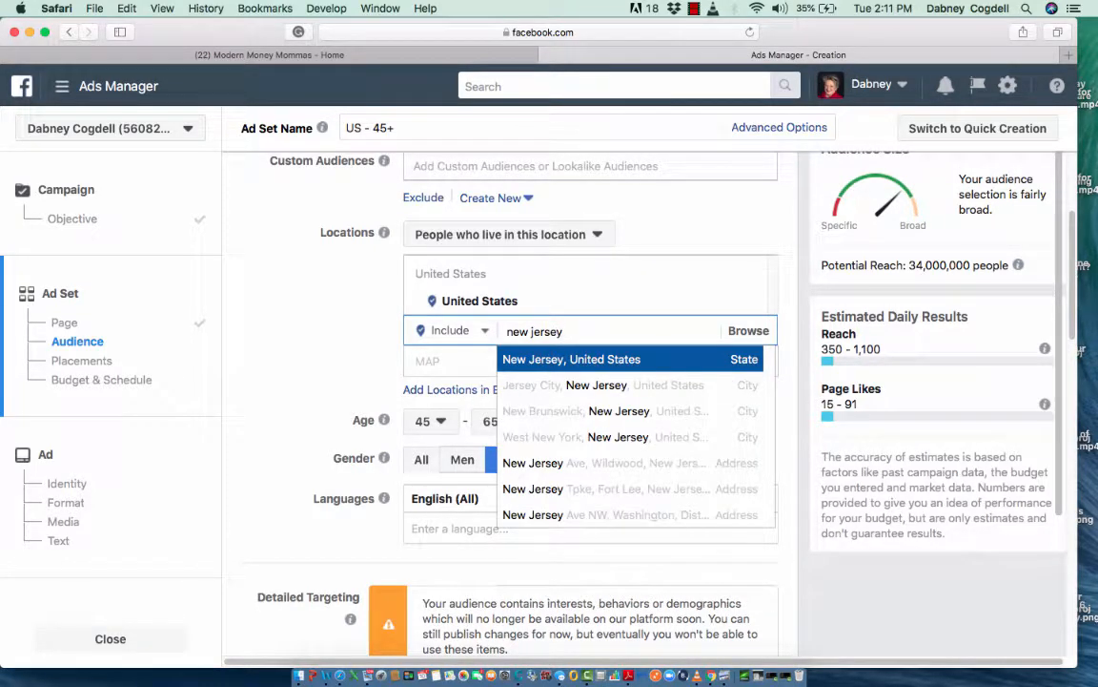
click(599, 359)
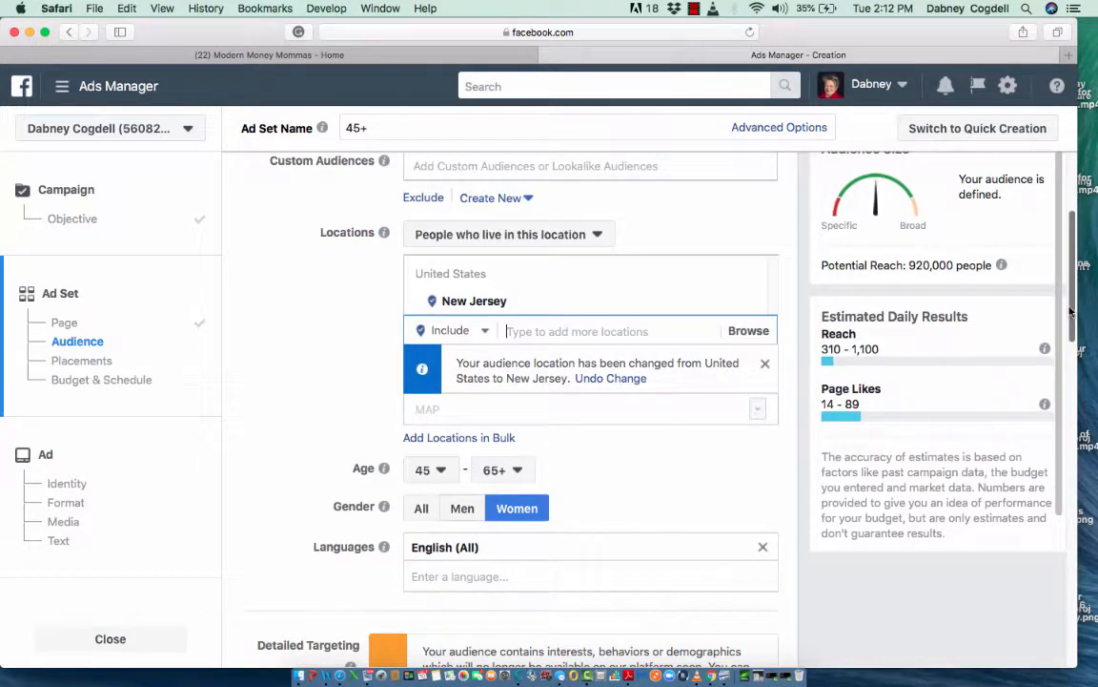
Step: Remove Cryptocurrency from the included detailed targeting interests
scroll(560, 501, down, 8)
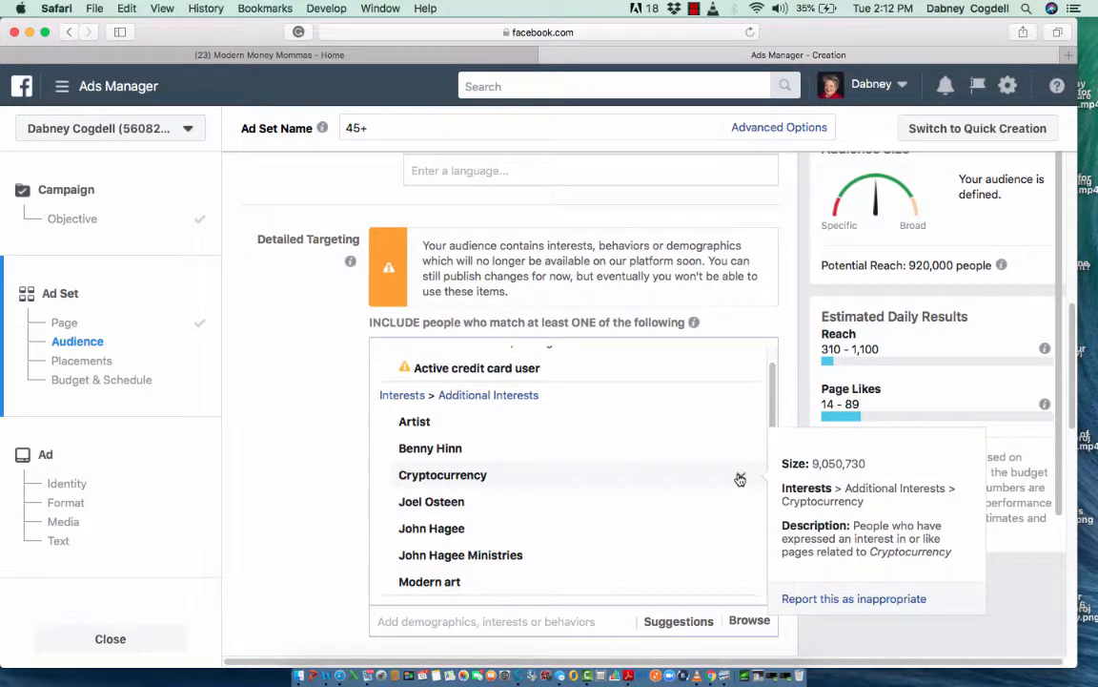
click(740, 479)
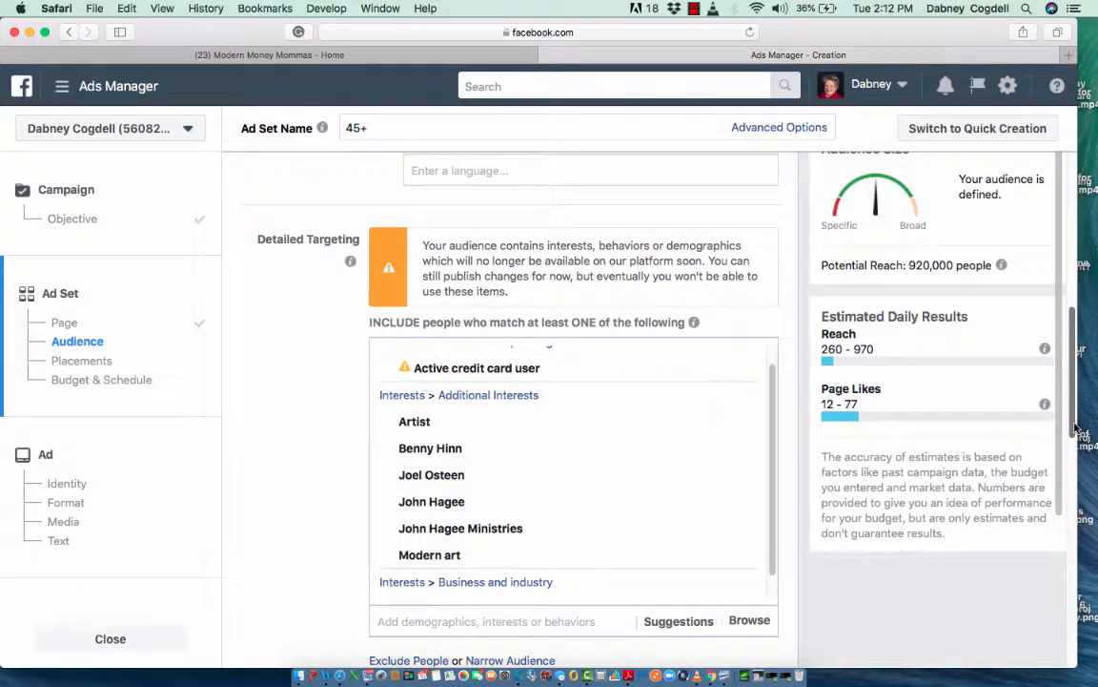
Step: Switch the ad set from automatic placements to Edit Placements
scroll(1075, 429, down, 8)
scroll(1087, 435, up, 4)
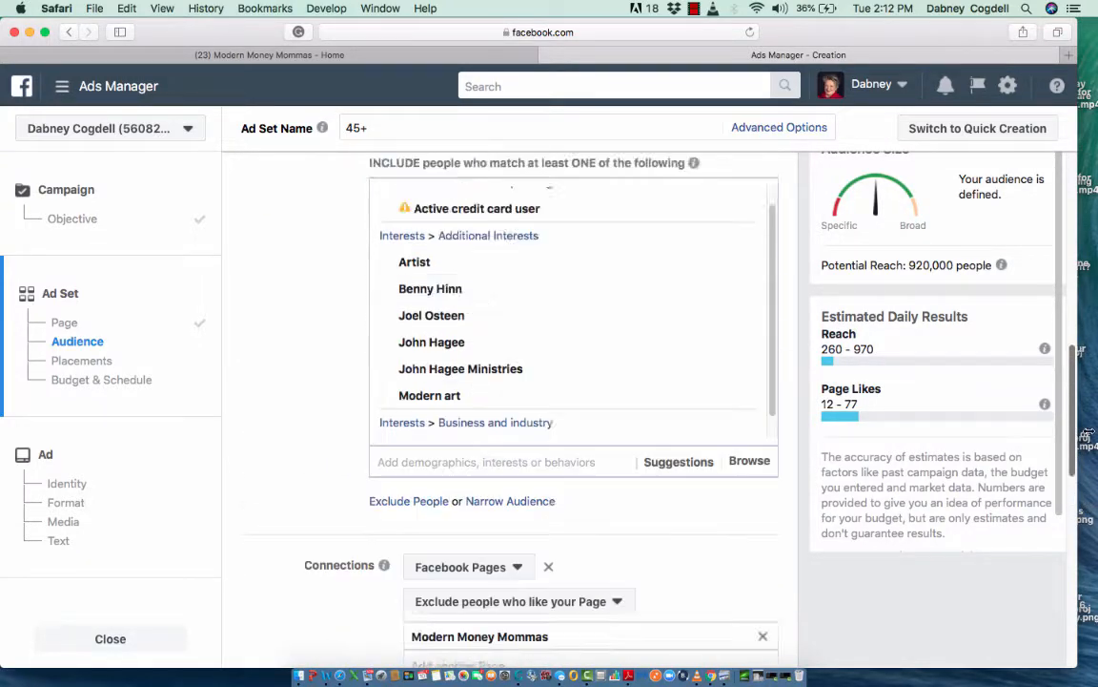
scroll(1087, 435, up, 6)
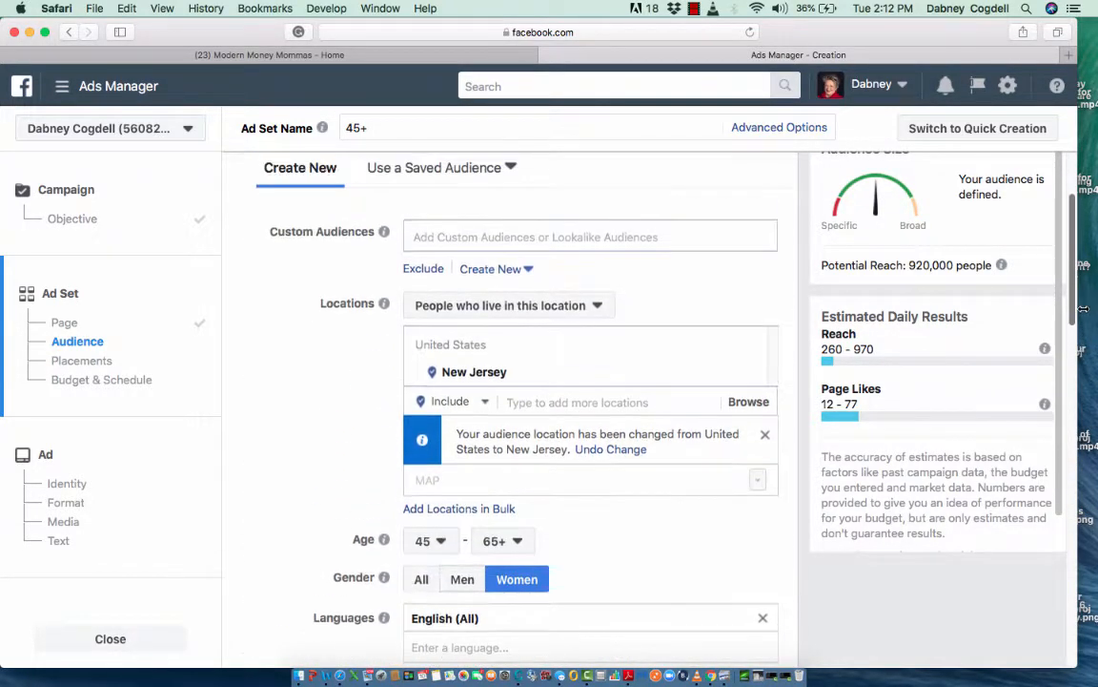
scroll(1083, 308, down, 10)
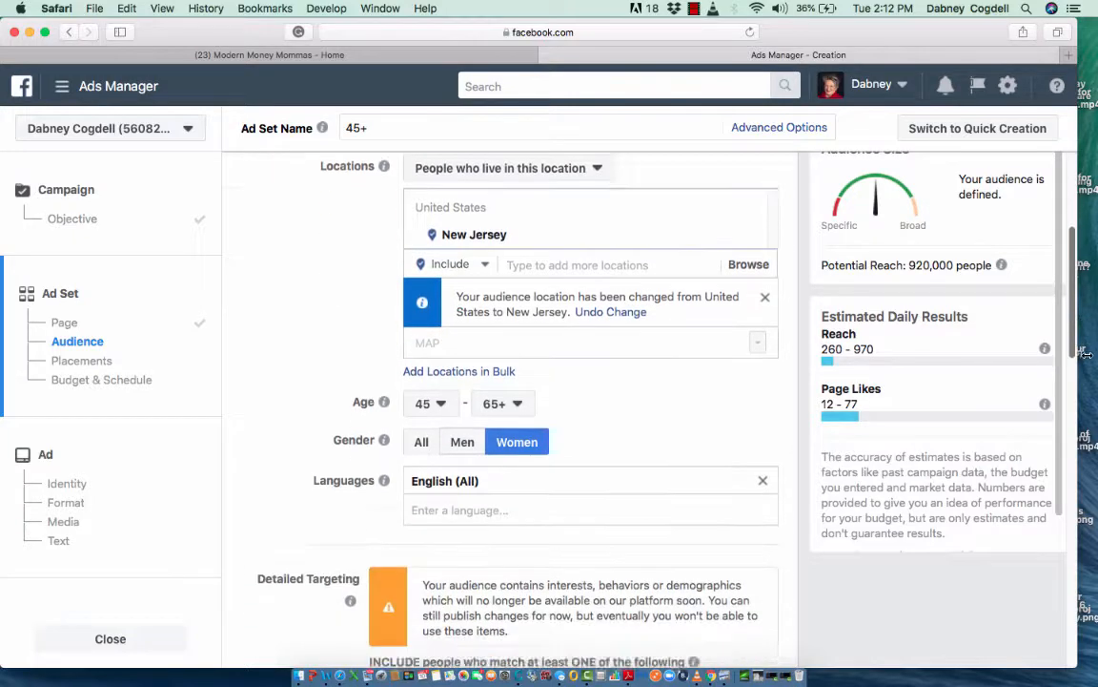
scroll(1085, 487, down, 2)
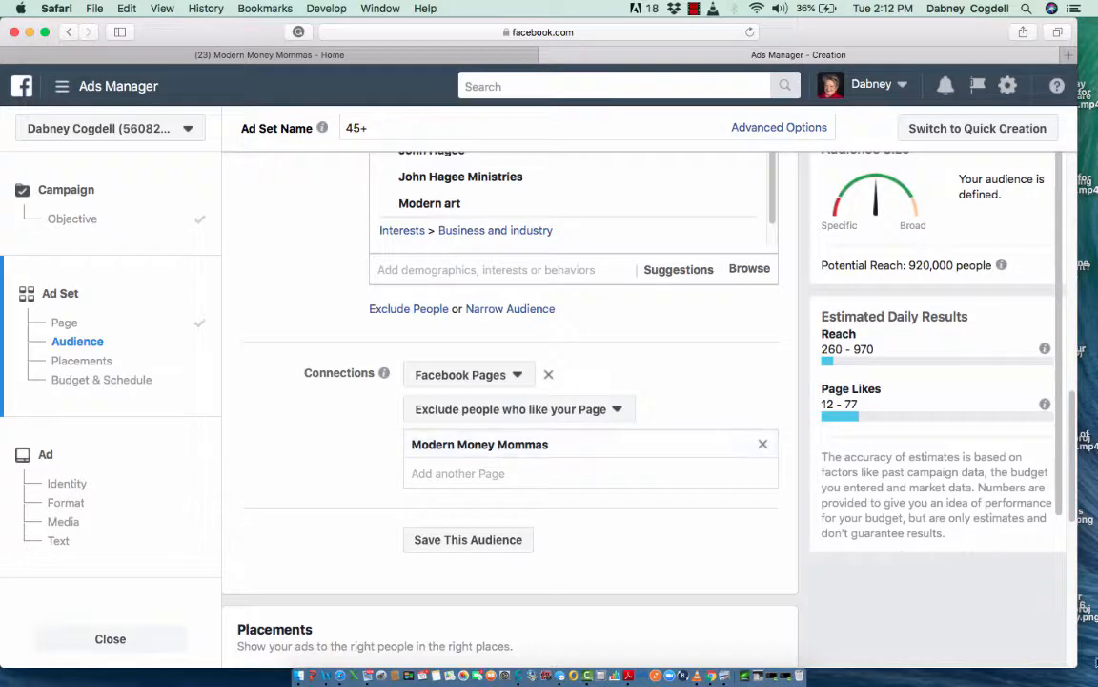
drag(1075, 513, 1074, 625)
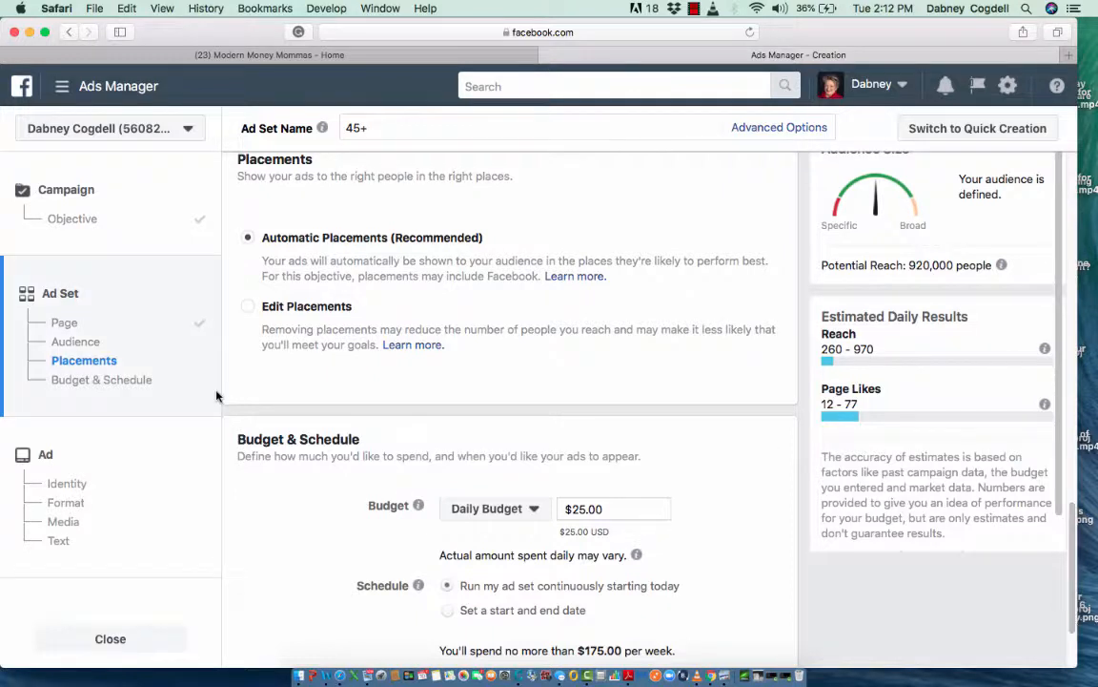
click(250, 307)
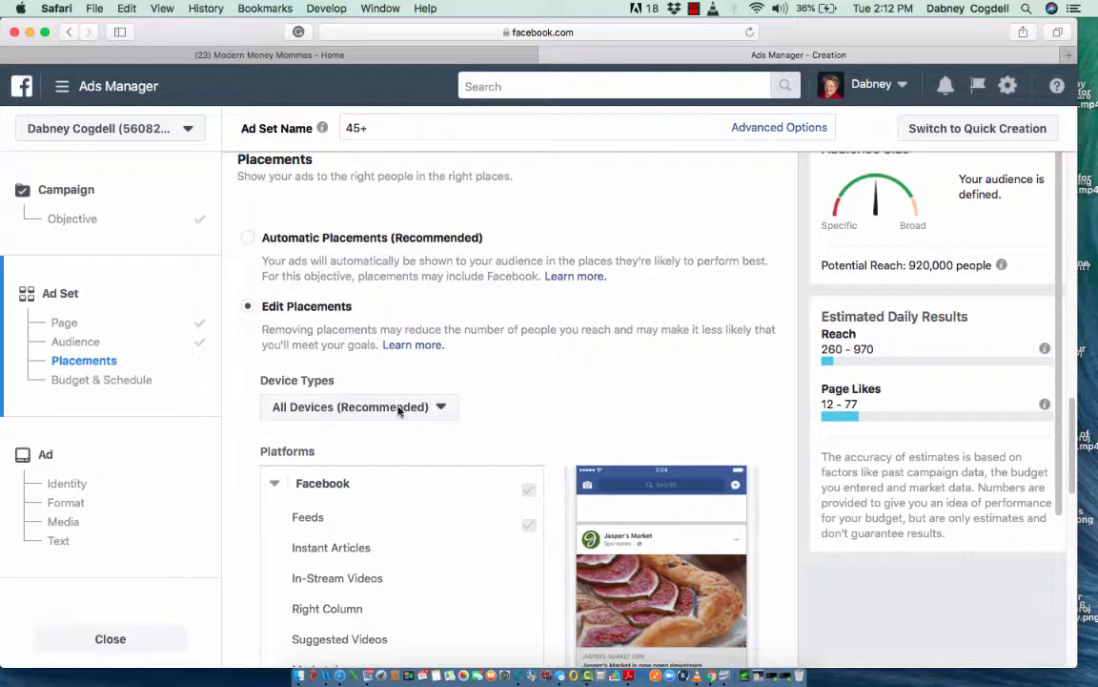
Step: Exclude Mobile from the placement device types so that only Desktop is targeted
click(441, 407)
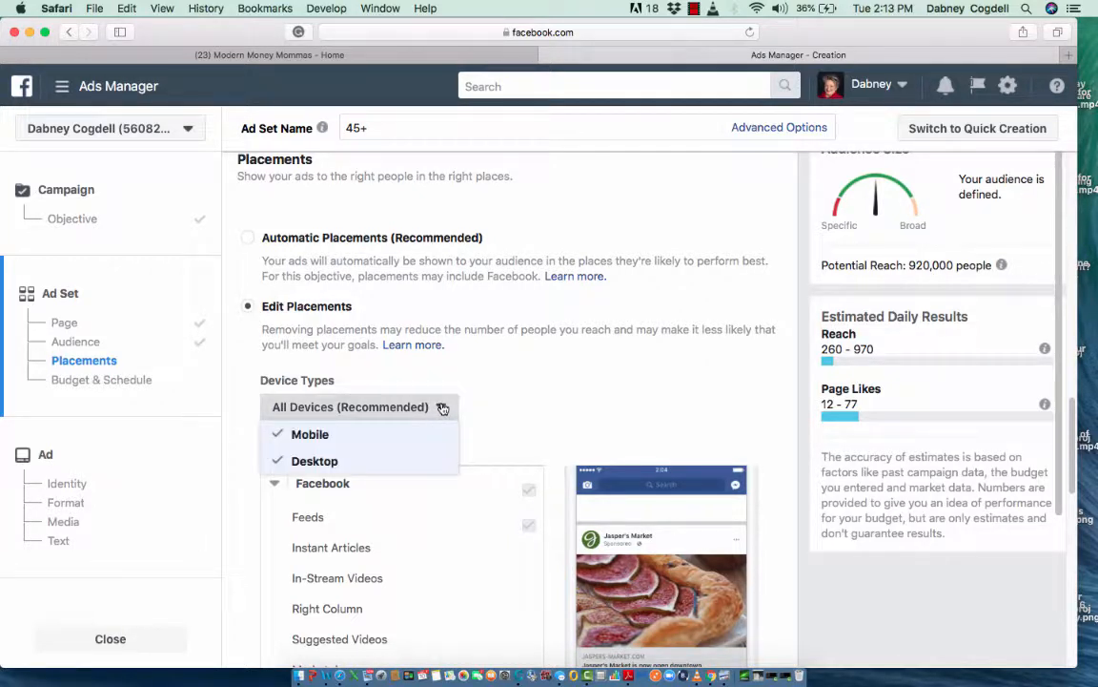
click(303, 434)
click(384, 434)
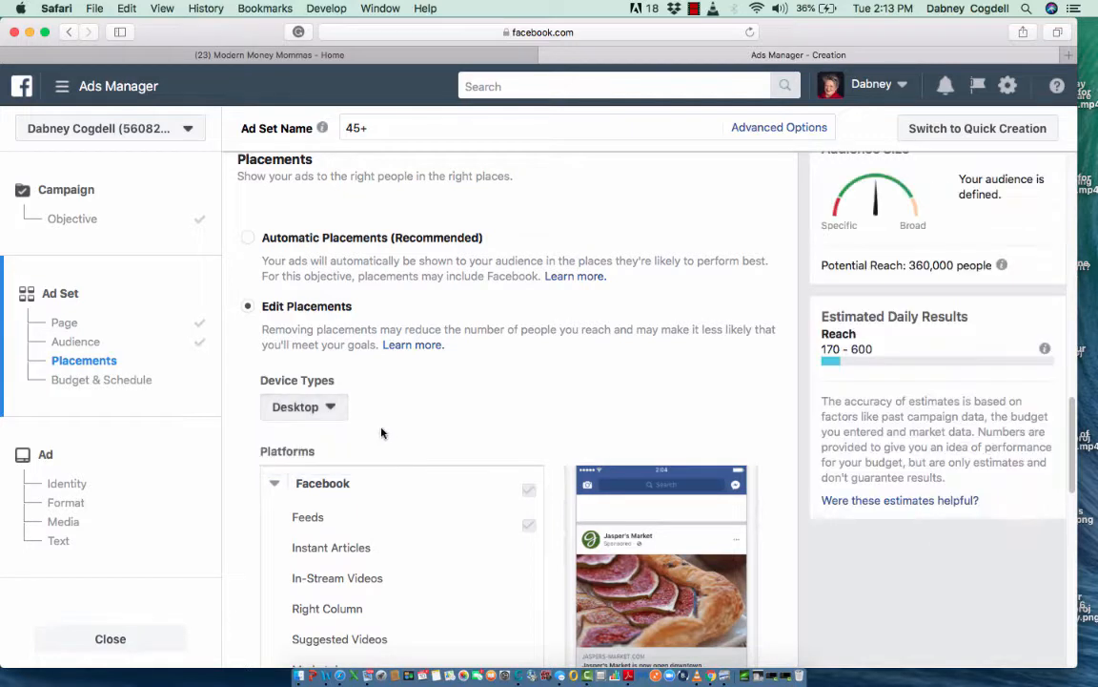
Step: Set the placement device types to Mobile only, with Desktop excluded
click(325, 408)
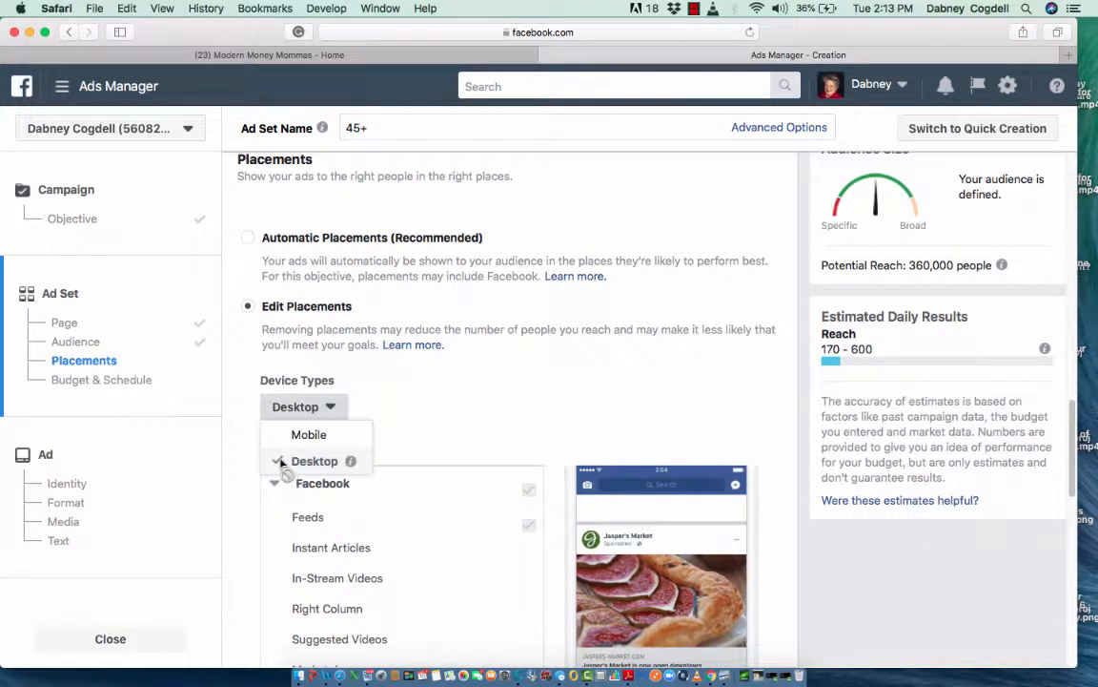
click(309, 436)
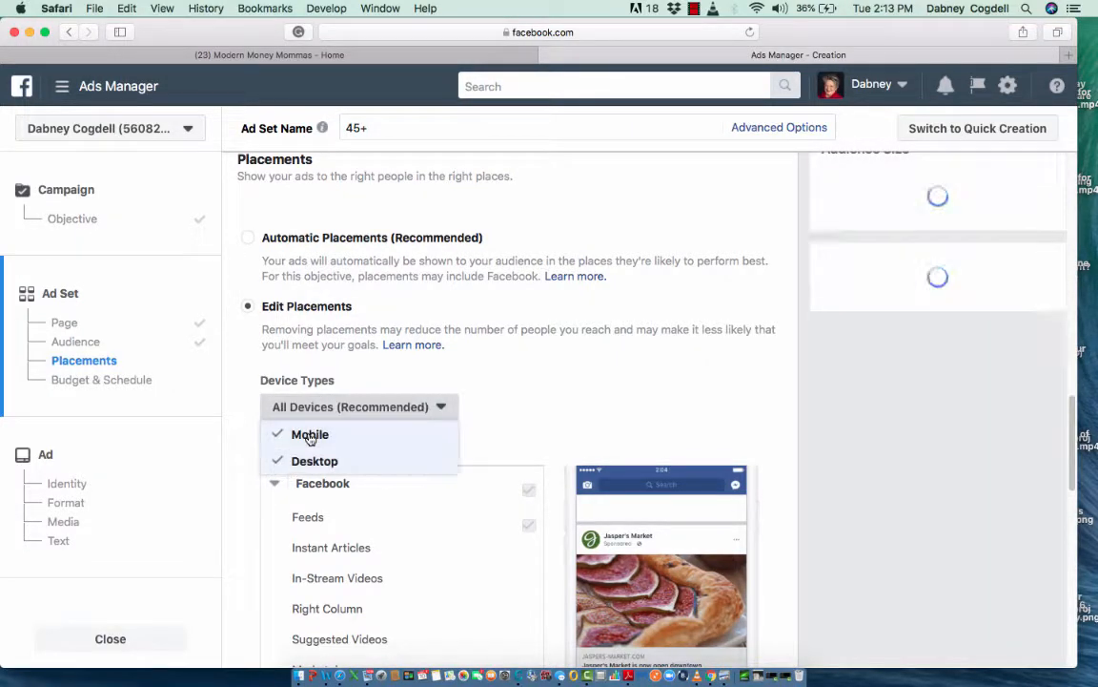
click(282, 465)
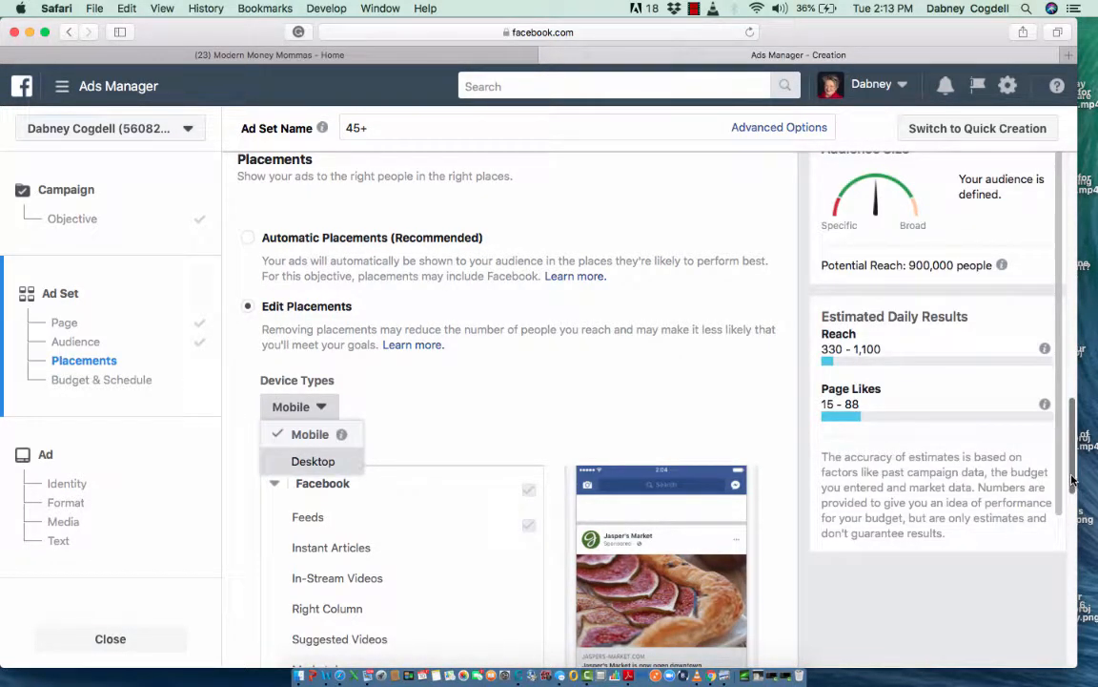
Step: Set the ad set's daily budget to $5.00
drag(1072, 482, 1072, 493)
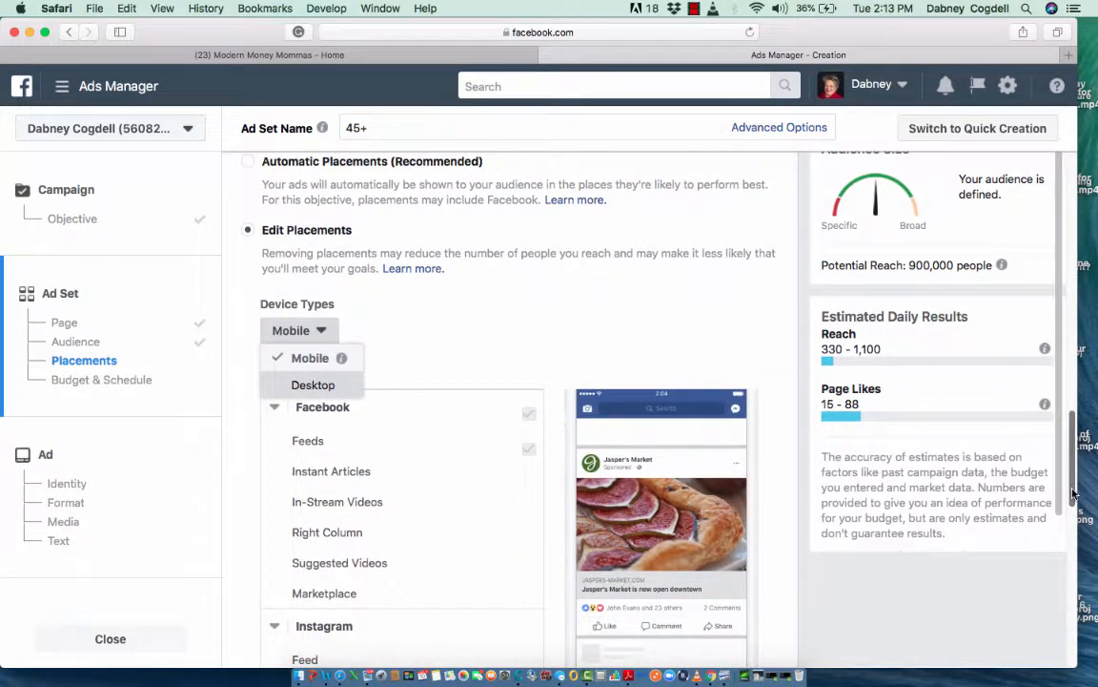
scroll(1072, 493, down, 1)
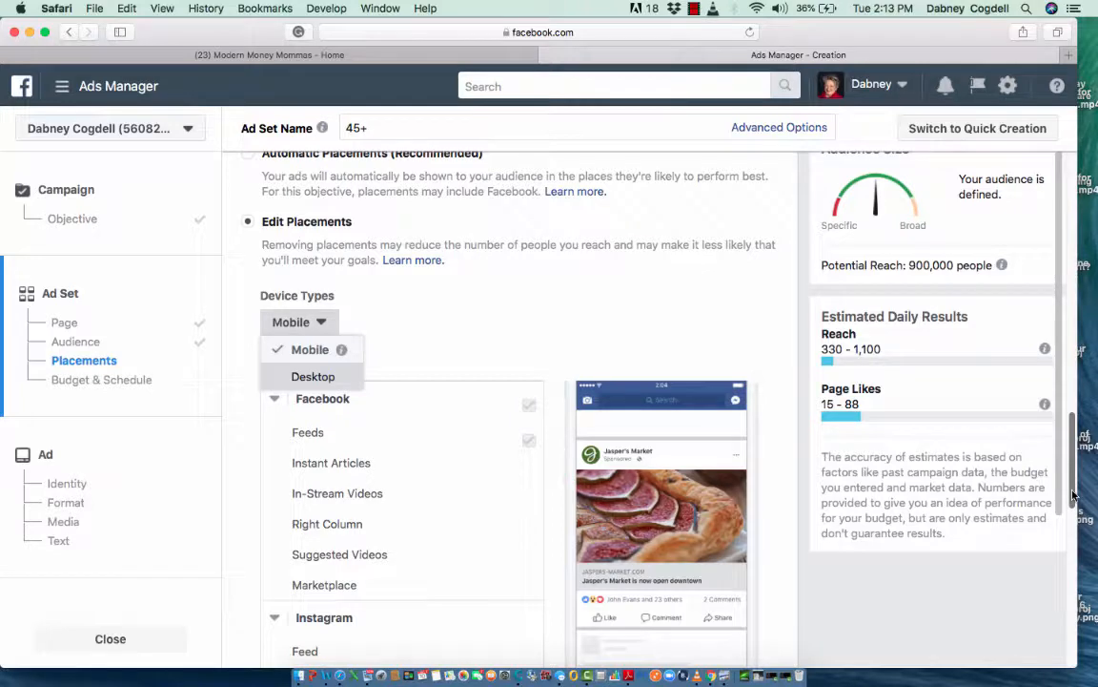
drag(1072, 493, 1074, 641)
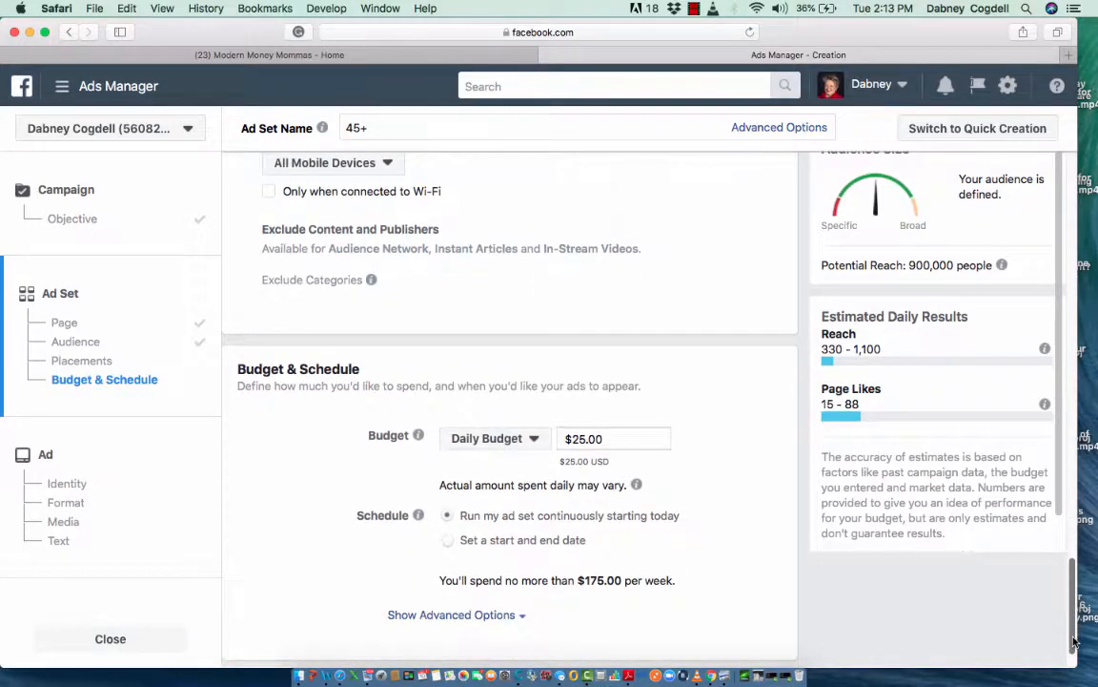
click(615, 438)
key(BackSpace)
key(BackSpace)
key(BackSpace)
key(BackSpace)
key(BackSpace)
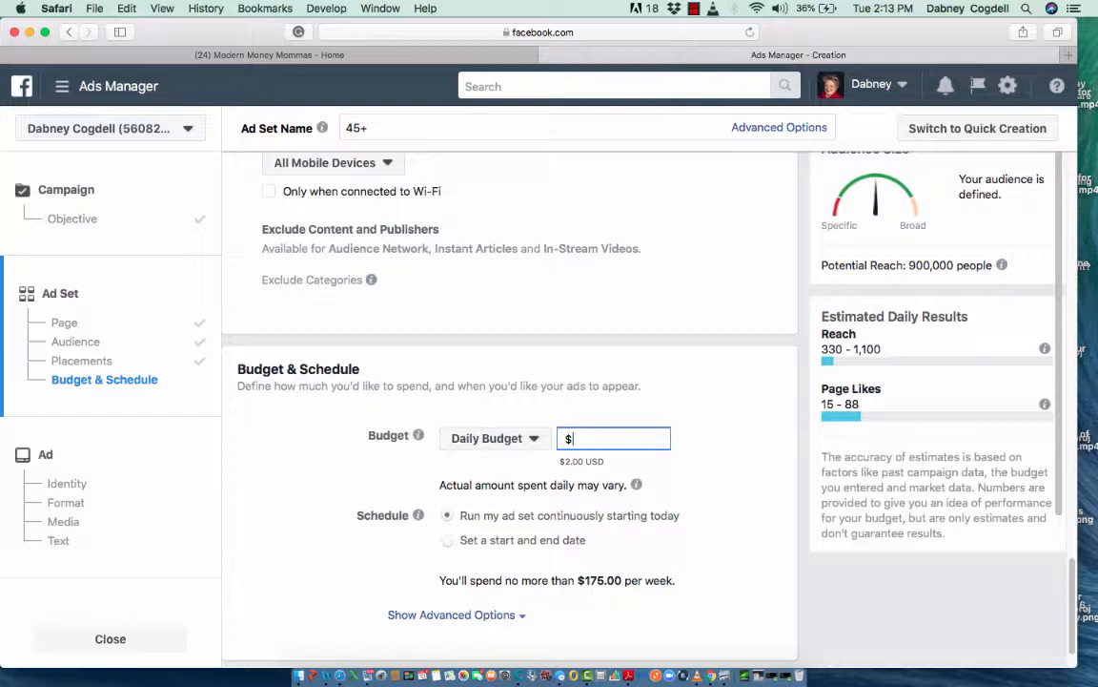
text(5.00)
Step: Switch the ad set's schedule from running continuously to having a start and end date
scroll(1071, 576, down, 2)
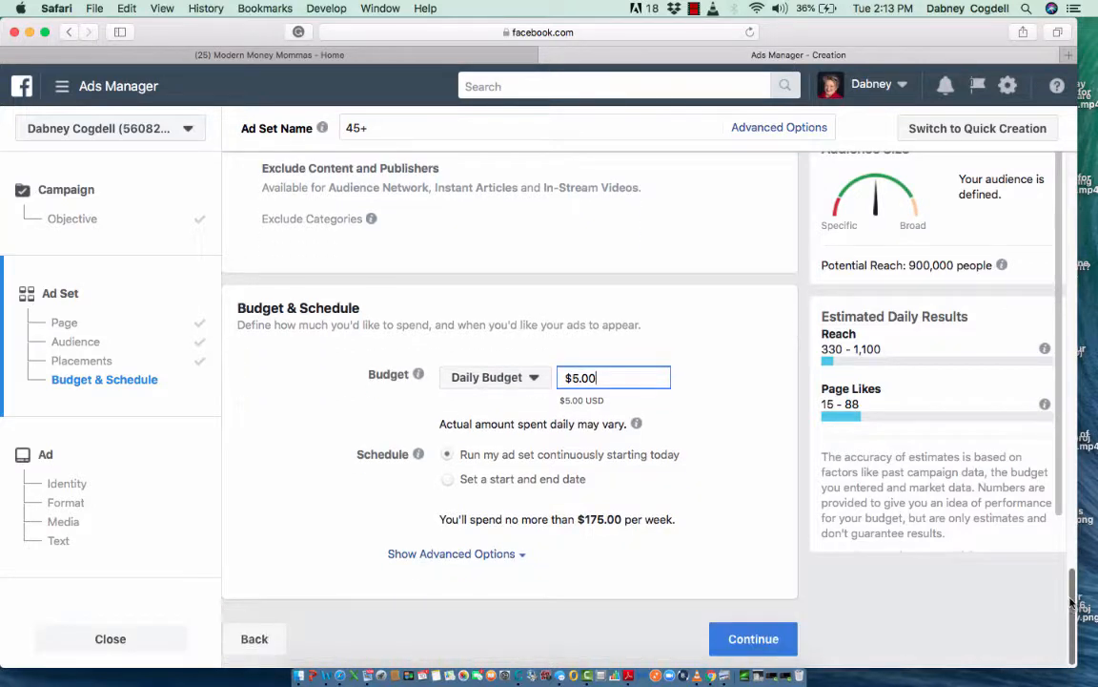
click(448, 480)
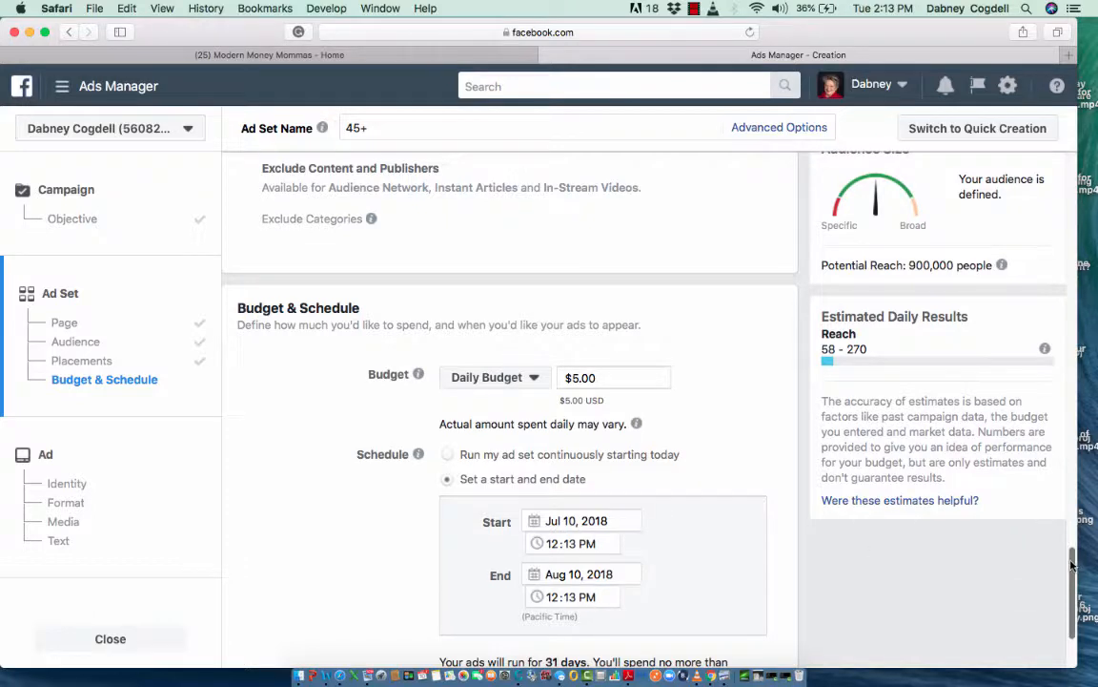
scroll(1073, 632, down, 3)
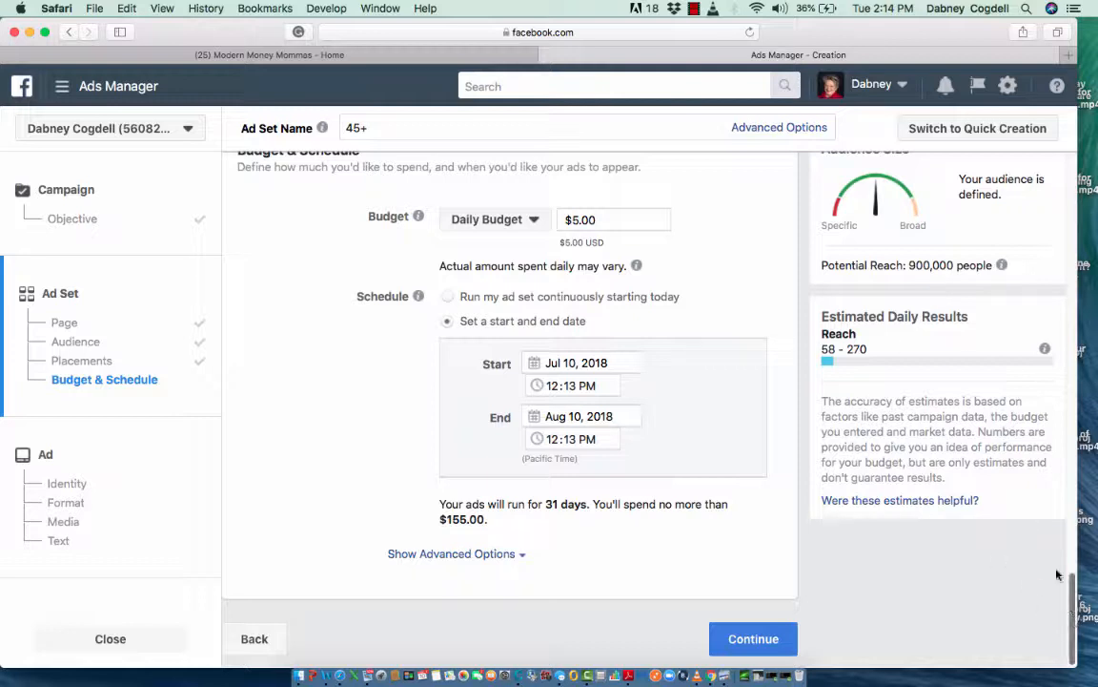
Step: Replace New Jersey with the country United States as the audience's targeted location
drag(1074, 625, 1061, 222)
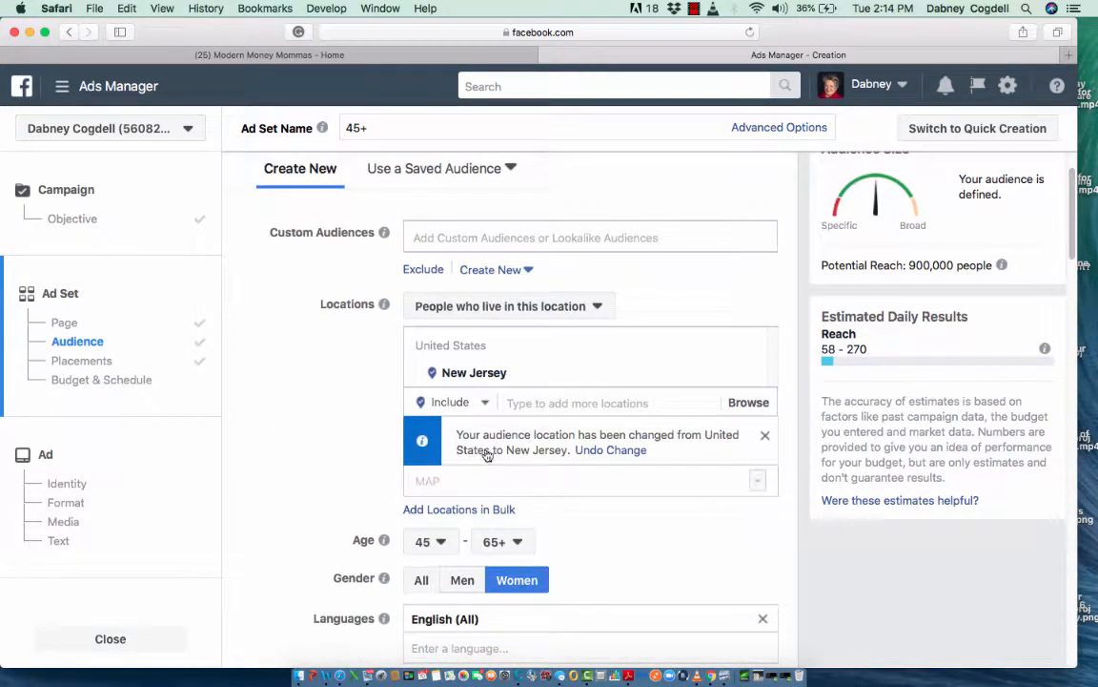
mouse_move(767, 372)
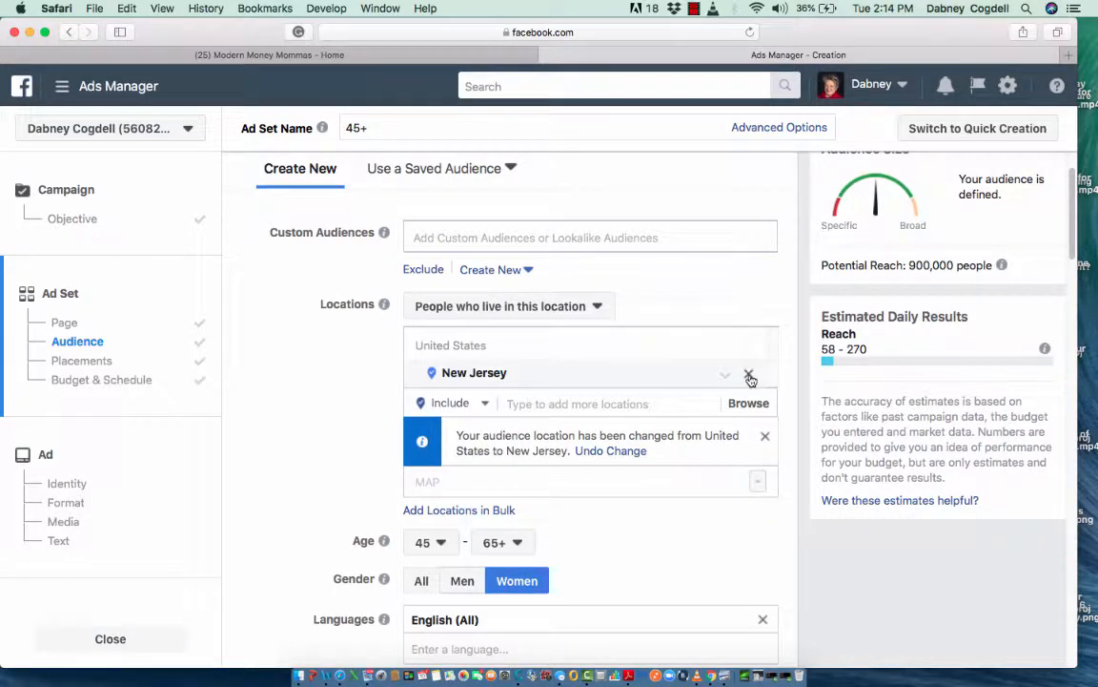
click(749, 375)
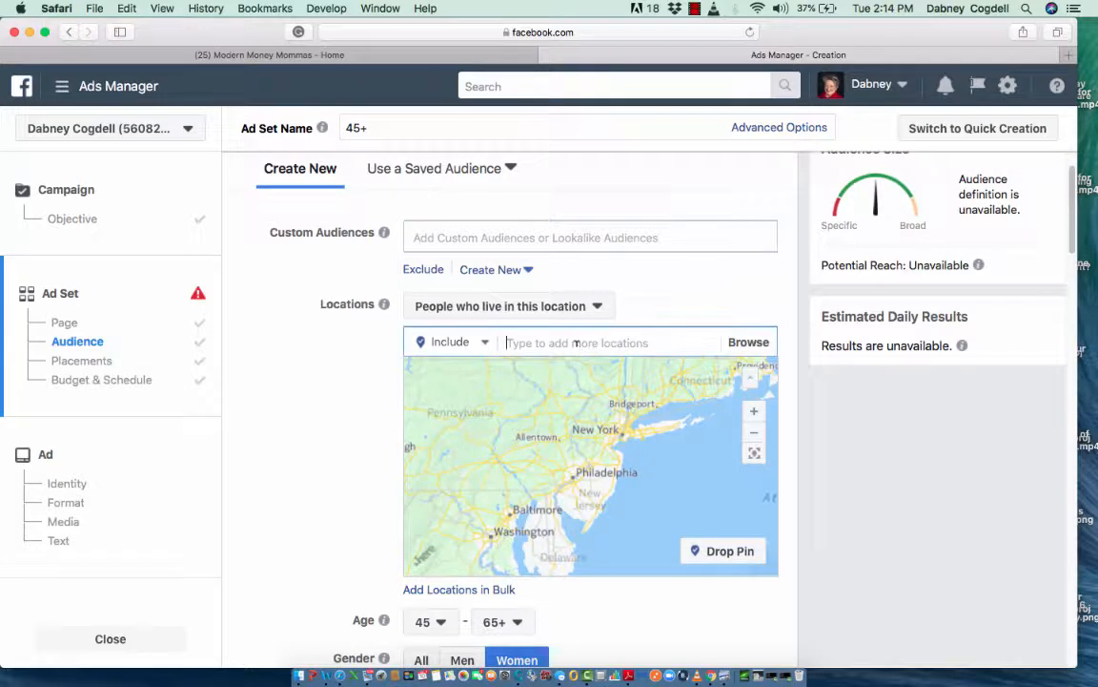
text(uniste)
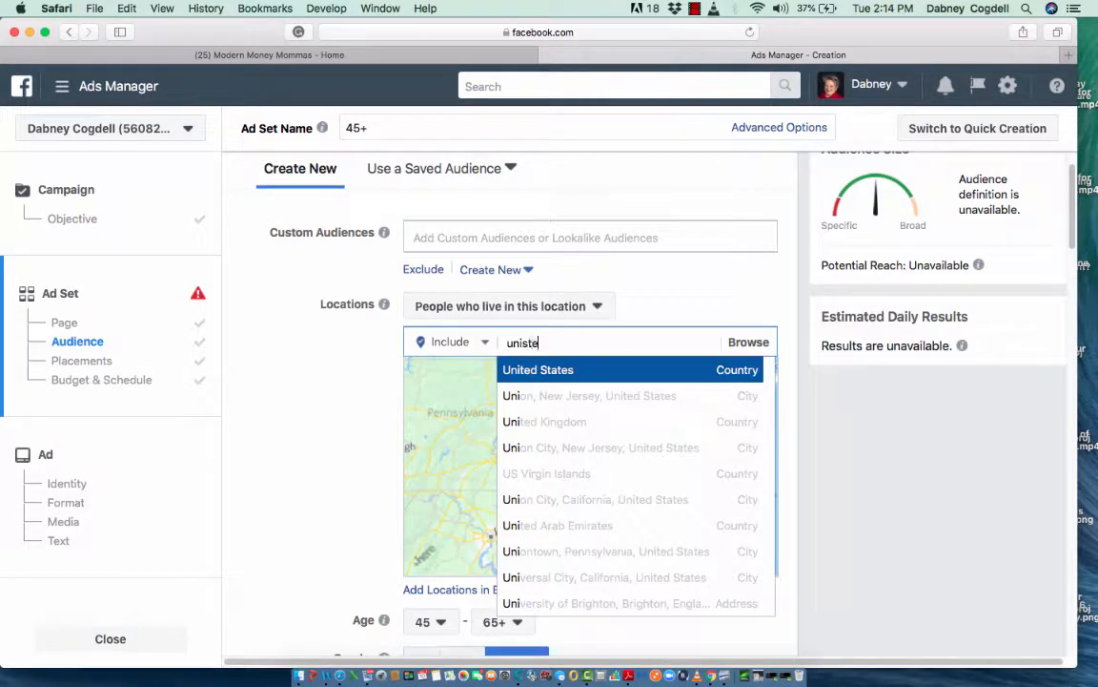
key(BackSpace)
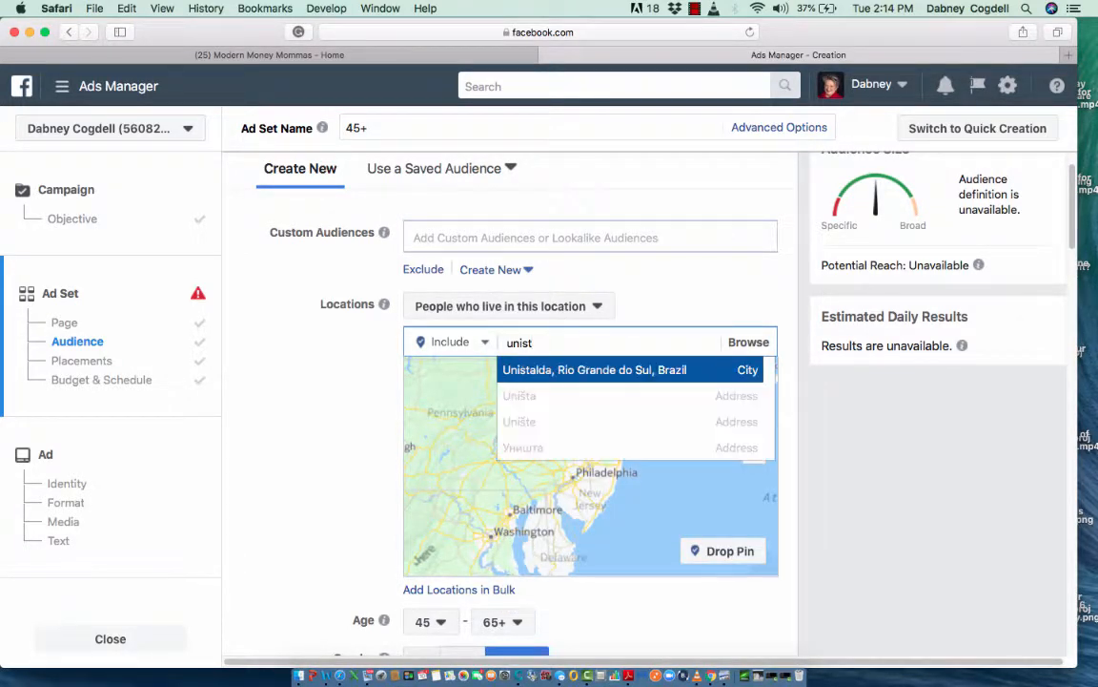
key(BackSpace)
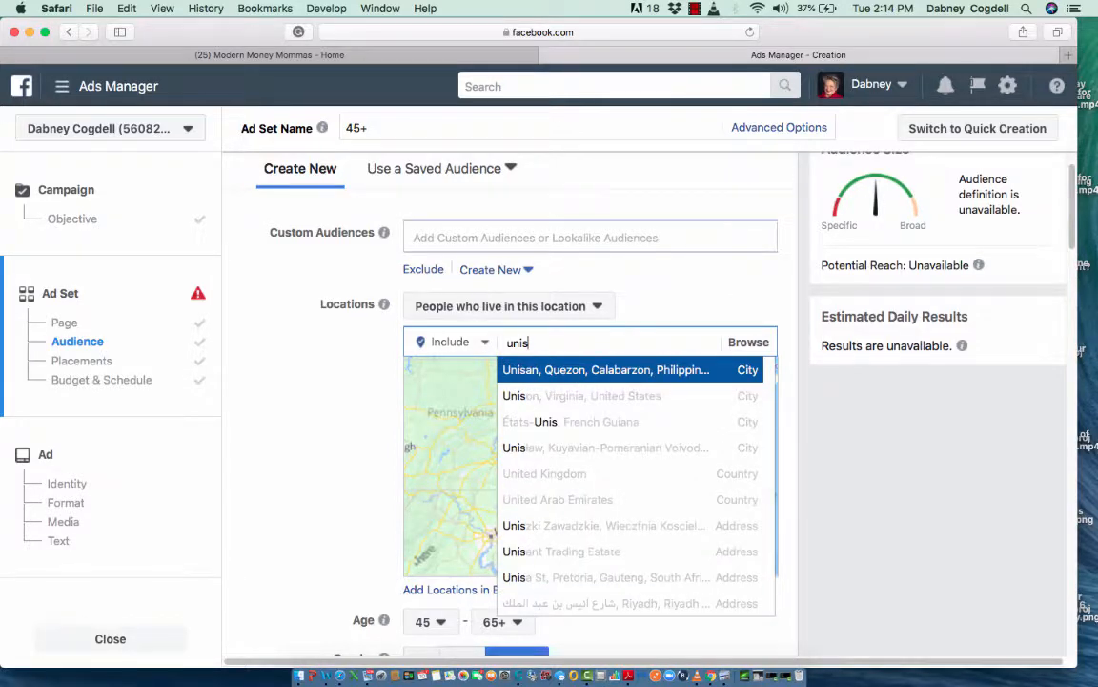
key(BackSpace)
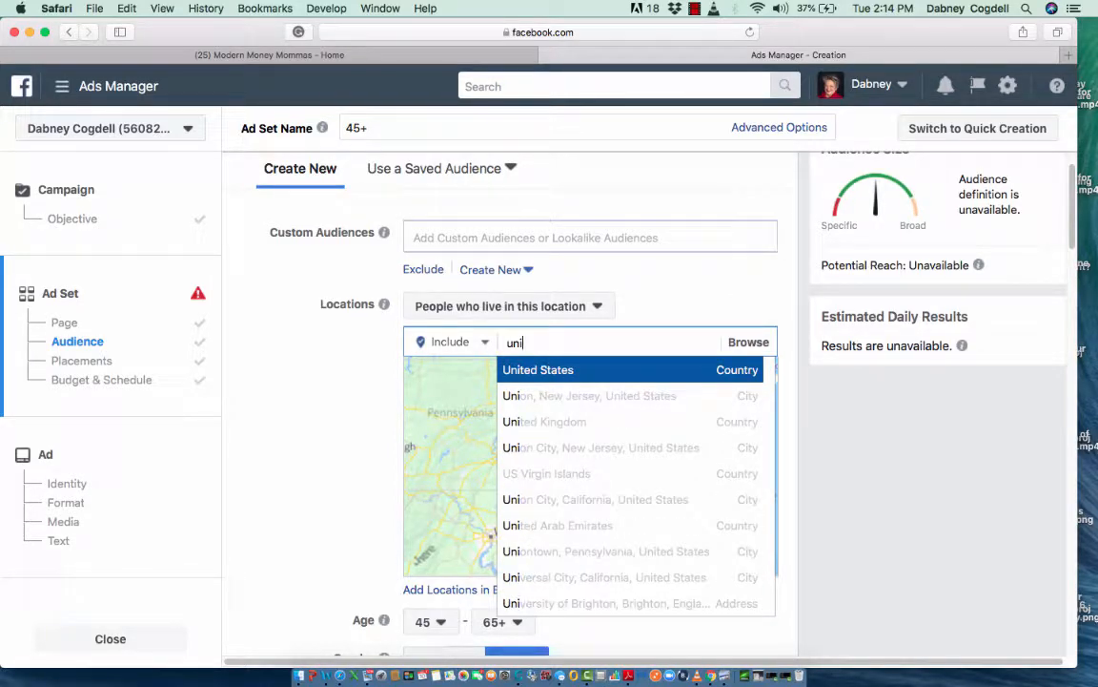
click(564, 373)
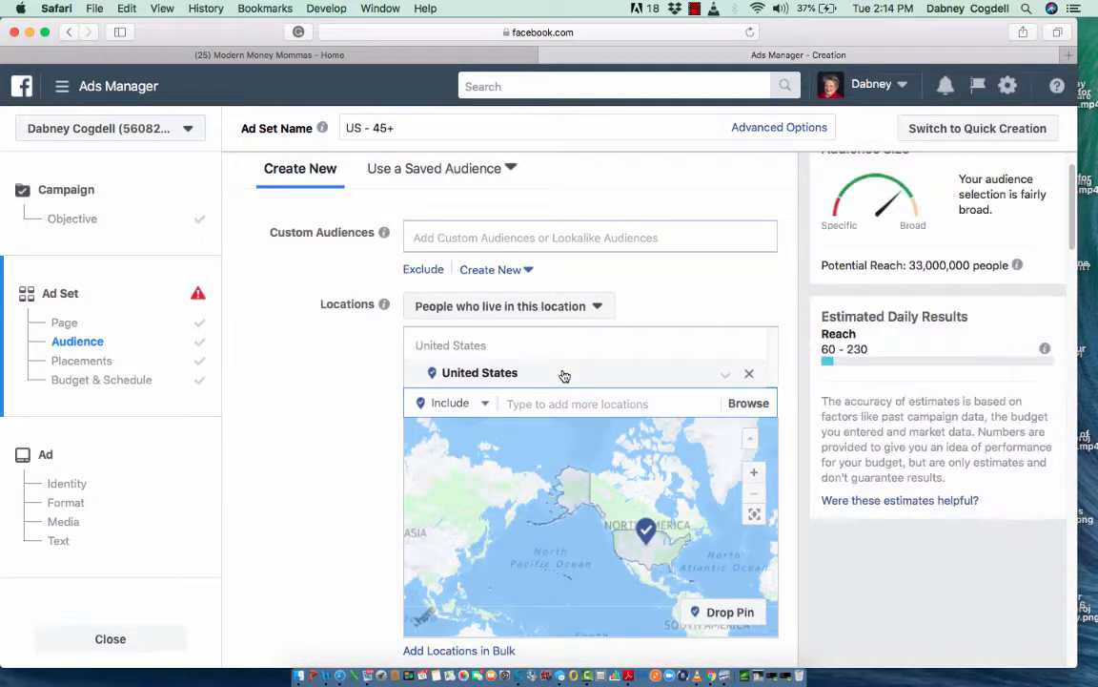
Step: Add Canada to the audience locations and search for "austrailia" as a further location
text(cana)
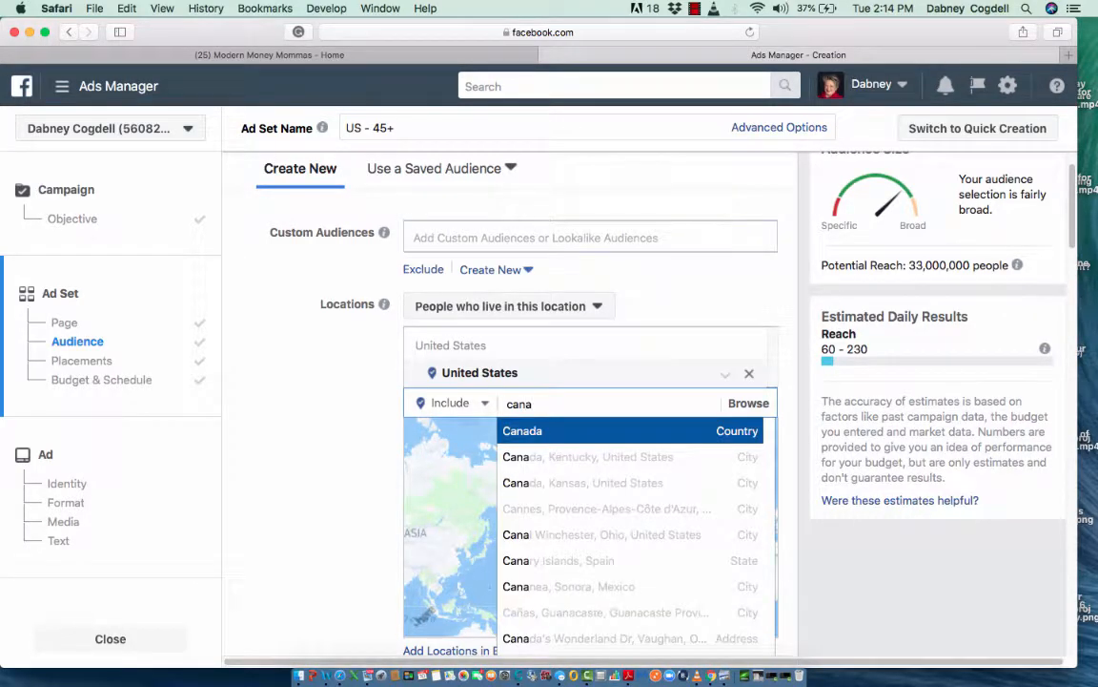
click(534, 433)
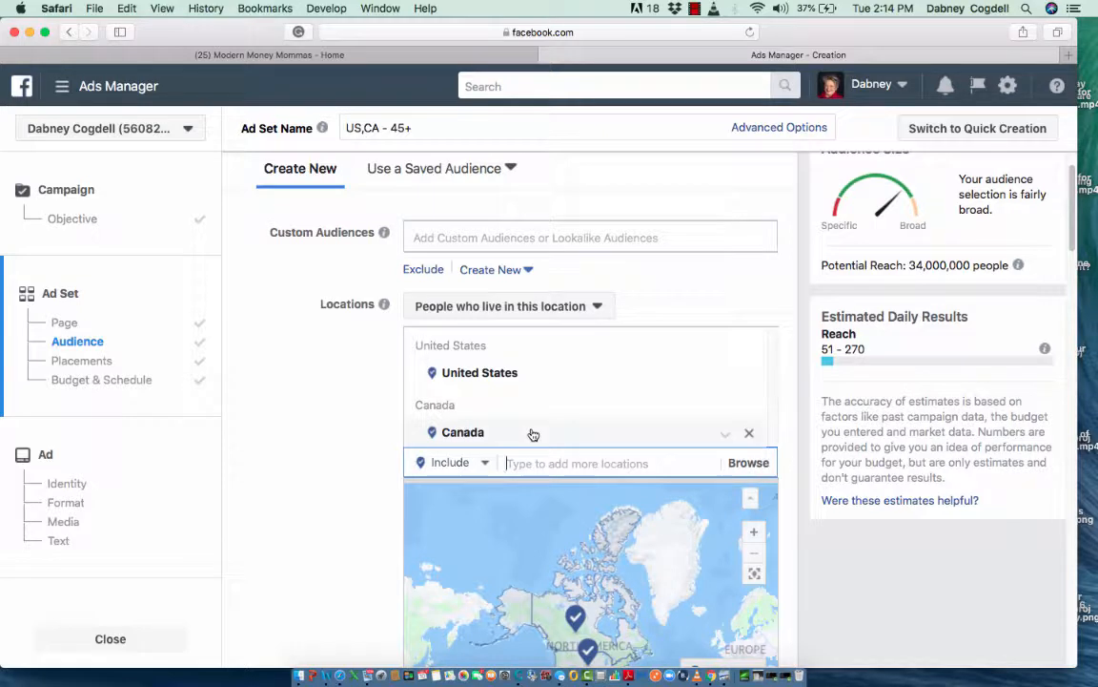
text(austrailia)
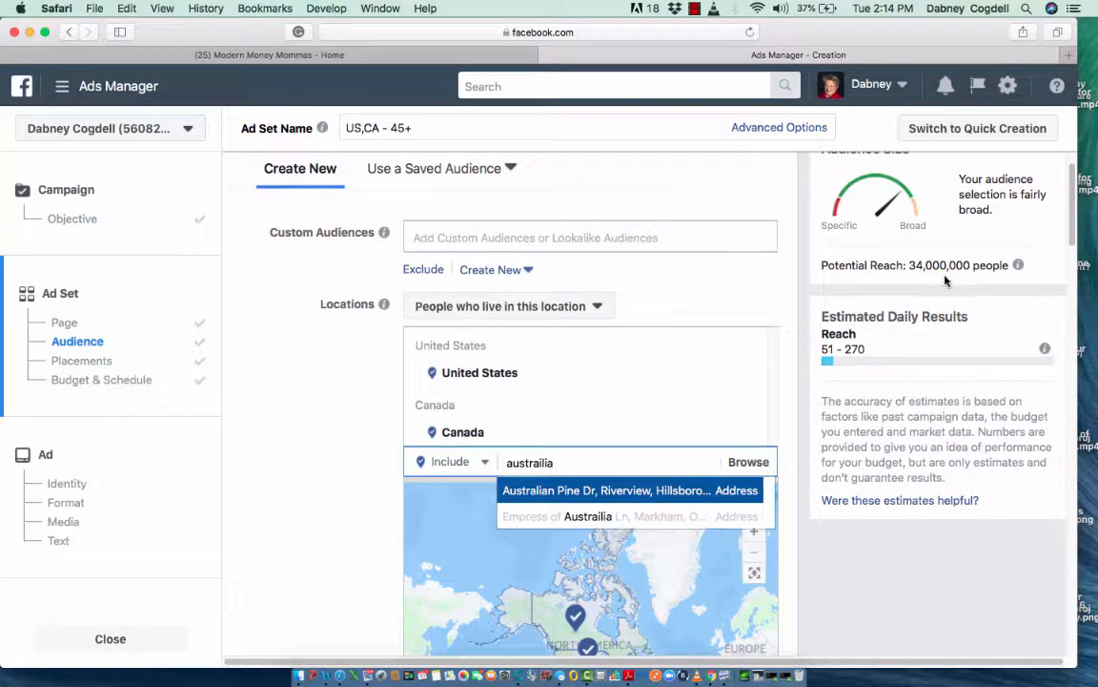
Step: Continue from the ad set to the ad setup and add na.jpg from the Pictures folder to the ad images
drag(1072, 238, 1069, 648)
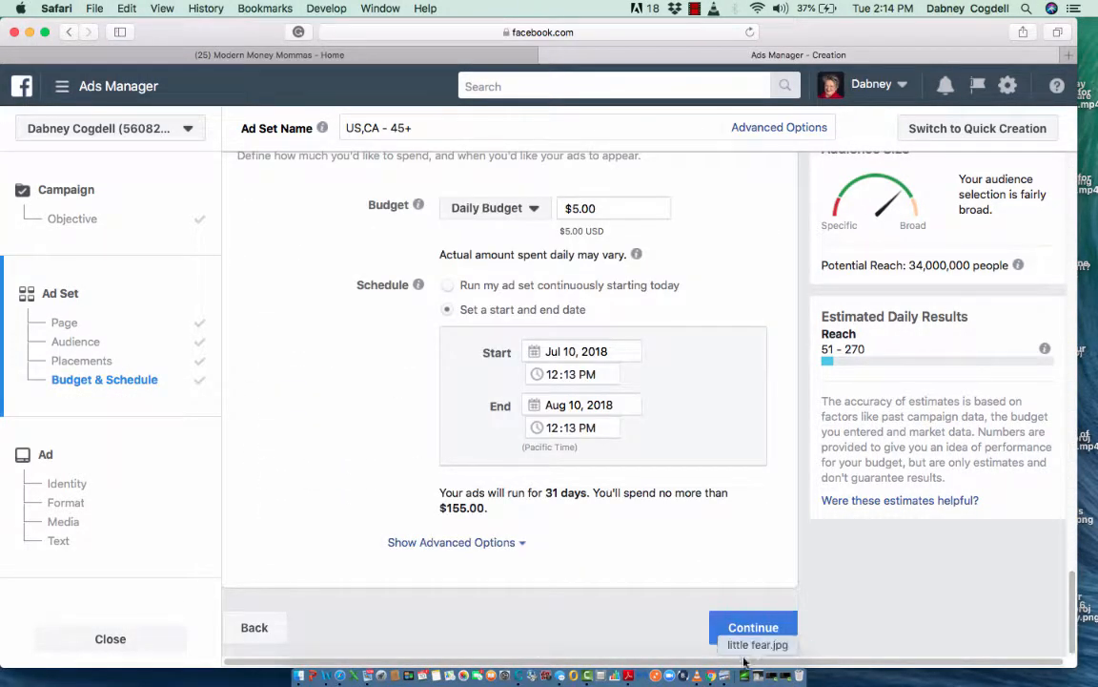
click(753, 628)
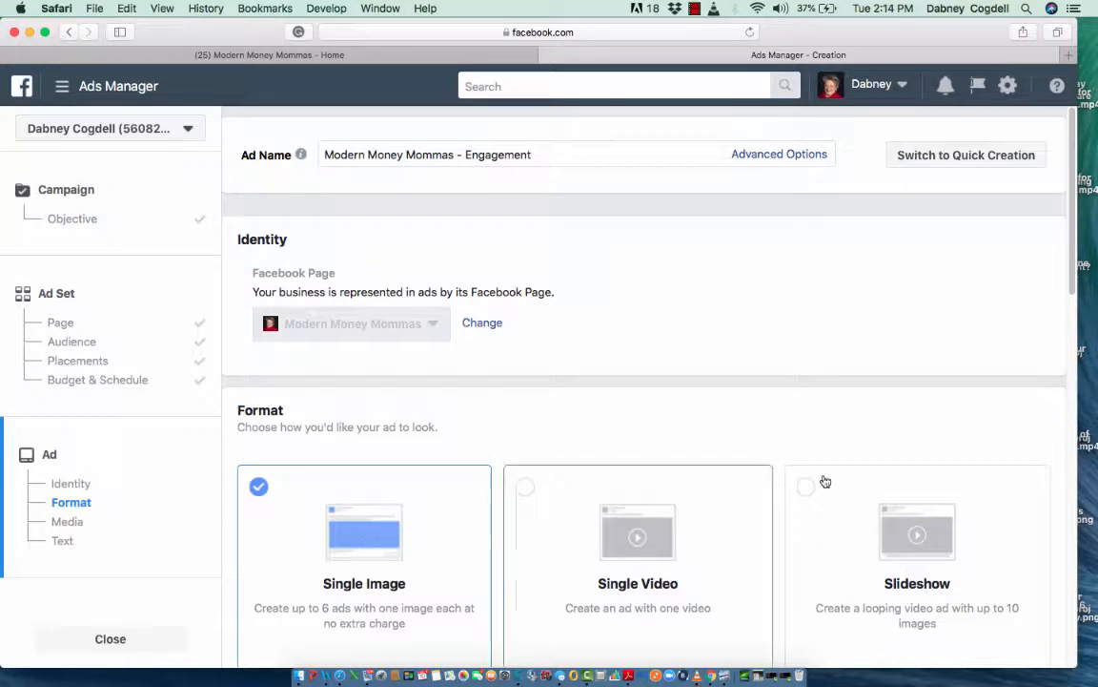
drag(1073, 285, 1070, 453)
click(308, 342)
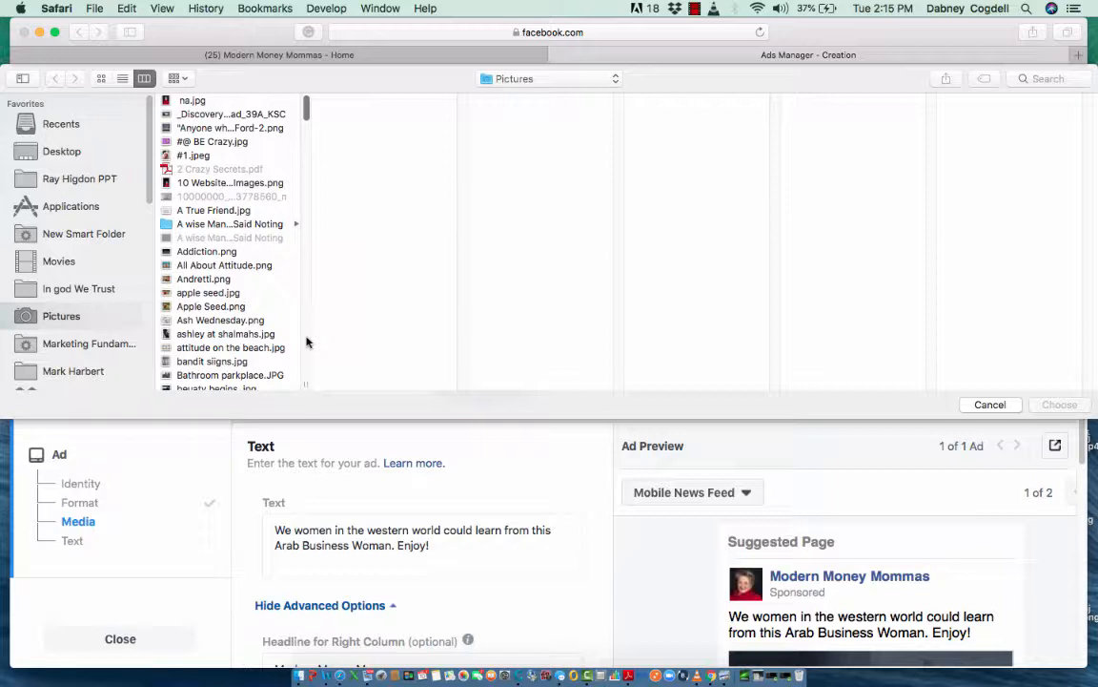
click(185, 100)
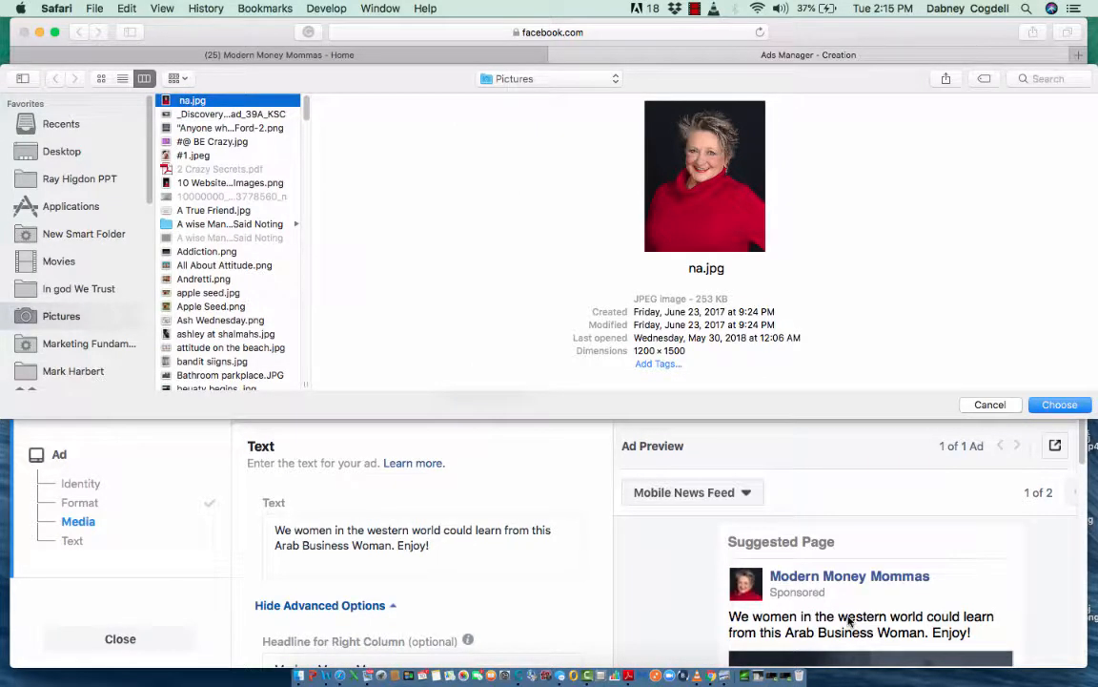
click(1056, 404)
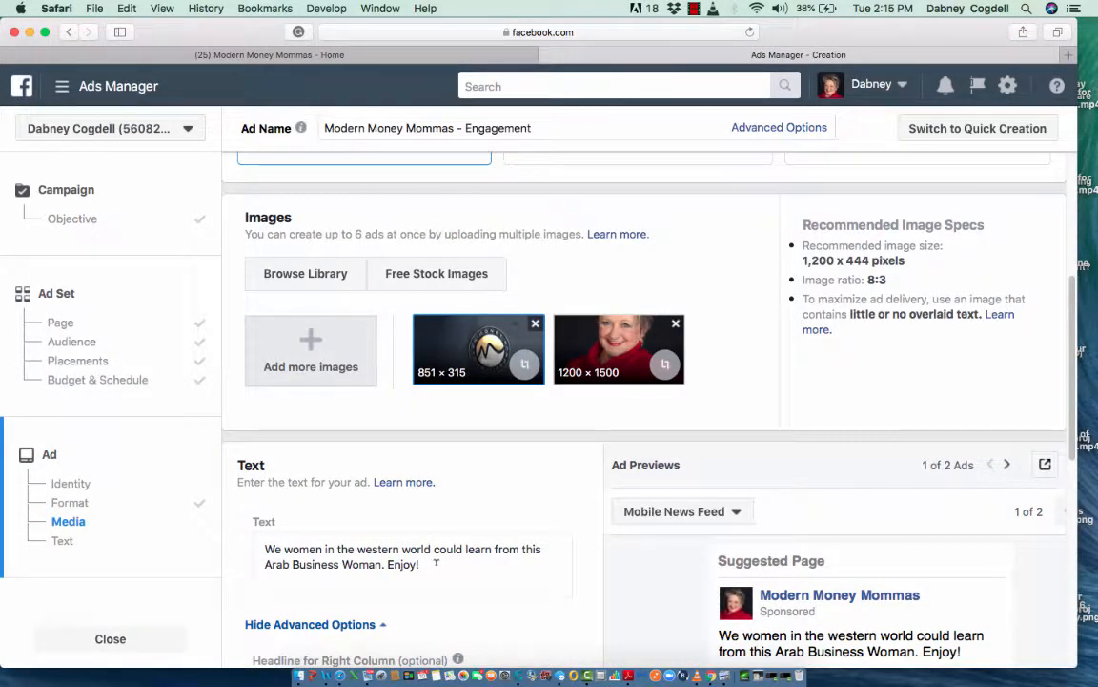
Step: Replace the ad's text with "We can help artists in Israel."
click(436, 564)
key(BackSpace)
key(BackSpace)
key(BackSpace)
key(BackSpace)
key(BackSpace)
key(BackSpace)
key(BackSpace)
key(BackSpace)
key(BackSpace)
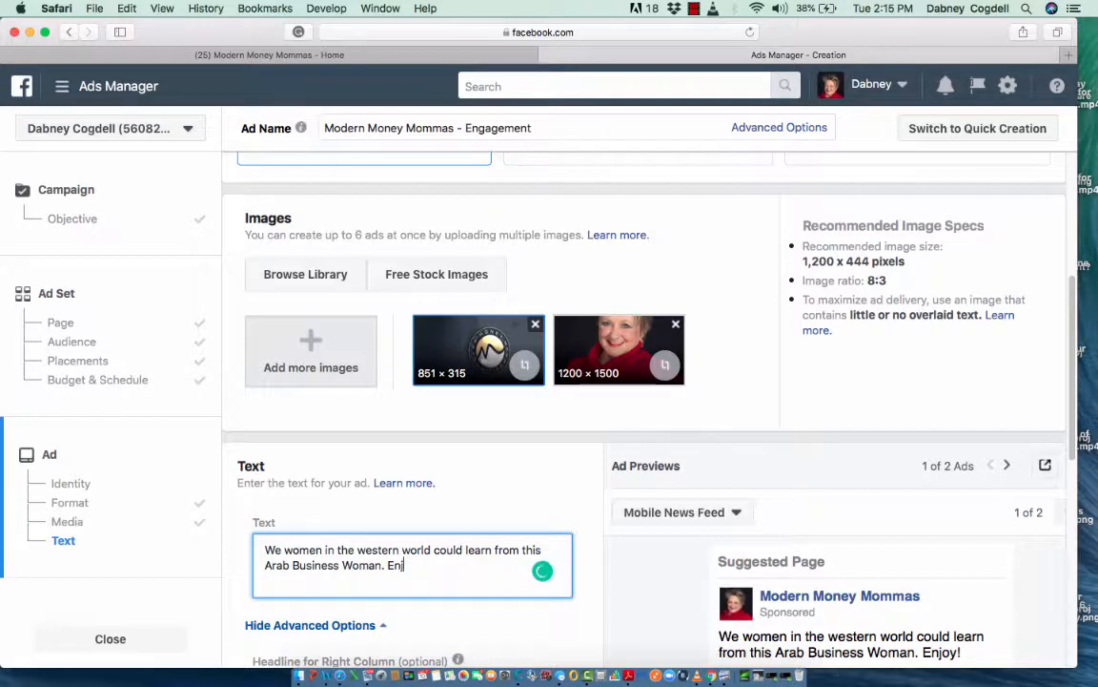
key(BackSpace)
key(BackSpace)
key(BackSpace)
key(BackSpace)
key(BackSpace)
key(BackSpace)
key(BackSpace)
key(BackSpace)
key(BackSpace)
key(BackSpace)
key(BackSpace)
key(BackSpace)
key(BackSpace)
key(BackSpace)
key(BackSpace)
key(BackSpace)
key(BackSpace)
key(BackSpace)
key(BackSpace)
key(BackSpace)
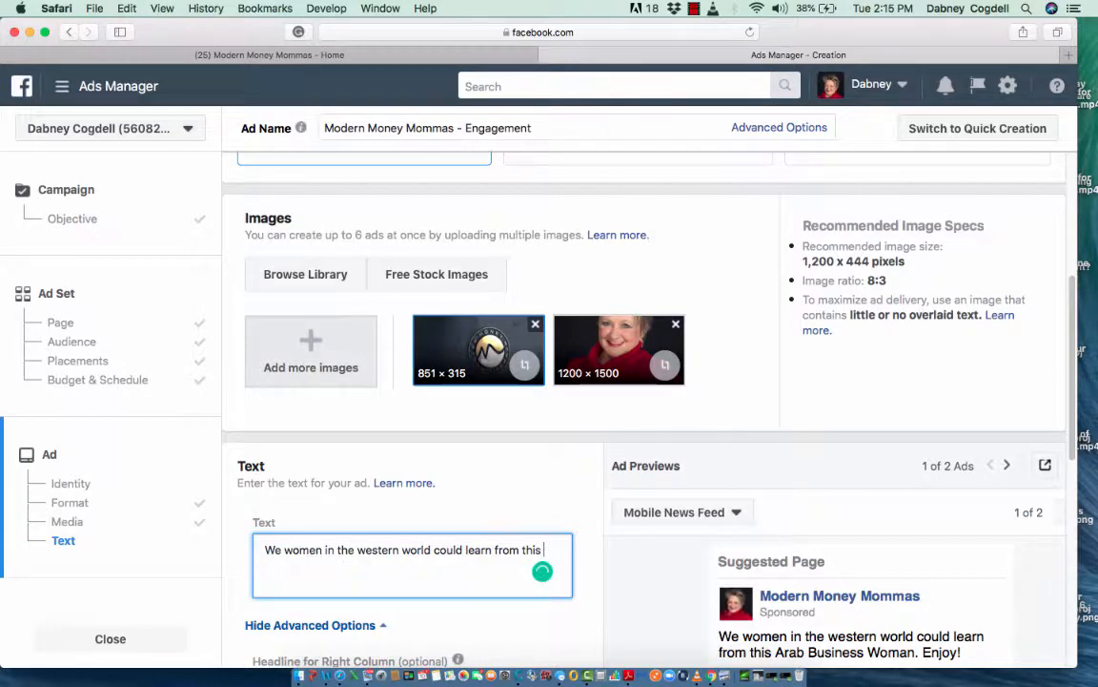
key(BackSpace)
key(BackSpace)
key(BackSpace)
key(BackSpace)
key(BackSpace)
key(BackSpace)
key(BackSpace)
key(BackSpace)
key(BackSpace)
key(BackSpace)
key(BackSpace)
key(BackSpace)
key(BackSpace)
key(BackSpace)
key(BackSpace)
key(BackSpace)
key(BackSpace)
key(BackSpace)
key(BackSpace)
key(BackSpace)
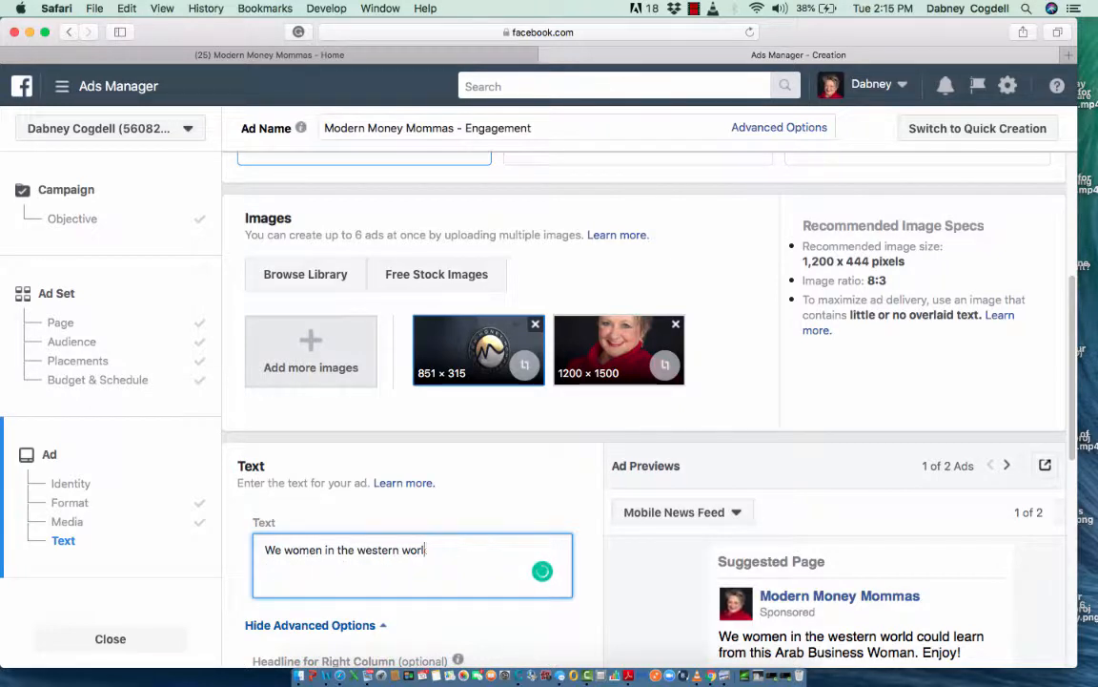
key(BackSpace)
key(BackSpace)
key(BackSpace)
key(BackSpace)
key(BackSpace)
key(BackSpace)
key(BackSpace)
key(BackSpace)
key(BackSpace)
key(BackSpace)
key(BackSpace)
key(BackSpace)
key(BackSpace)
key(BackSpace)
key(BackSpace)
key(BackSpace)
key(BackSpace)
key(BackSpace)
key(BackSpace)
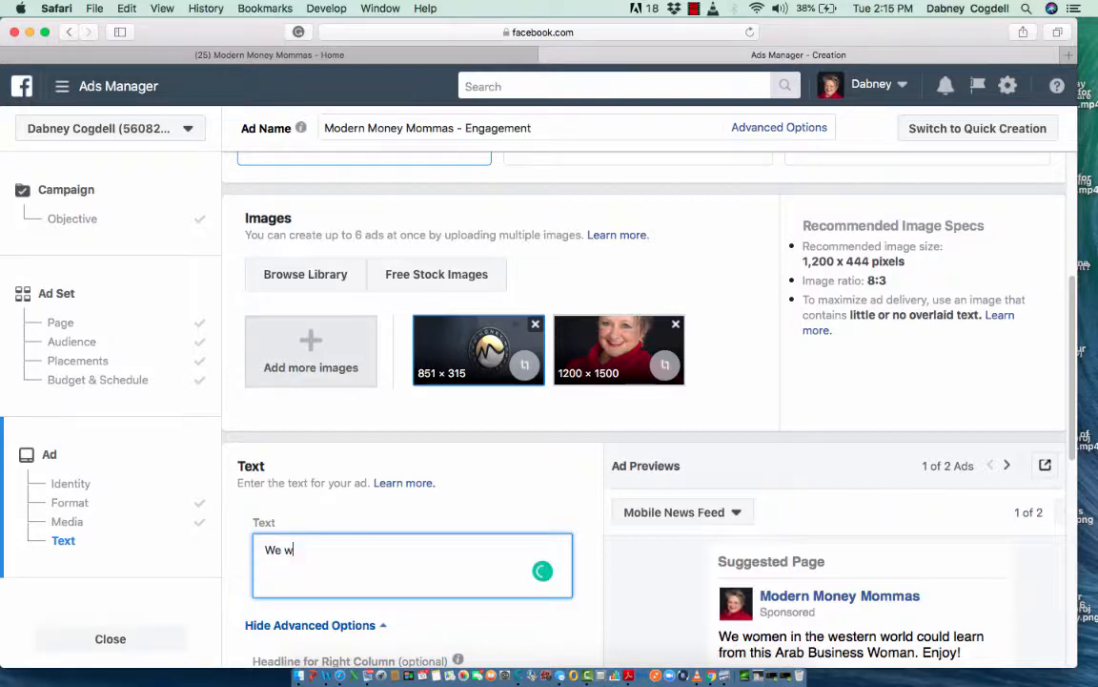
text(n help)
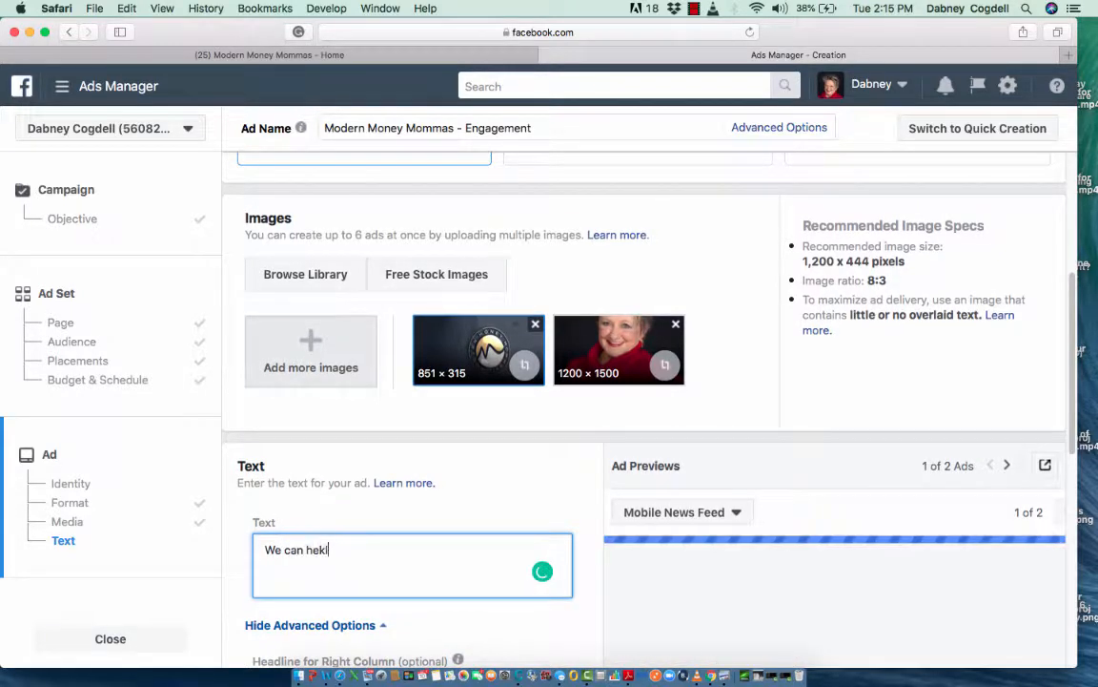
key(BackSpace)
key(BackSpace)
text(lp ar)
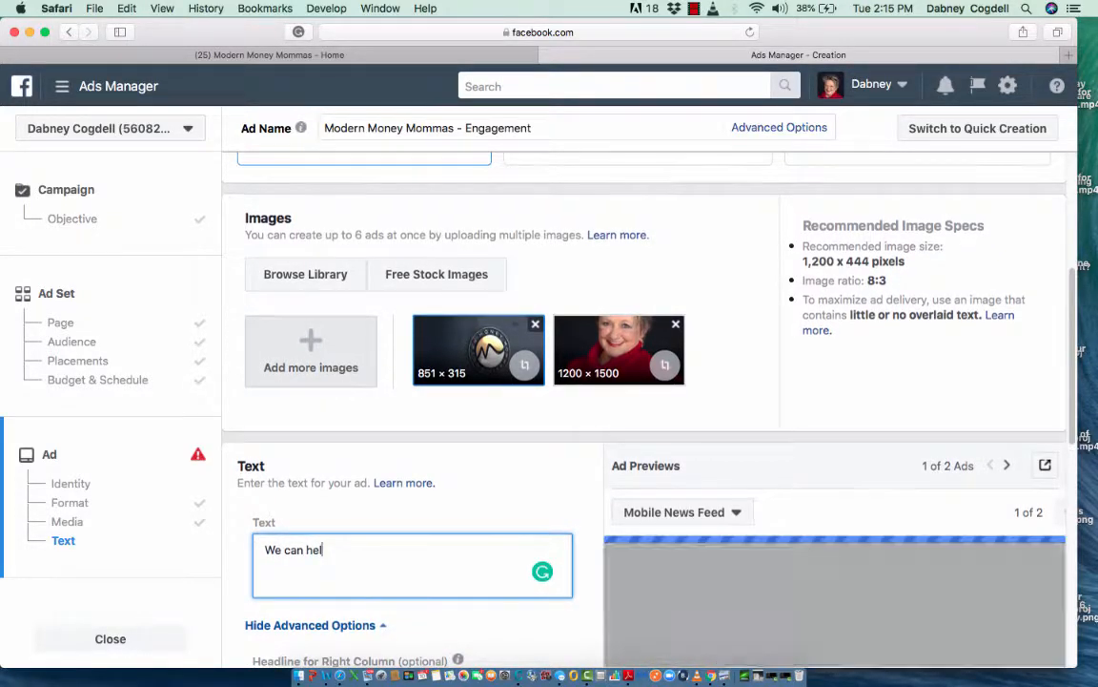
text(tus)
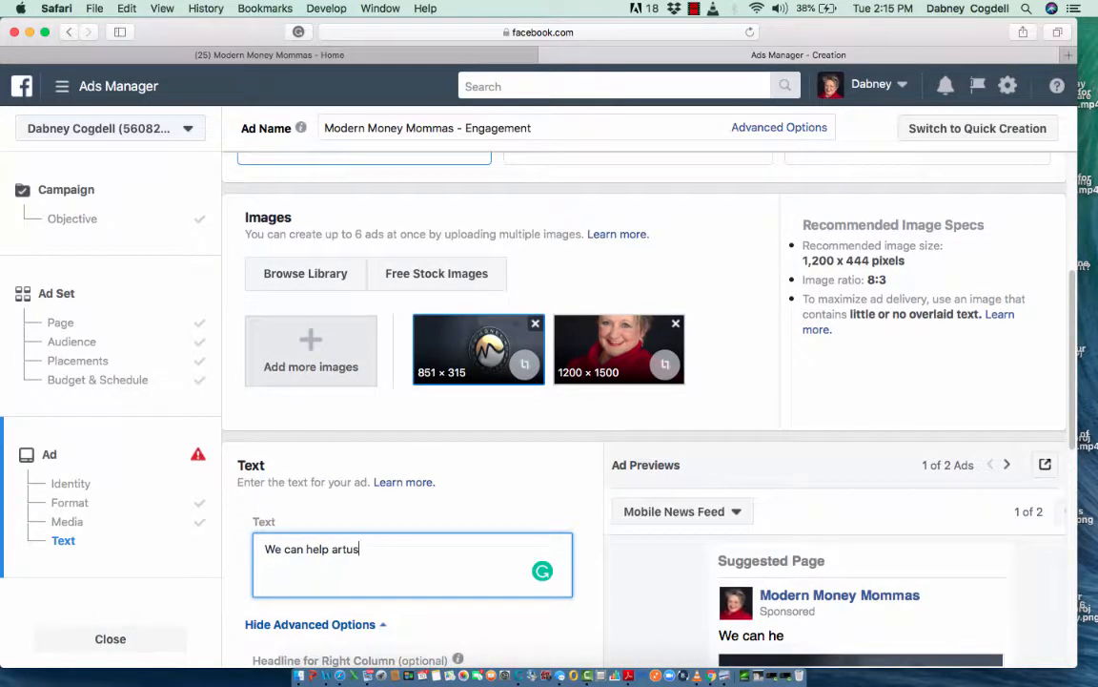
key(BackSpace)
key(BackSpace)
text(ists in )
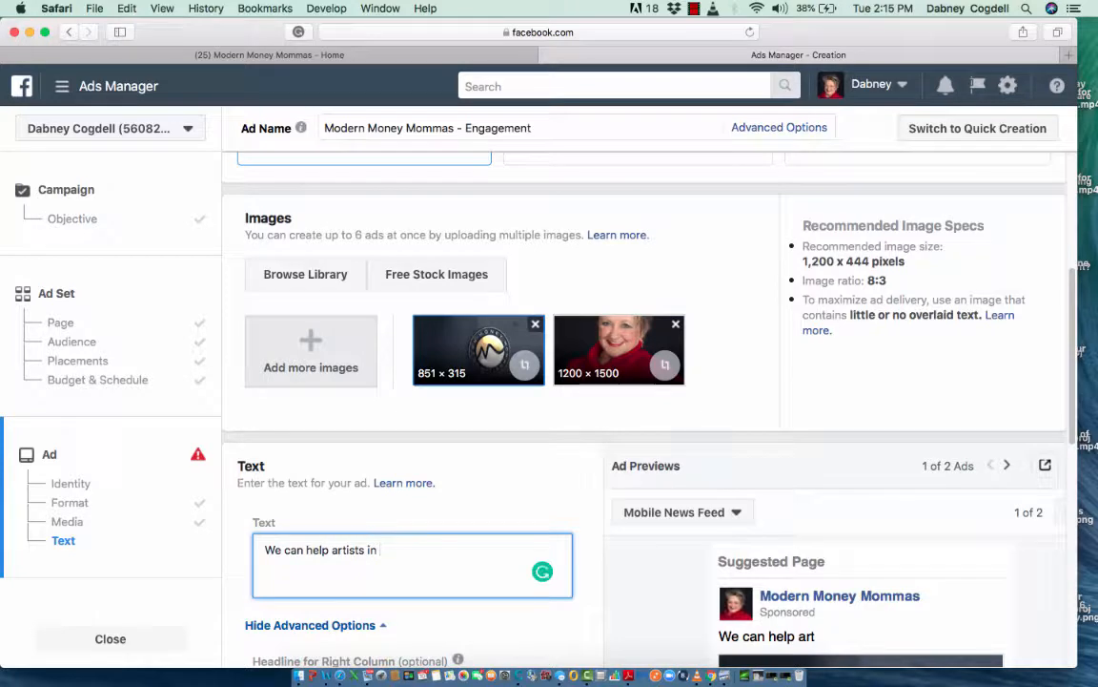
text(Israel.)
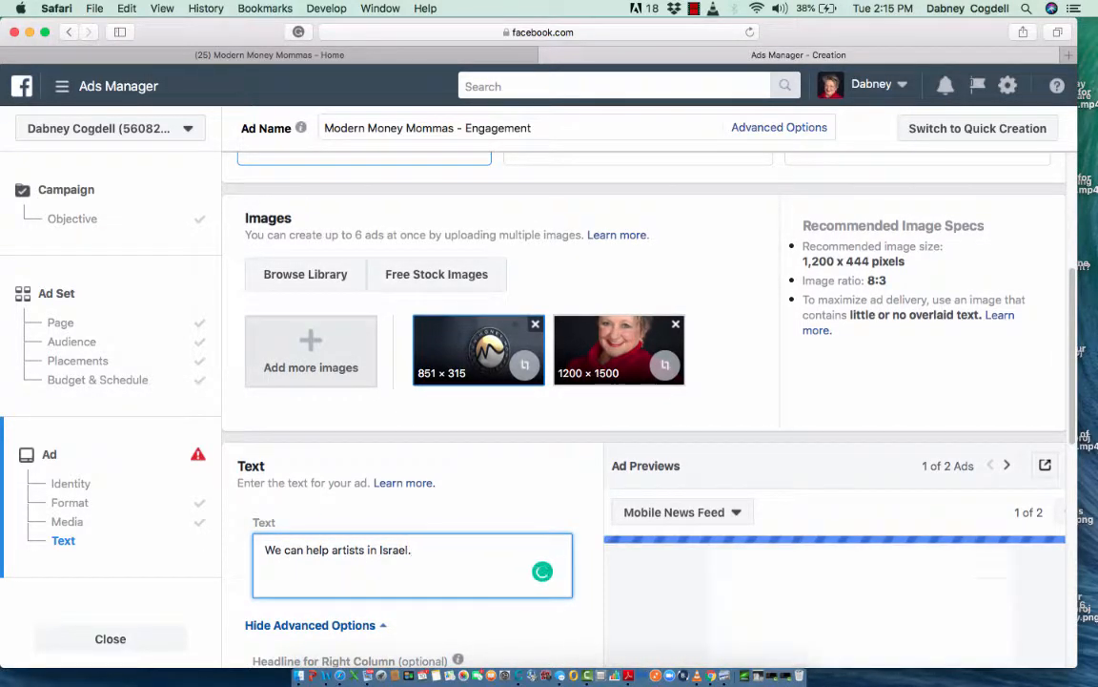
Step: Open the pre-confirmation review of the draft campaign
drag(1073, 415, 1068, 593)
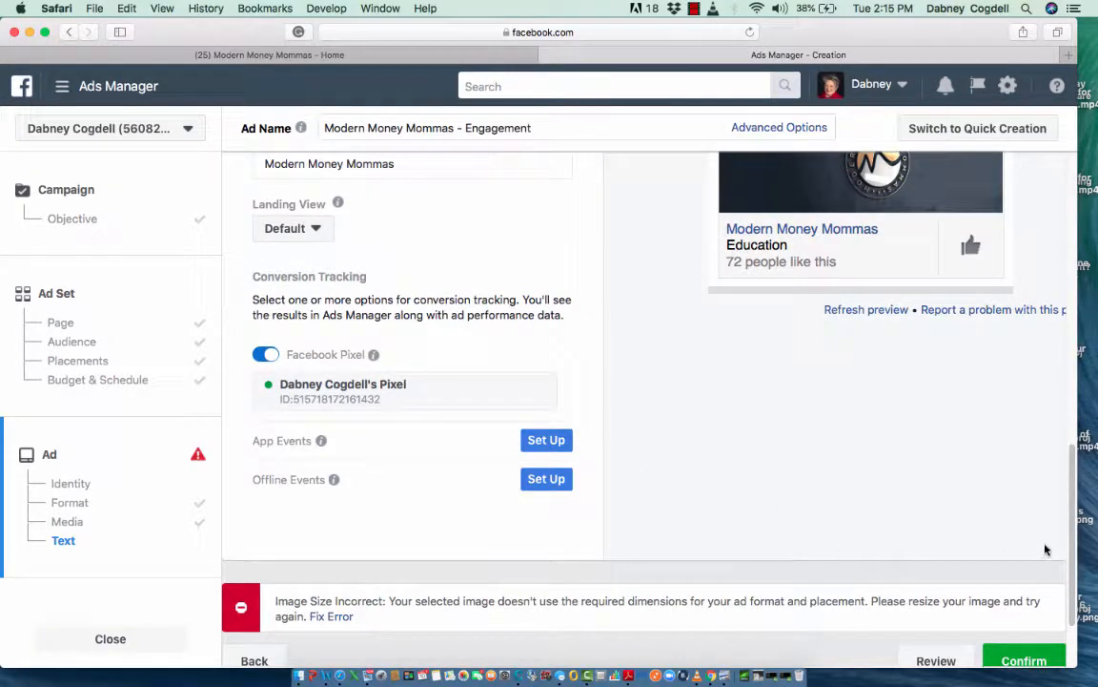
drag(1074, 547, 1071, 581)
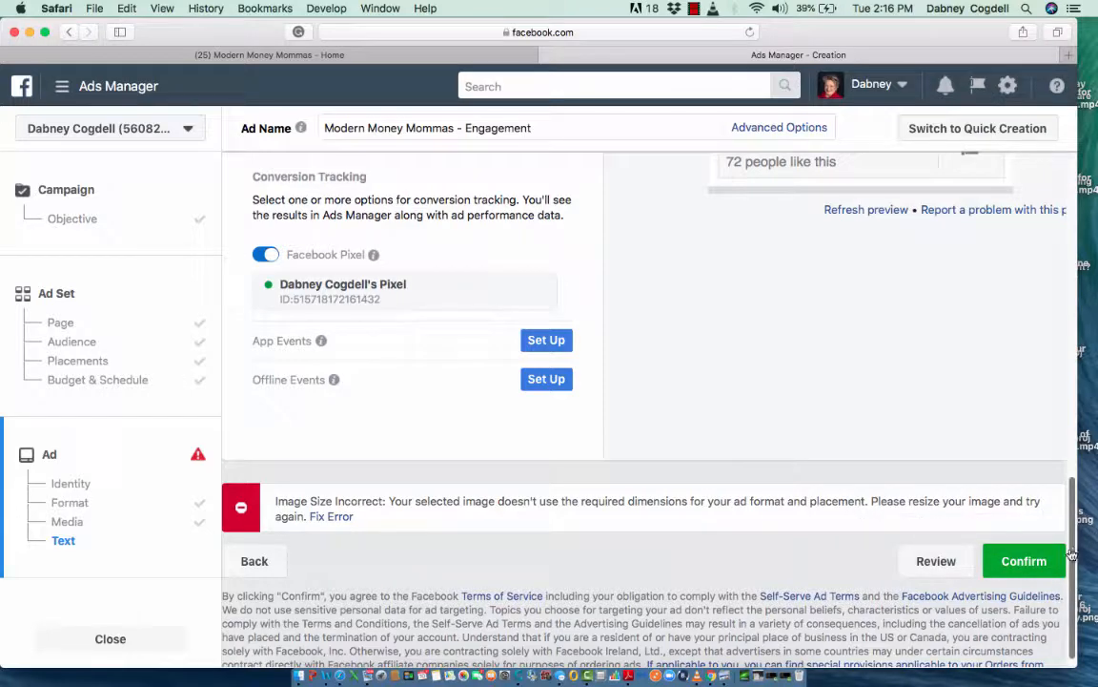
click(937, 561)
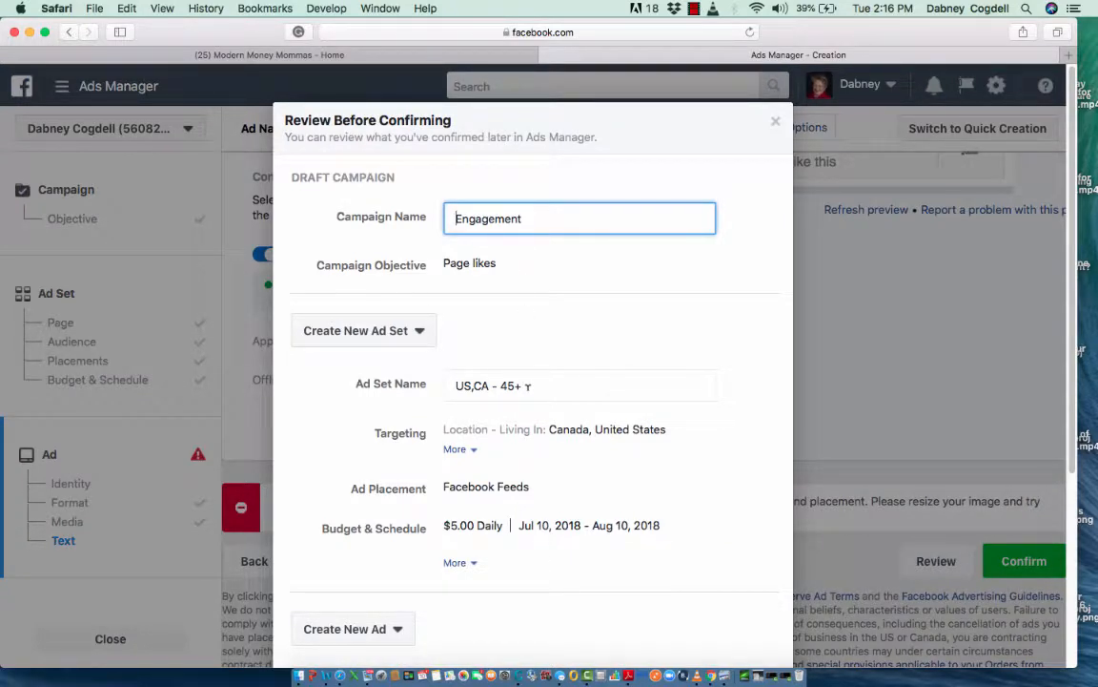
Step: Change the ad set name in the campaign review to "John Hagee Folowers"
click(526, 386)
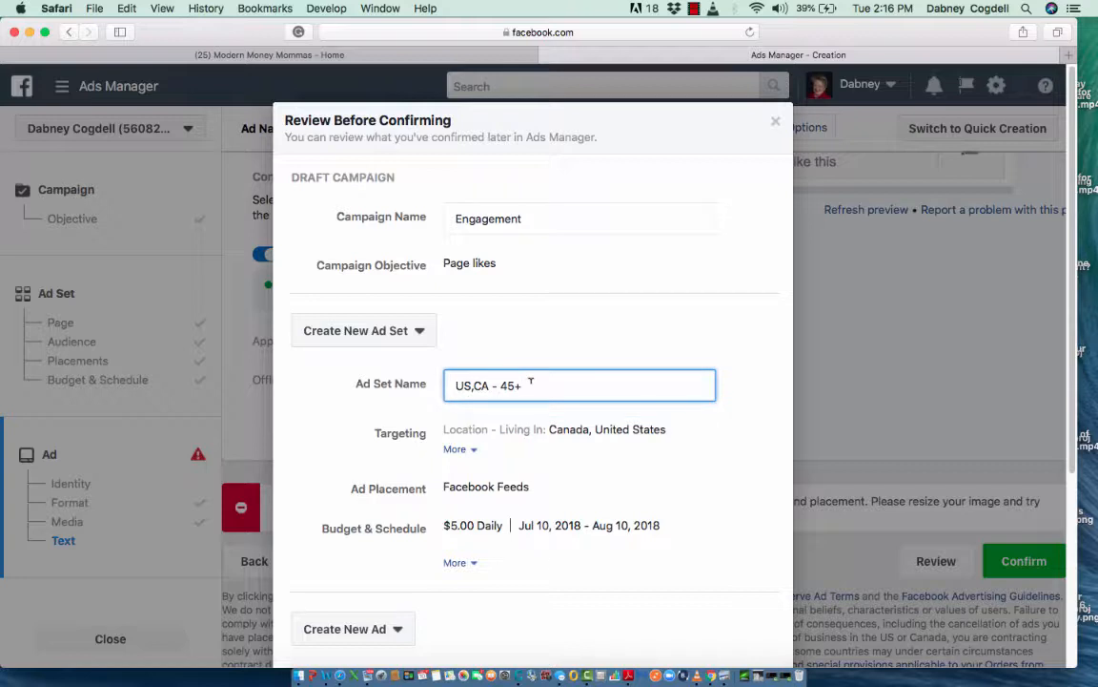
key(BackSpace)
key(BackSpace)
key(BackSpace)
key(BackSpace)
key(BackSpace)
key(BackSpace)
key(BackSpace)
key(BackSpace)
key(BackSpace)
key(BackSpace)
key(BackSpace)
text(John Ha)
key(BackSpace)
key(BackSpace)
key(BackSpace)
text(Hagge)
key(BackSpace)
key(BackSpace)
key(BackSpace)
key(BackSpace)
key(BackSpace)
text(Haggee)
key(BackSpace)
key(BackSpace)
key(BackSpace)
key(BackSpace)
text(gee Folowers)
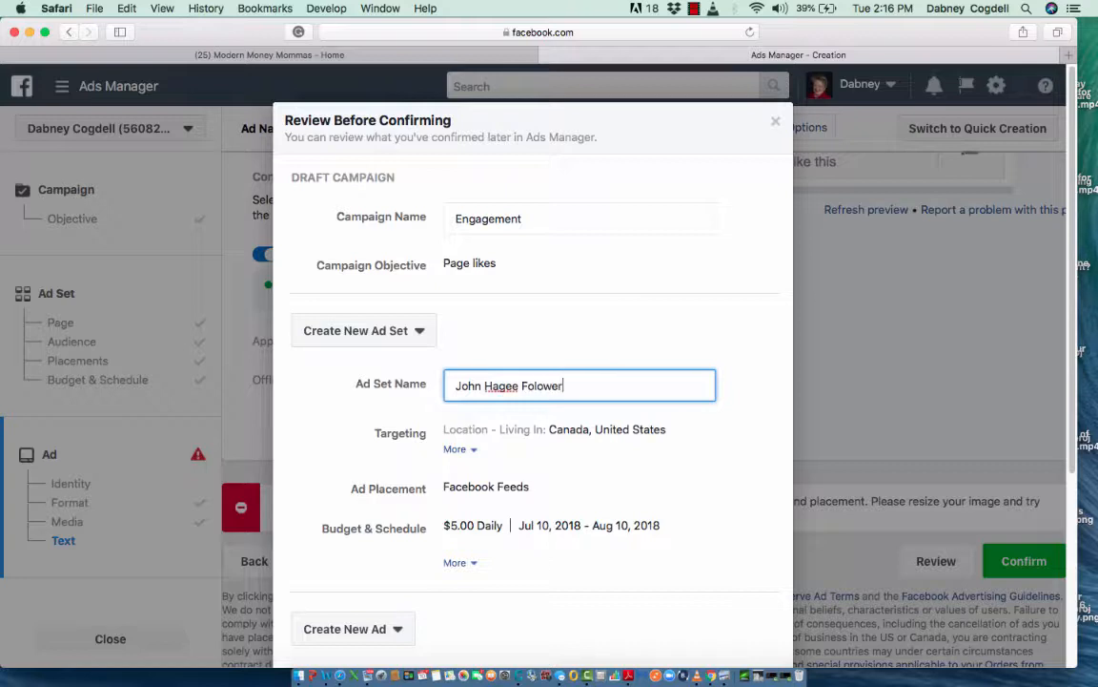
Step: Set the ad set name to "Art" and close the campaign review without confirming the campaign
key(BackSpace)
key(BackSpace)
key(BackSpace)
key(BackSpace)
key(BackSpace)
key(BackSpace)
key(BackSpace)
key(BackSpace)
key(BackSpace)
key(BackSpace)
key(BackSpace)
key(BackSpace)
key(BackSpace)
key(BackSpace)
key(BackSpace)
key(BackSpace)
key(BackSpace)
key(BackSpace)
key(BackSpace)
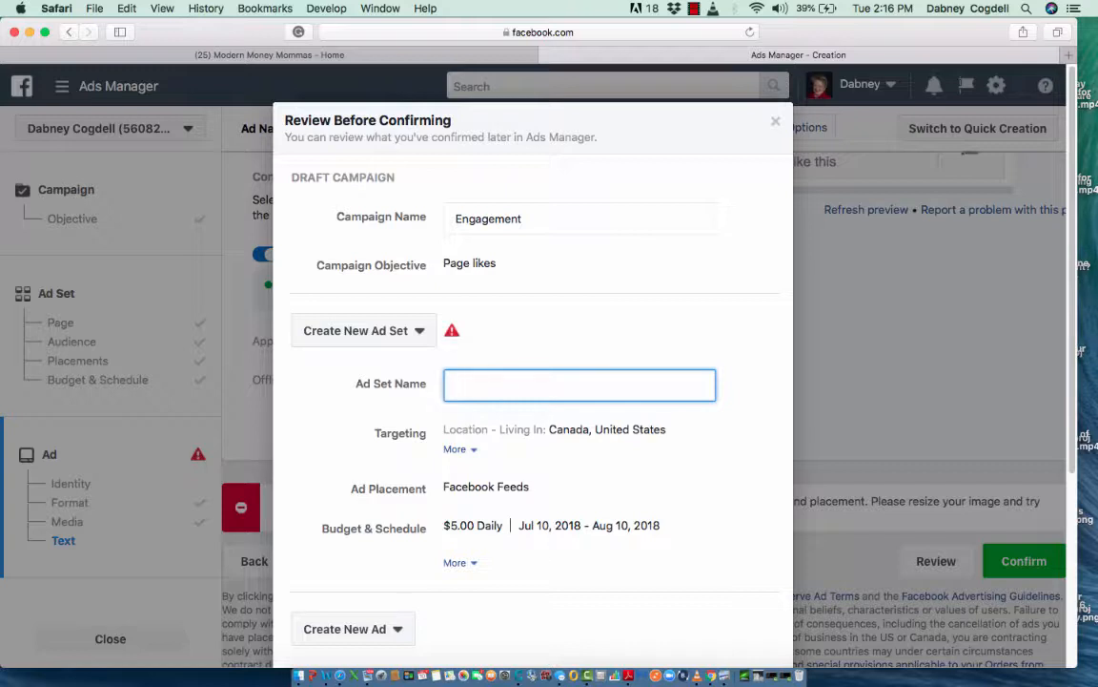
text(Art)
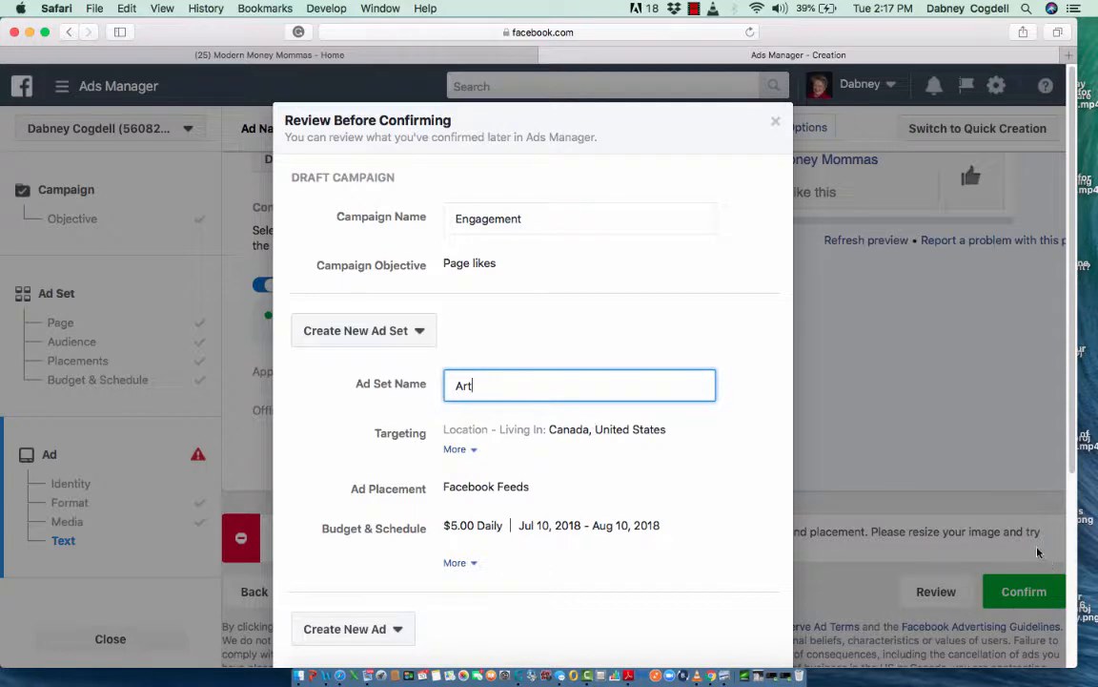
drag(1071, 453, 1062, 658)
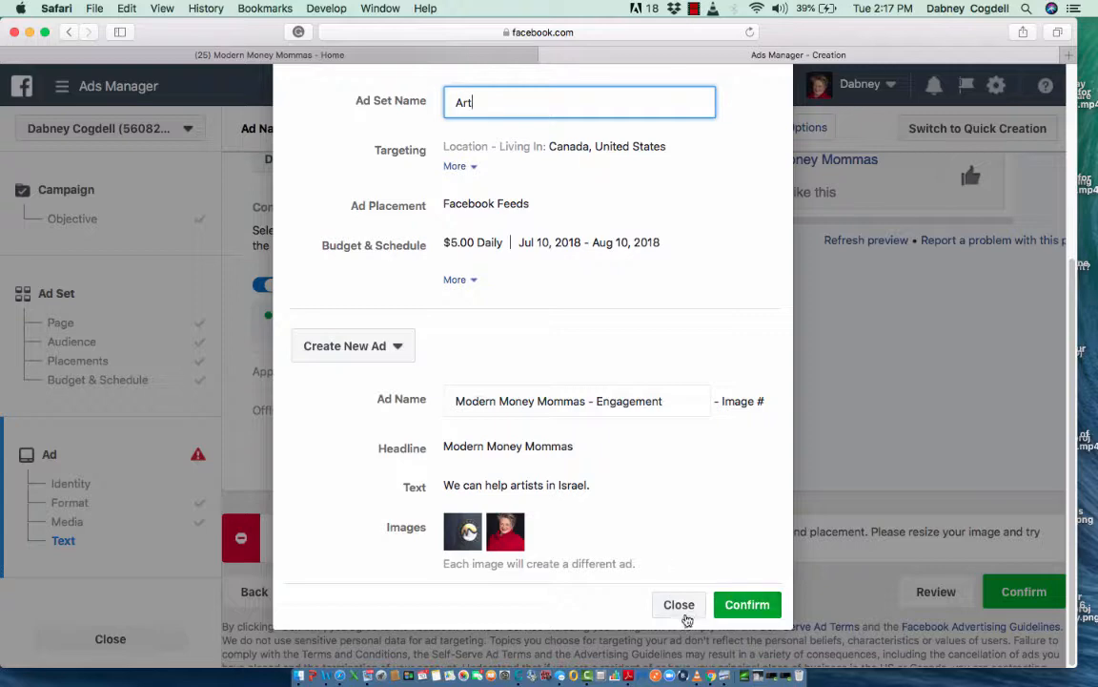
click(684, 608)
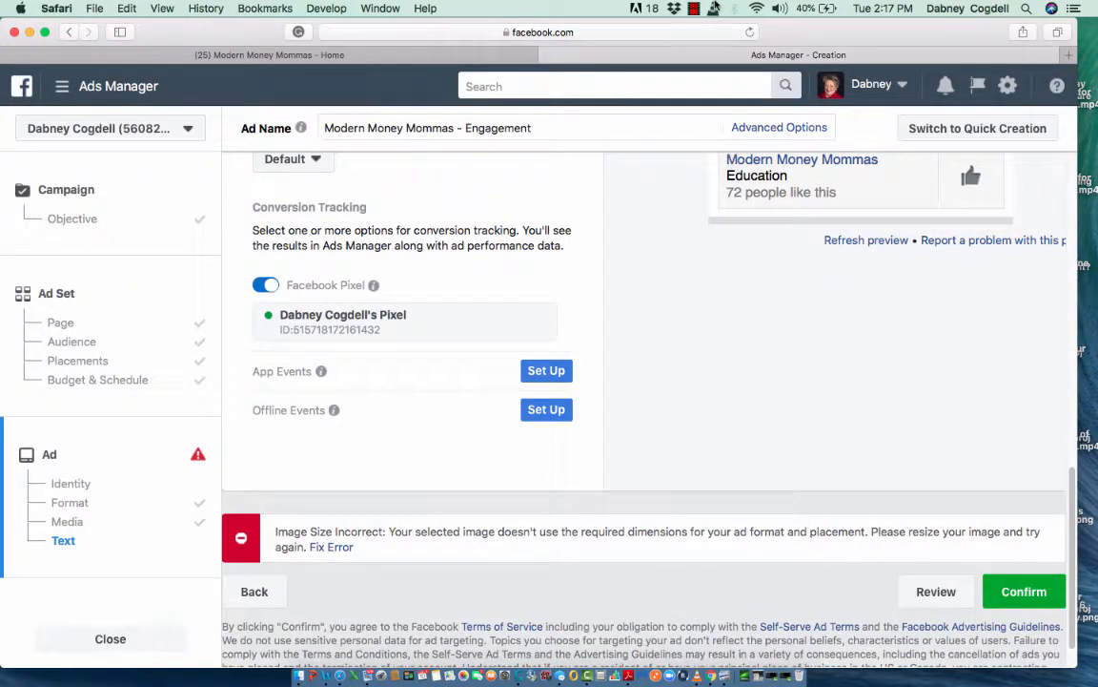
click(694, 9)
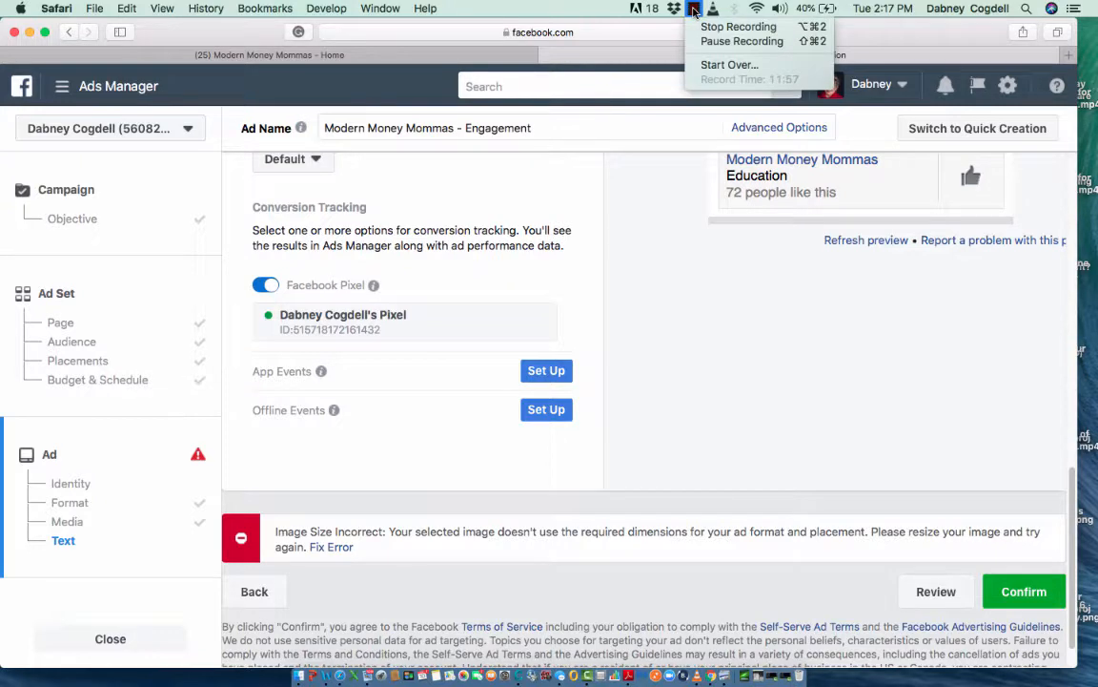